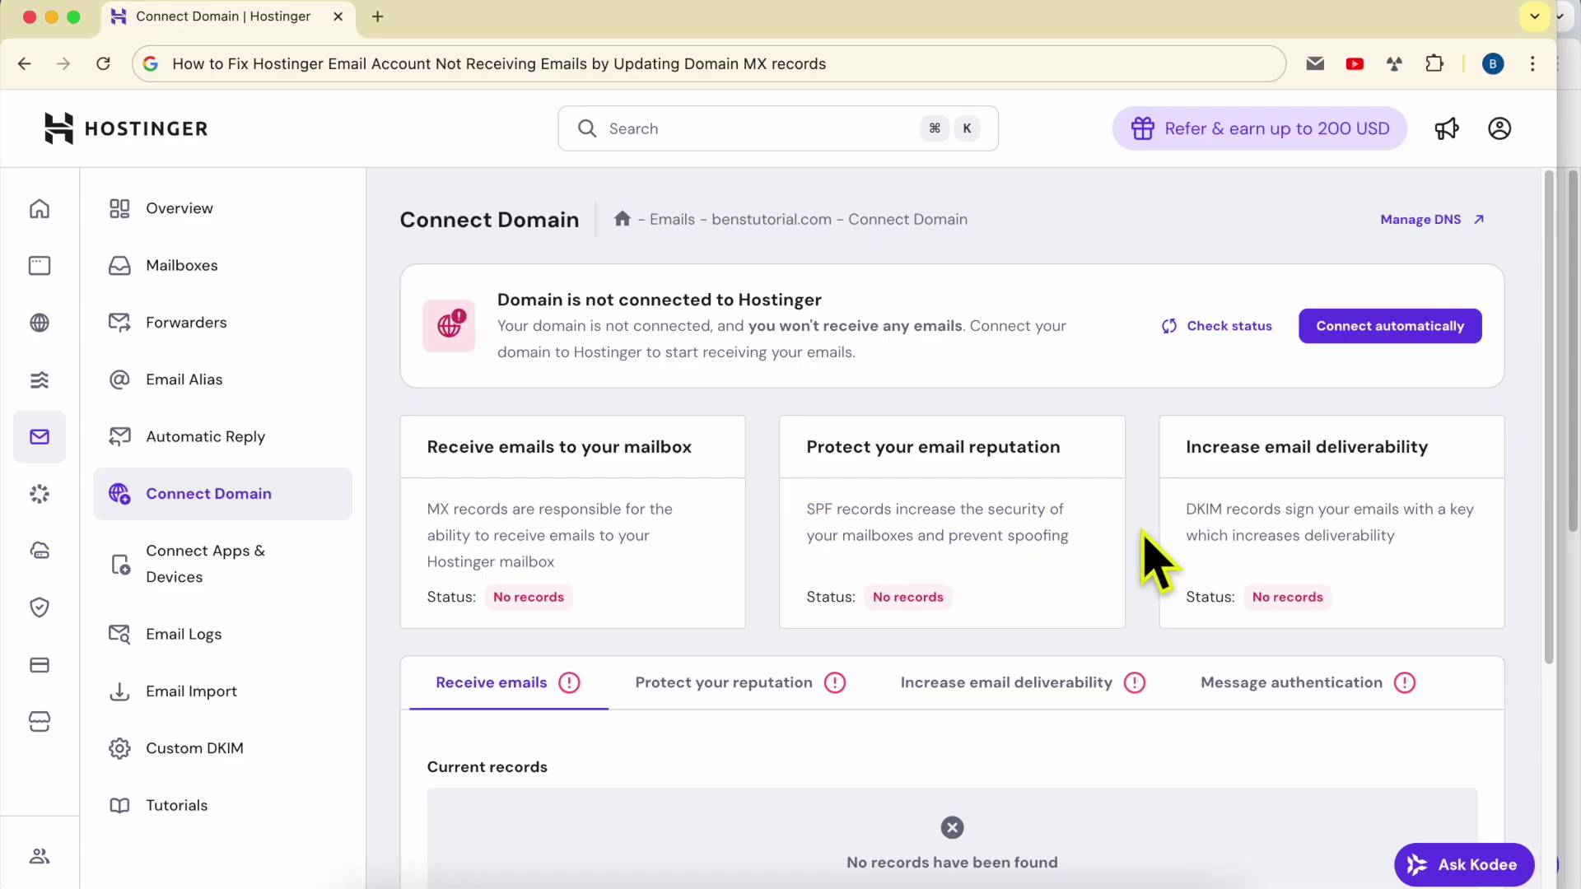
{"action": "left_click_drag", "start_coordinate": [500, 299], "coordinate": [621, 297]}
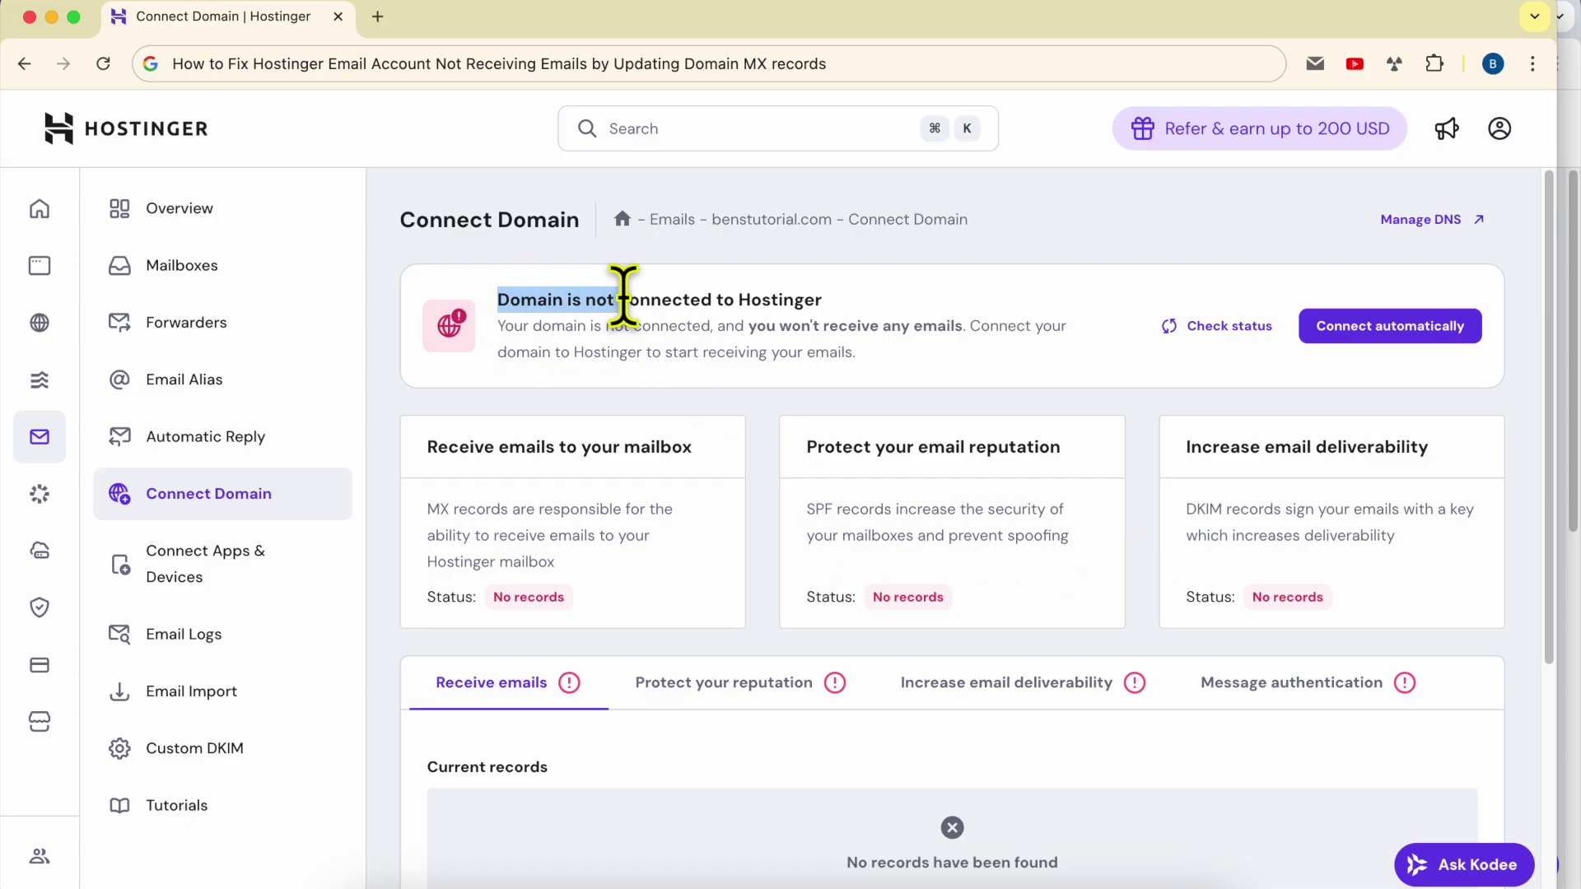
{"action": "left_click", "coordinate": [253, 283]}
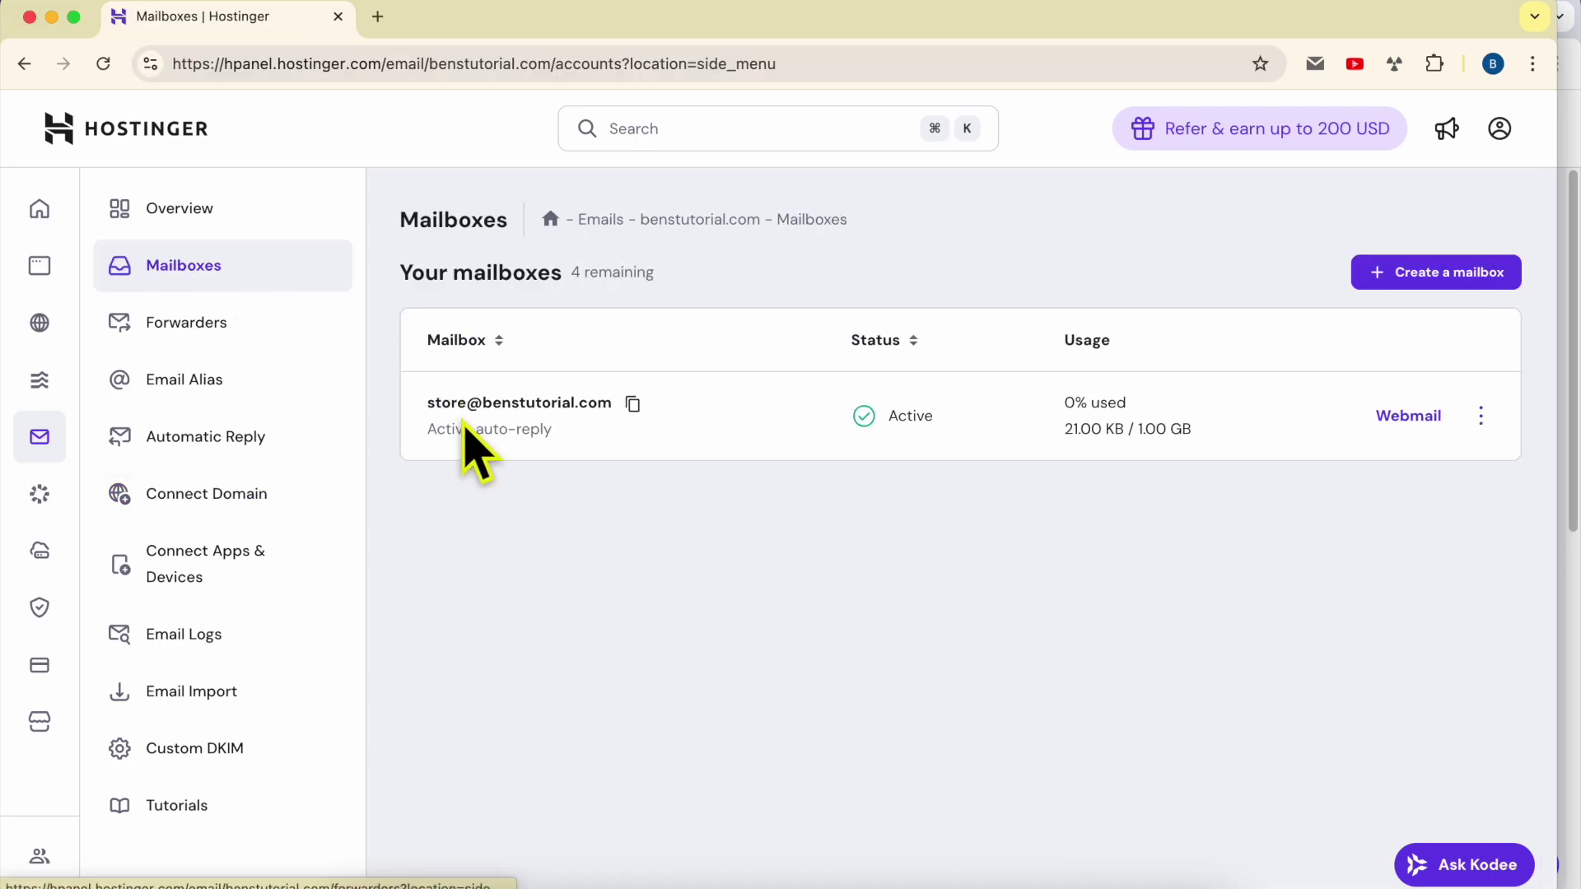
{"action": "left_click_drag", "start_coordinate": [428, 406], "coordinate": [605, 399]}
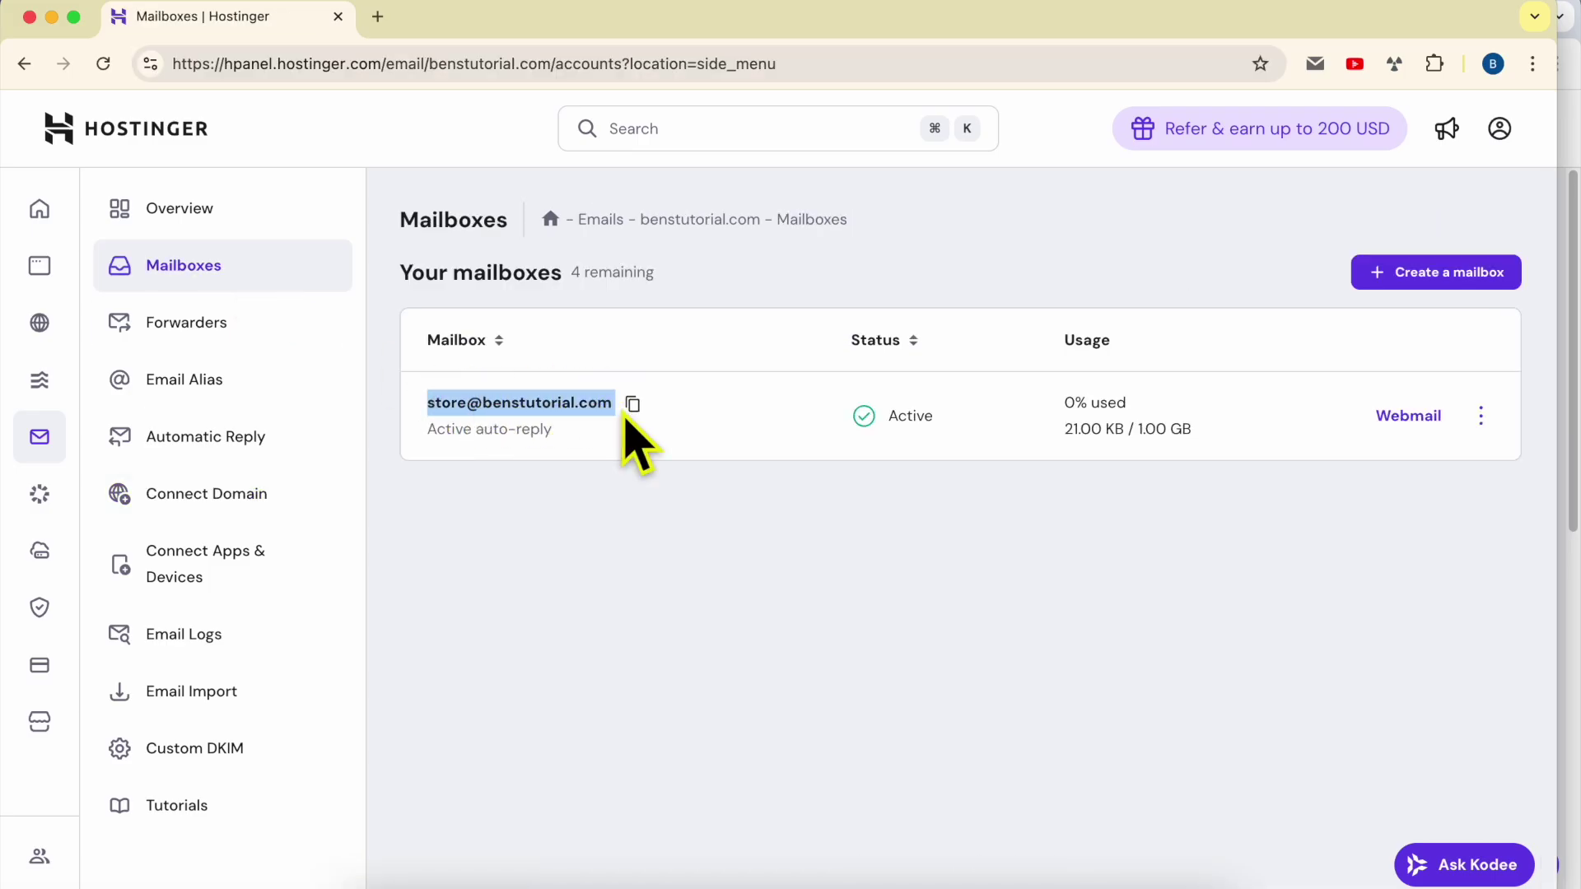
{"action": "left_click", "coordinate": [670, 440]}
{"action": "left_click", "coordinate": [265, 495]}
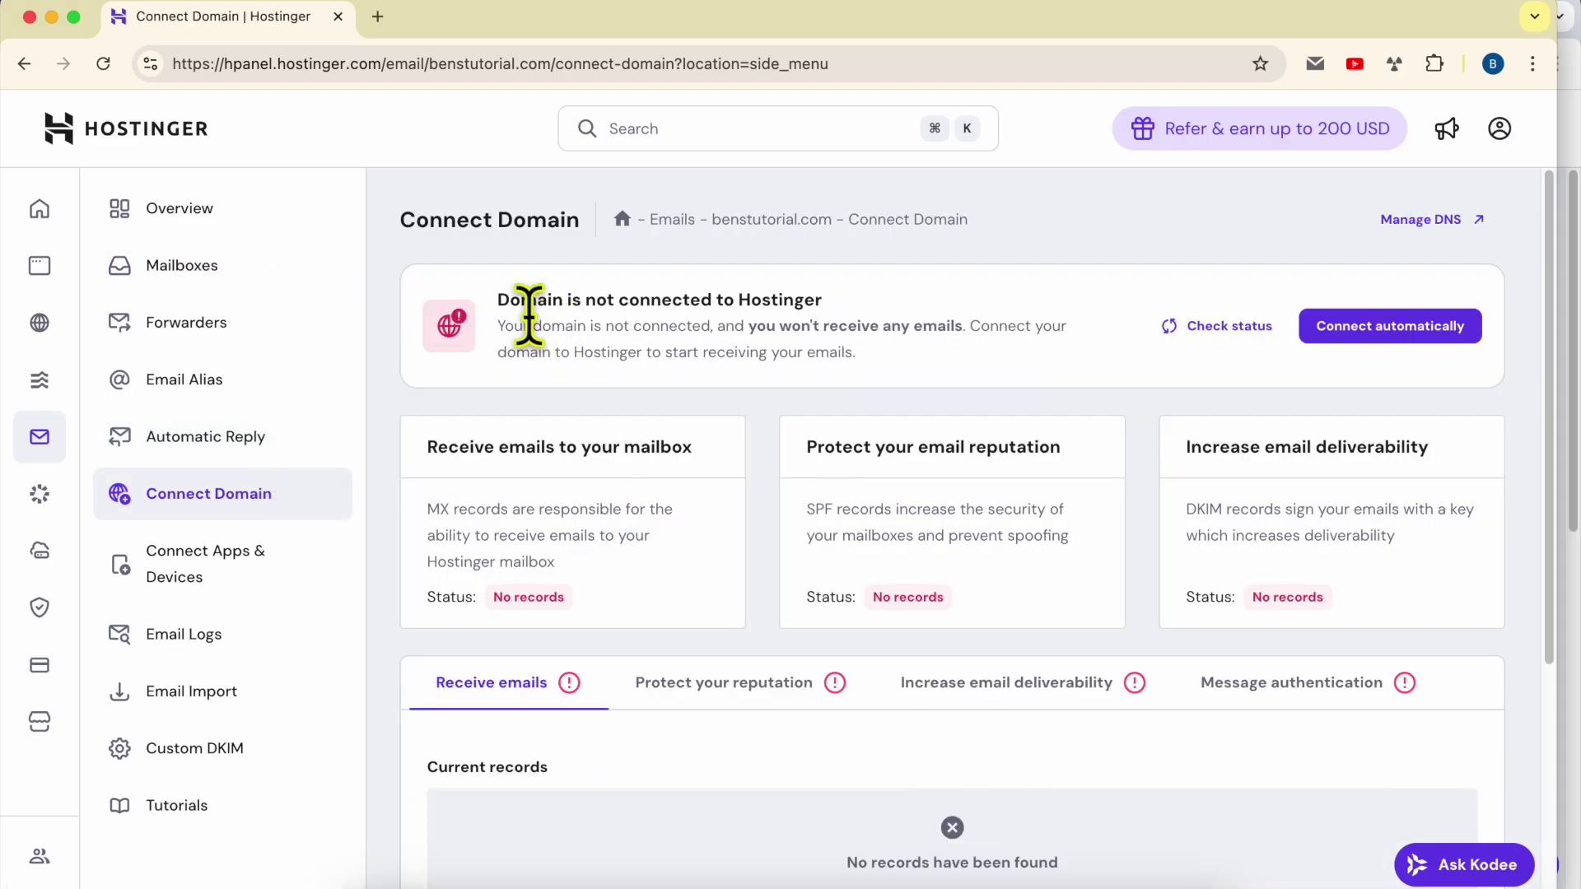
{"action": "left_click_drag", "start_coordinate": [498, 300], "coordinate": [822, 302]}
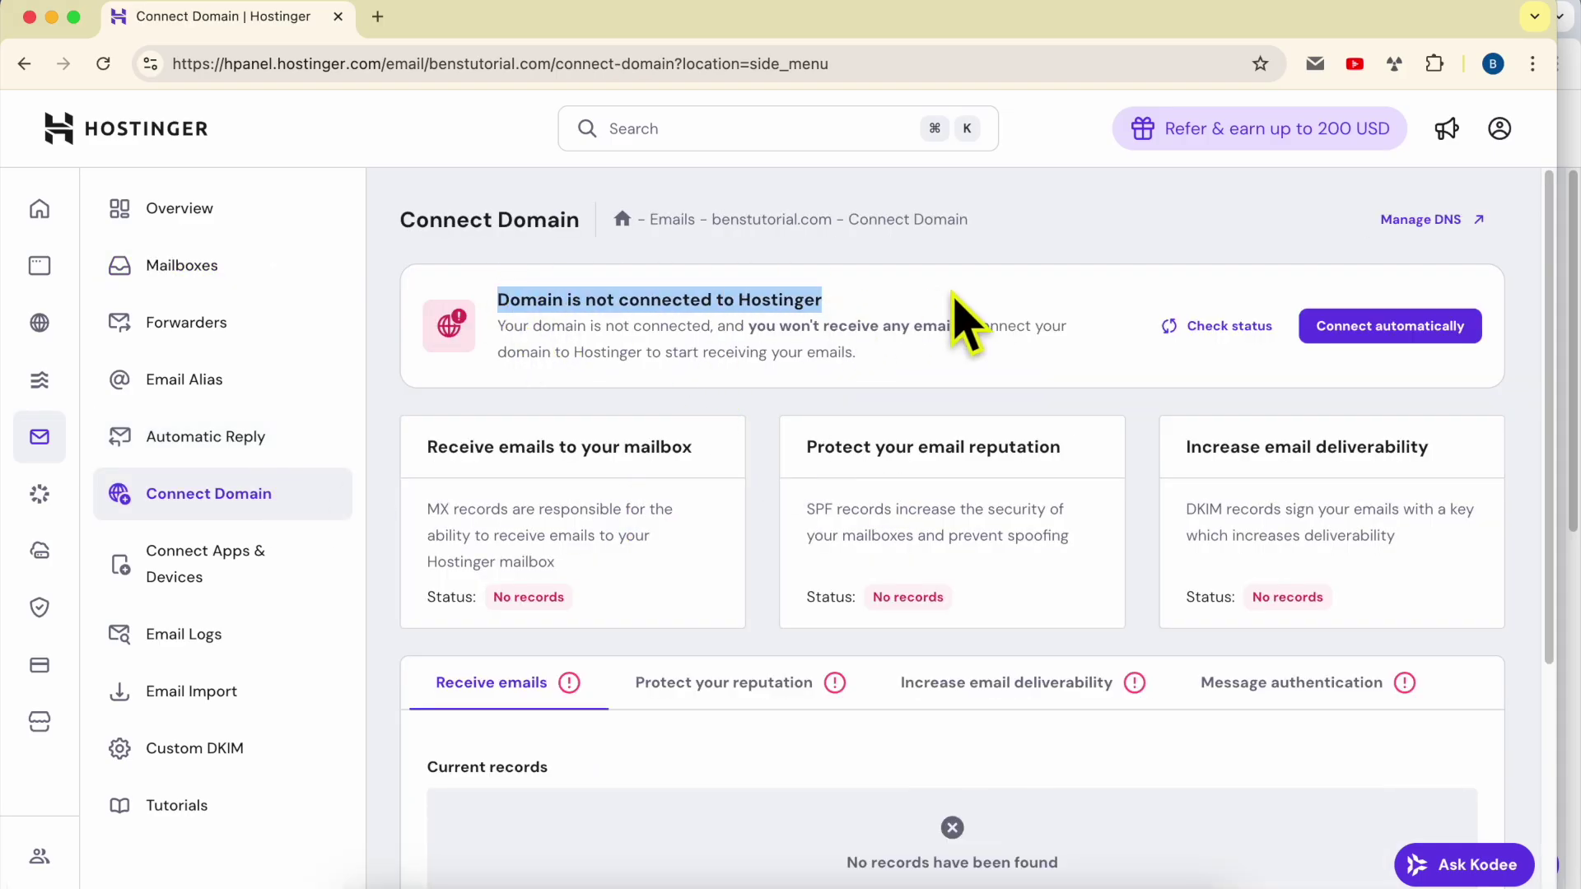
{"action": "left_click", "coordinate": [959, 325]}
{"action": "scroll", "coordinate": [705, 512], "scroll_direction": "down", "scroll_amount": 3}
{"action": "scroll", "coordinate": [653, 555], "scroll_direction": "down", "scroll_amount": 3}
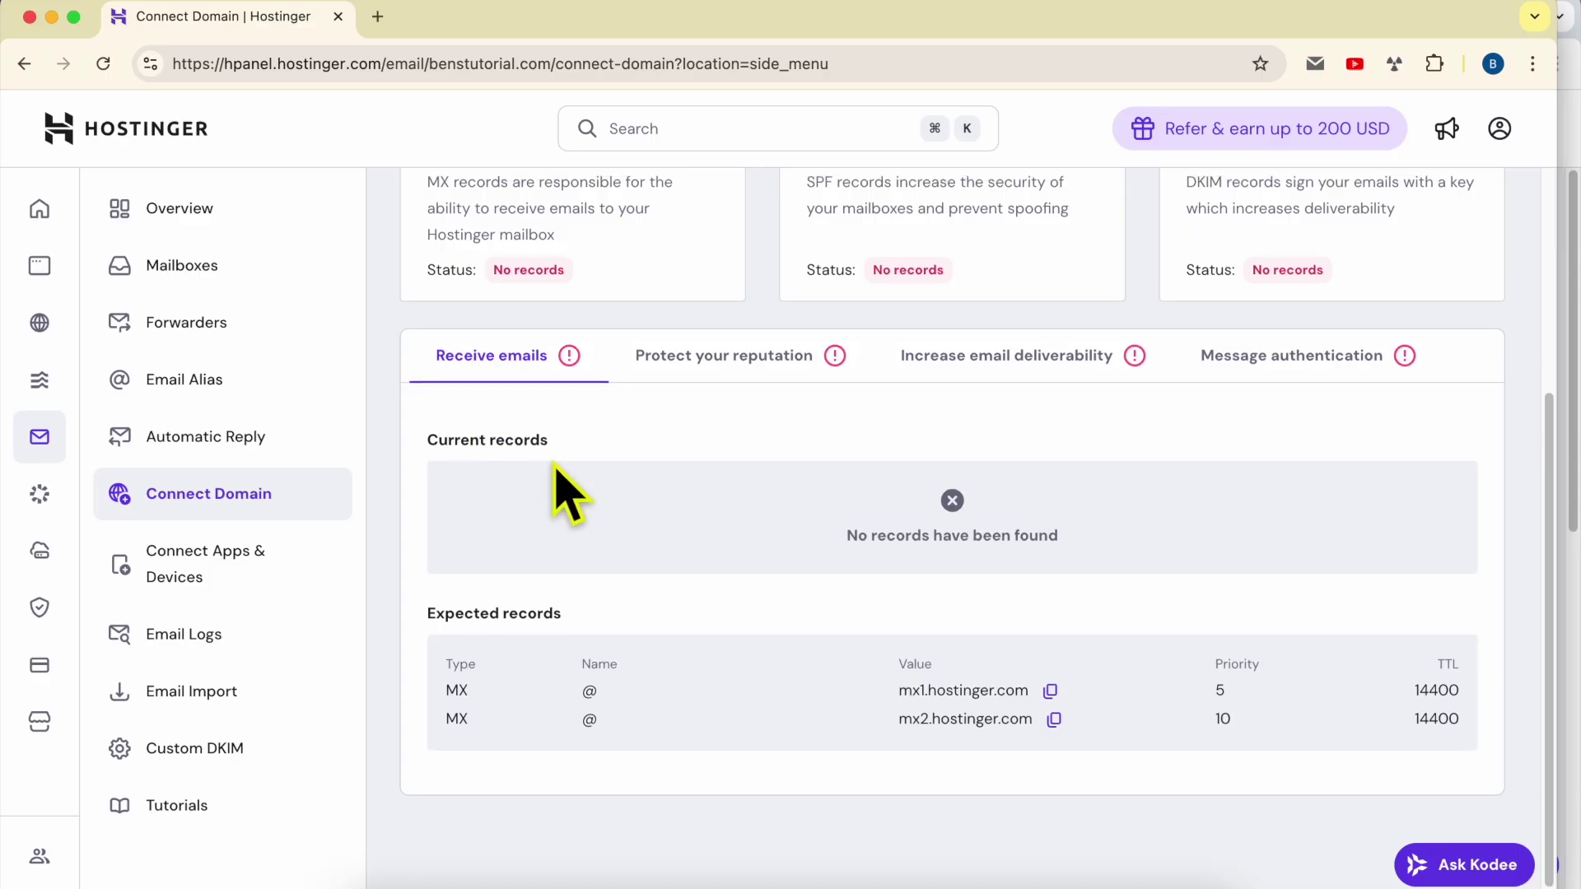
{"action": "scroll", "coordinate": [555, 488], "scroll_direction": "up", "scroll_amount": 3}
{"action": "scroll", "coordinate": [605, 519], "scroll_direction": "down", "scroll_amount": 3}
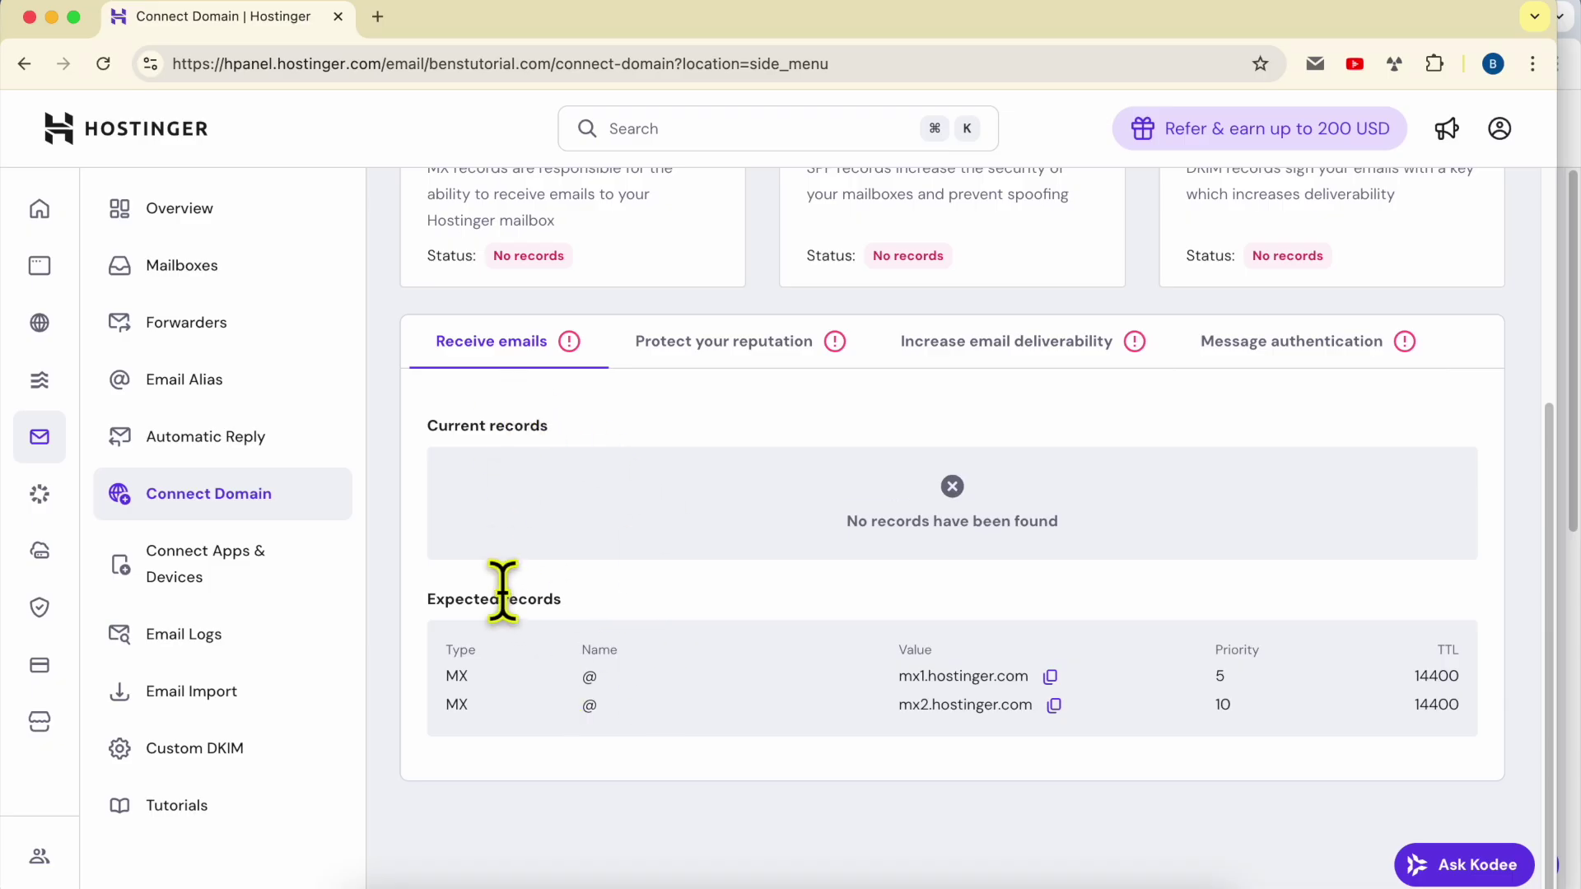
{"action": "double_click", "coordinate": [456, 676]}
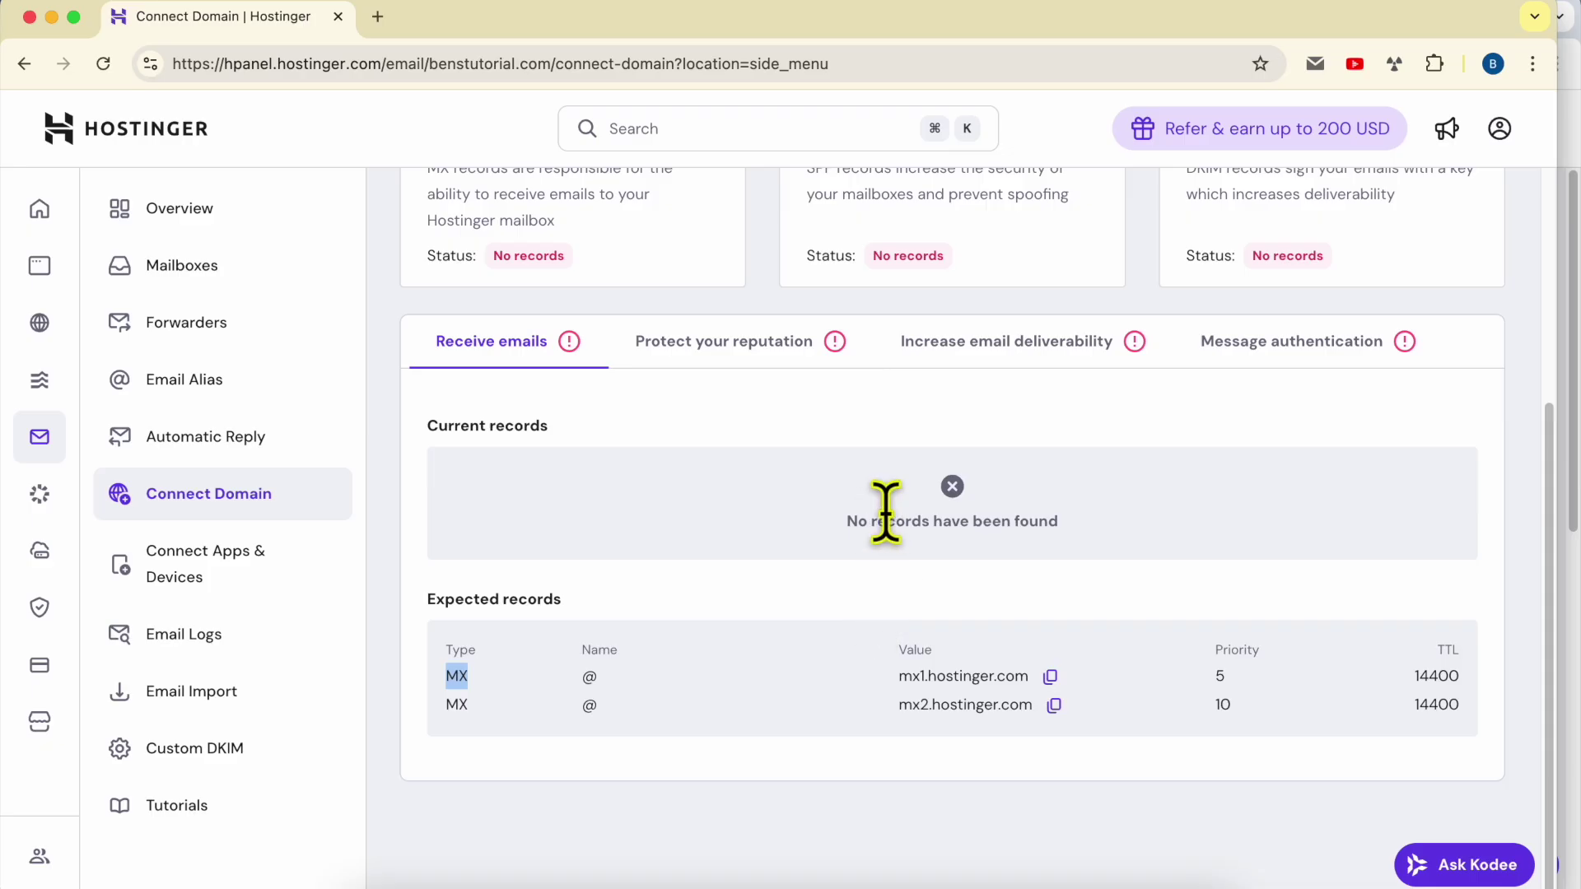
{"action": "scroll", "coordinate": [886, 509], "scroll_direction": "up", "scroll_amount": 3}
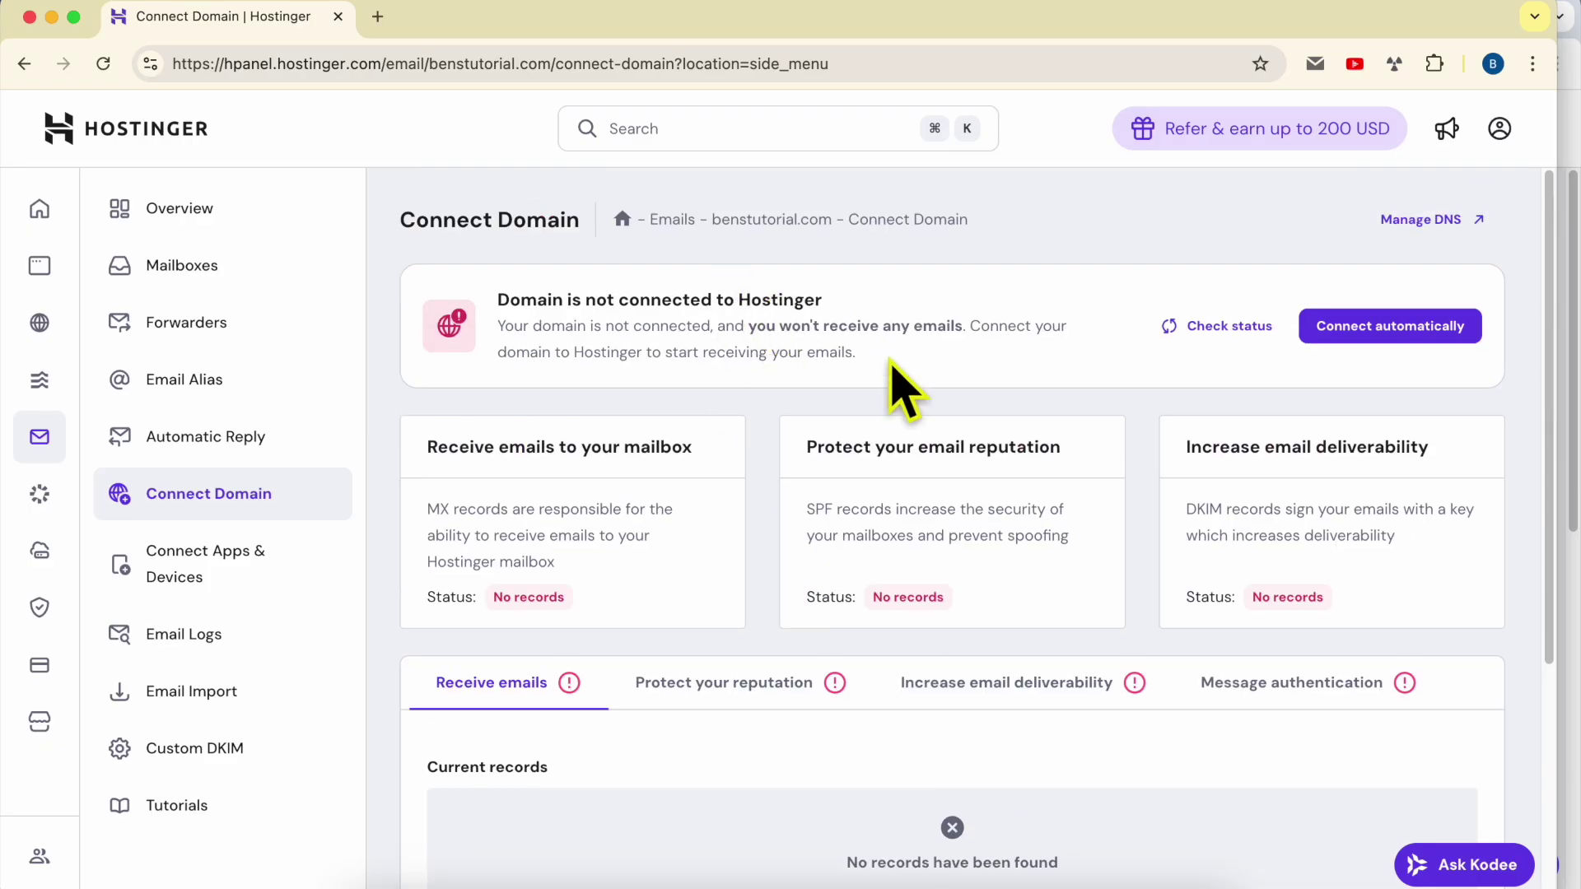
{"action": "scroll", "coordinate": [900, 512], "scroll_direction": "down", "scroll_amount": 3}
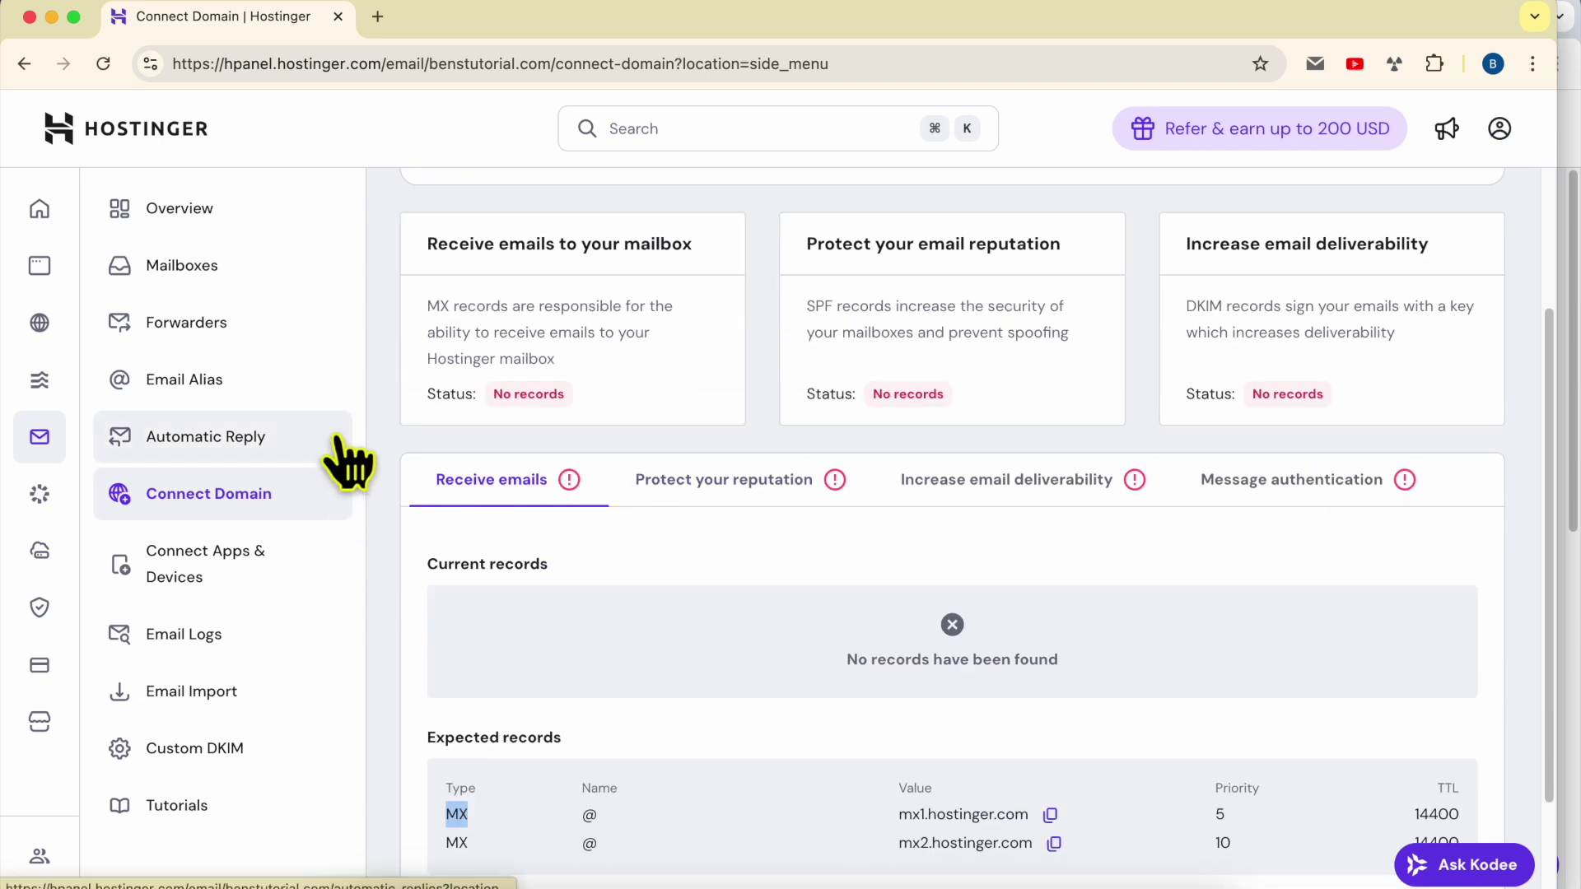
{"action": "scroll", "coordinate": [703, 419], "scroll_direction": "down", "scroll_amount": 1}
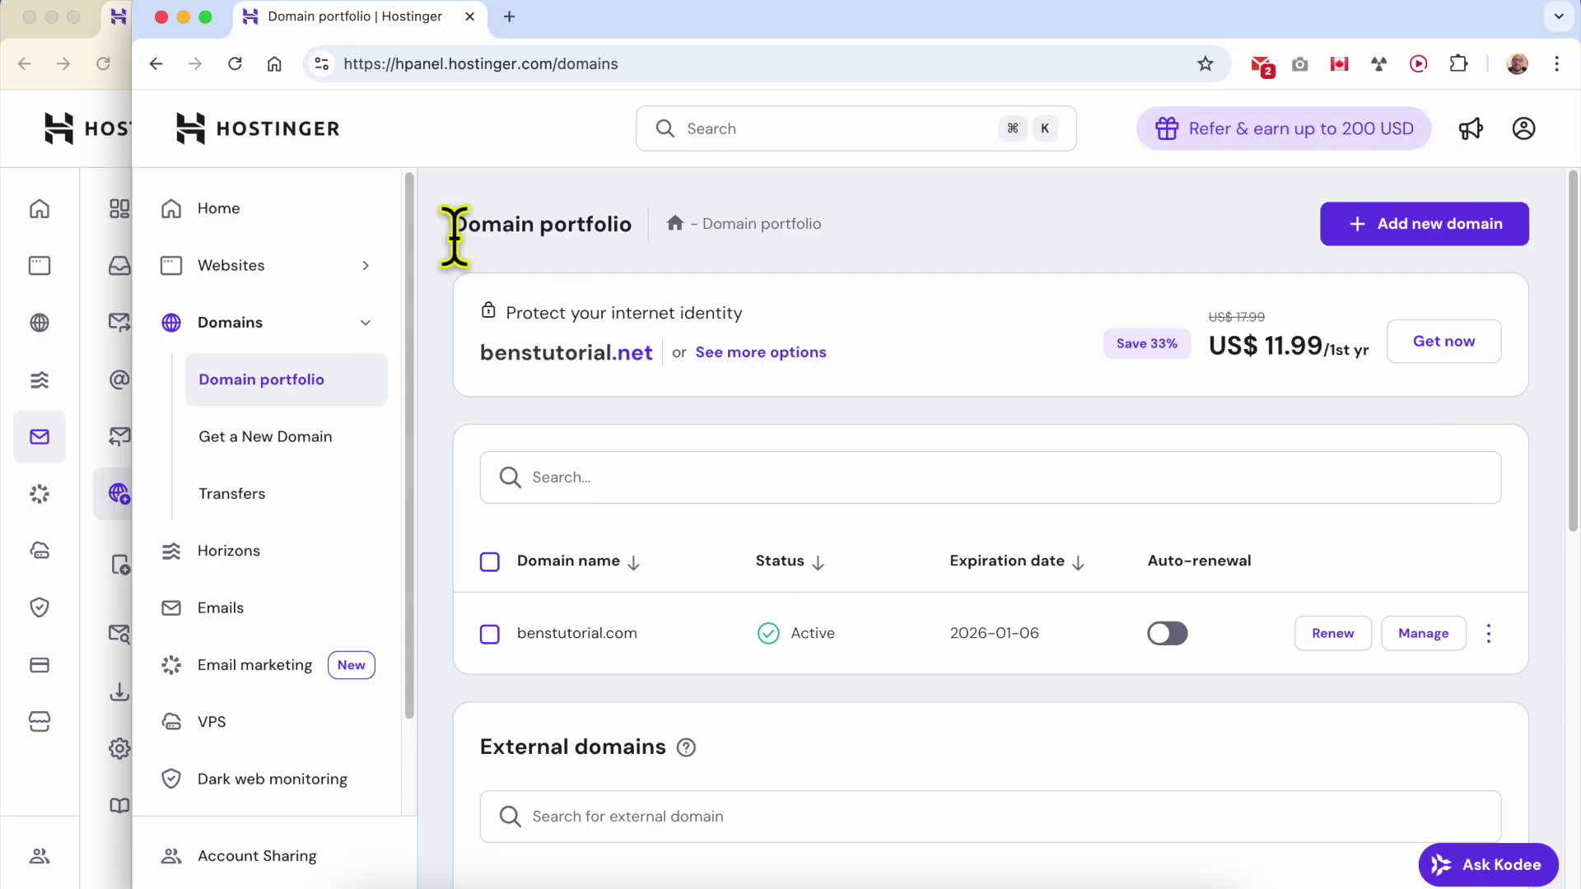
- From the domain portfolio, reach the DNS / Nameservers page for benstutorial.com
{"action": "left_click", "coordinate": [308, 344]}
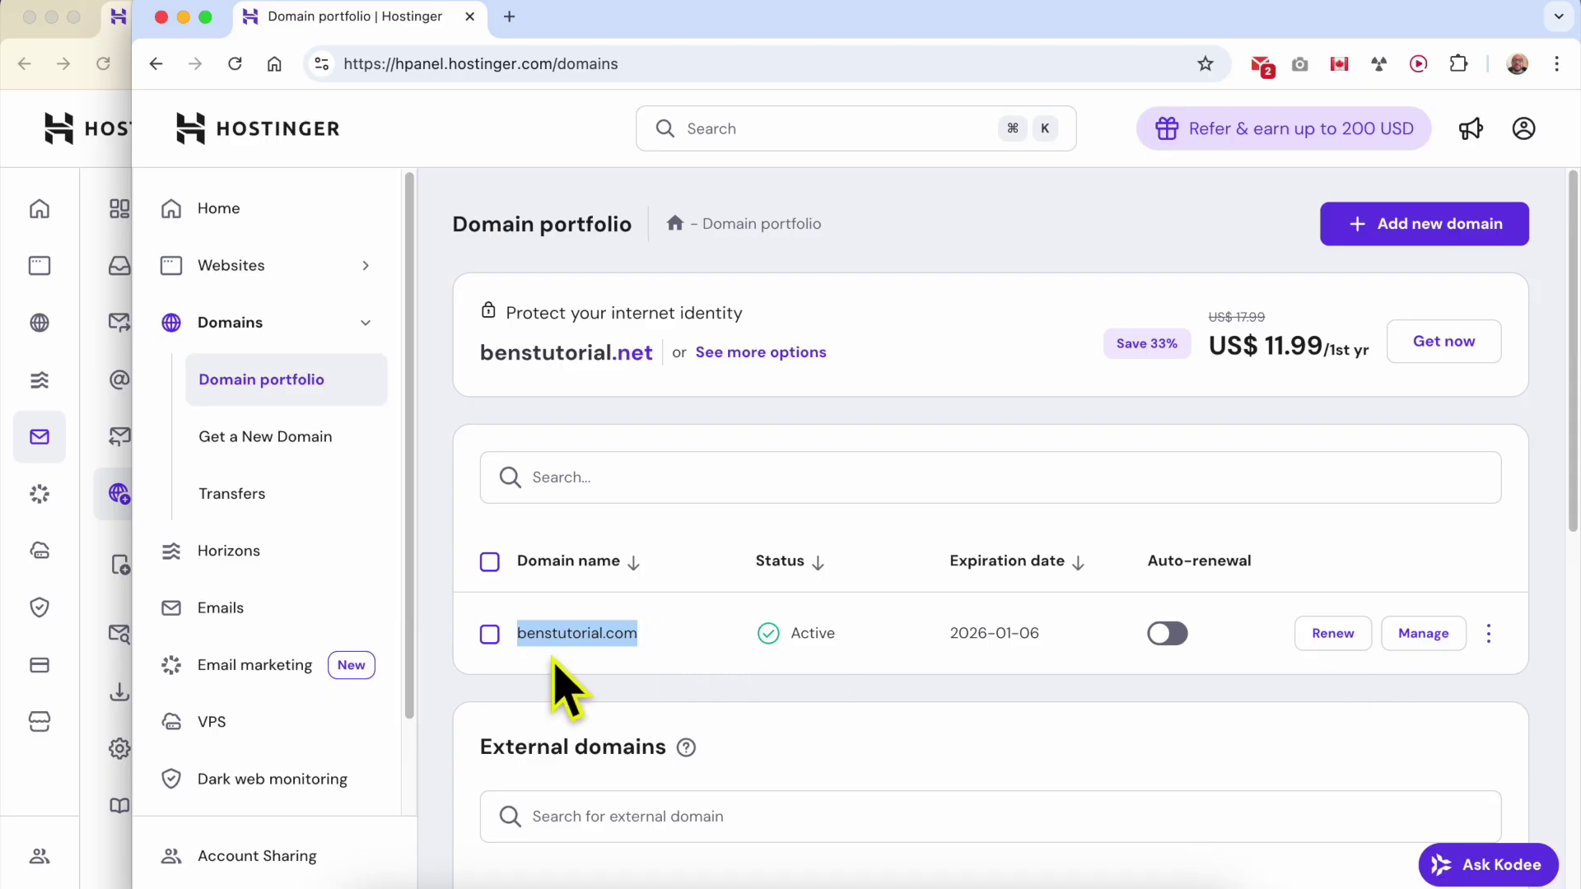
{"action": "left_click", "coordinate": [1442, 640]}
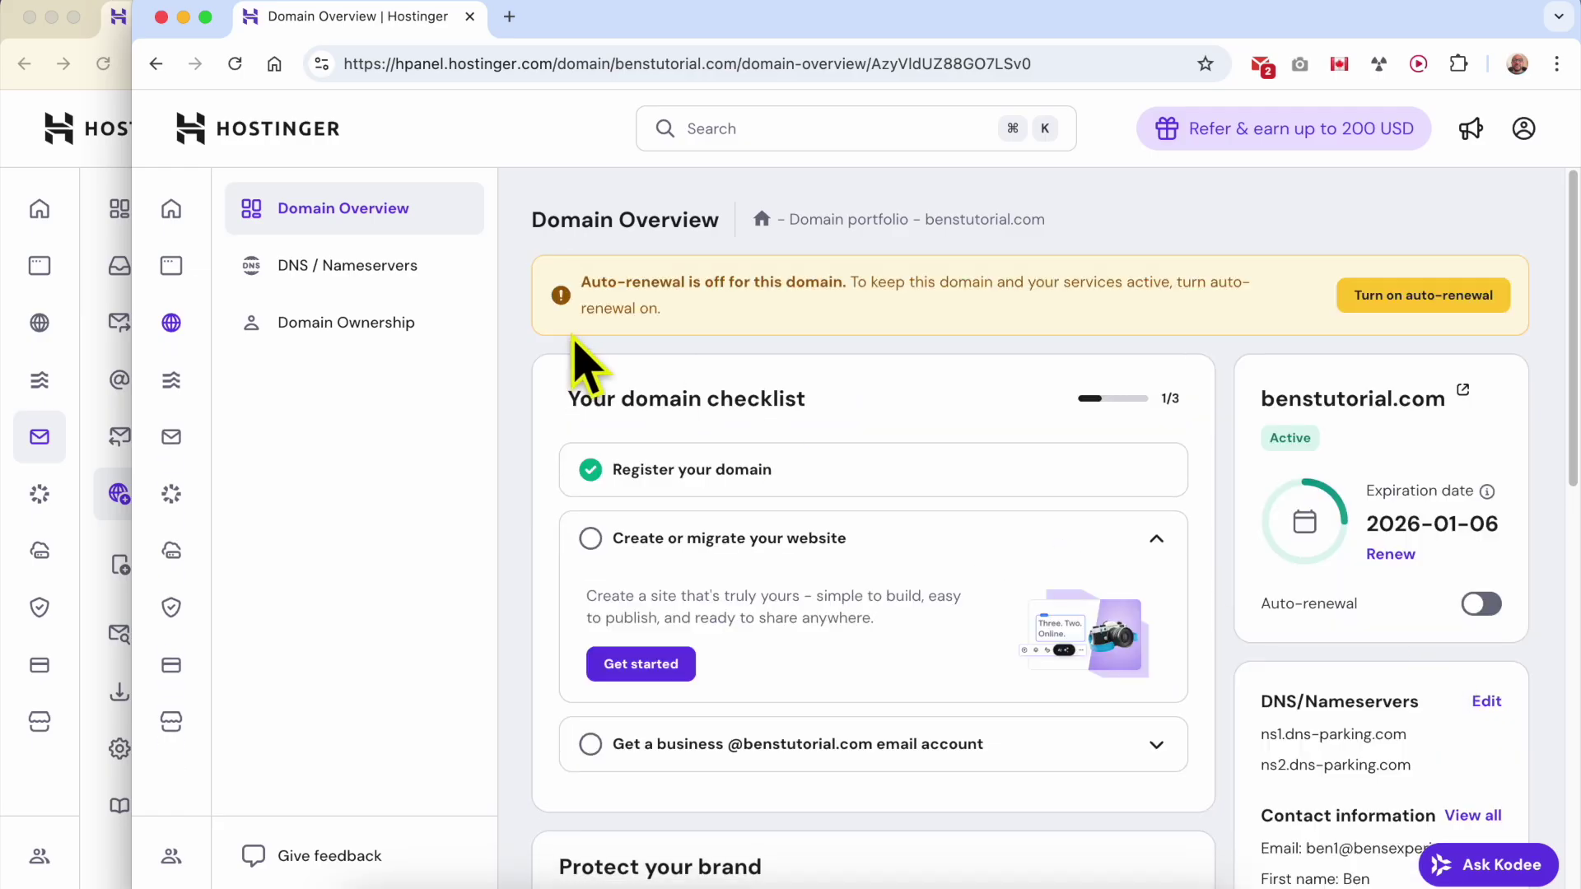
{"action": "left_click", "coordinate": [421, 271]}
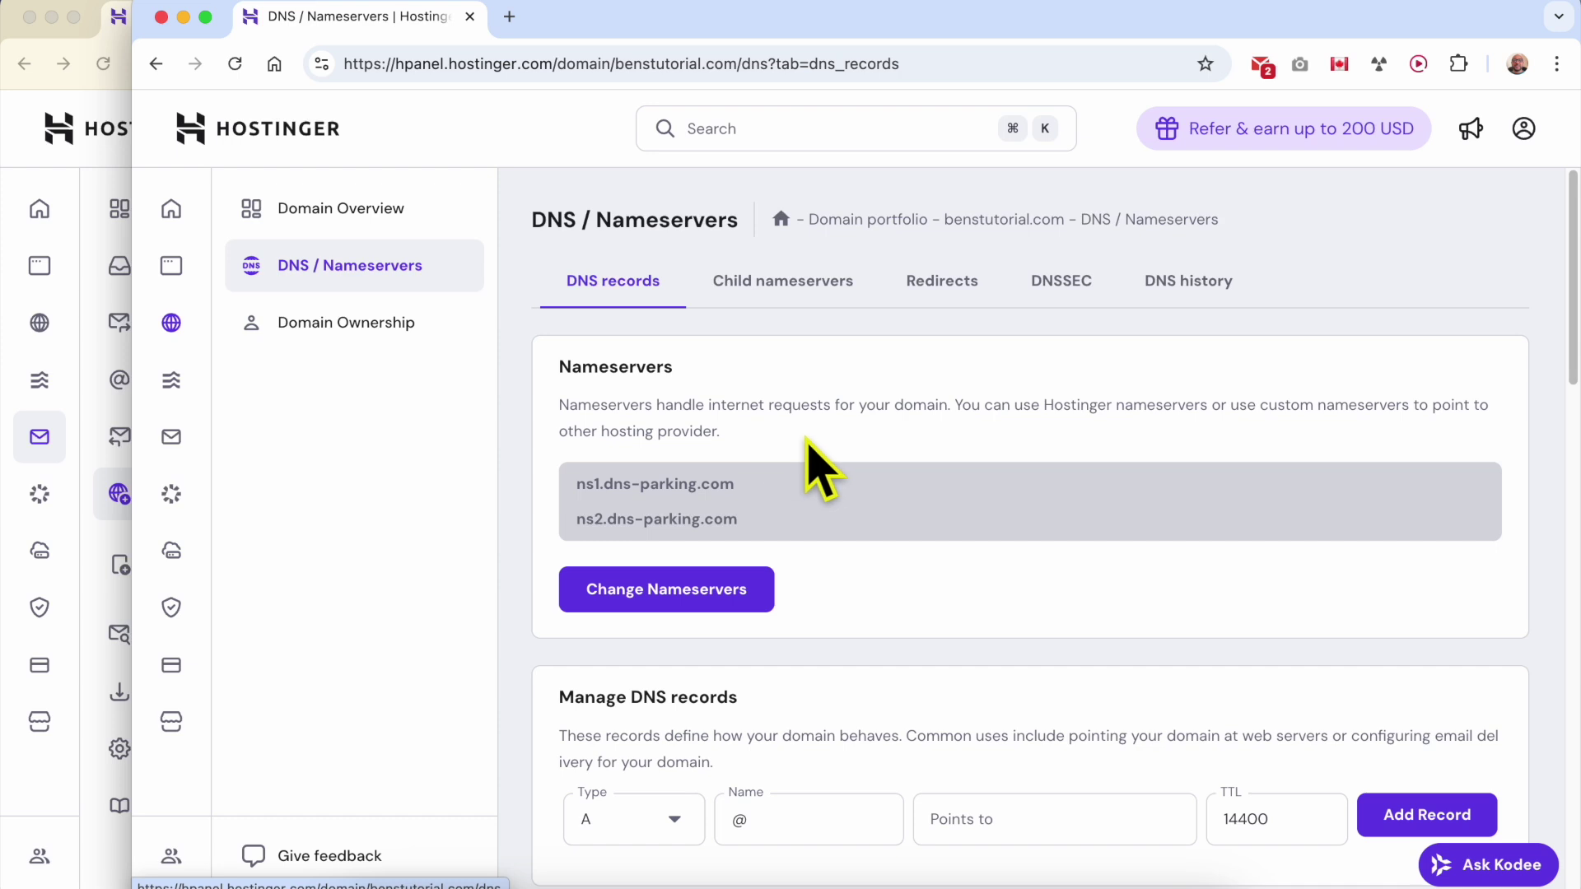
{"action": "scroll", "coordinate": [828, 473], "scroll_direction": "down", "scroll_amount": 2}
{"action": "scroll", "coordinate": [679, 408], "scroll_direction": "down", "scroll_amount": 3}
{"action": "scroll", "coordinate": [538, 346], "scroll_direction": "up", "scroll_amount": 2}
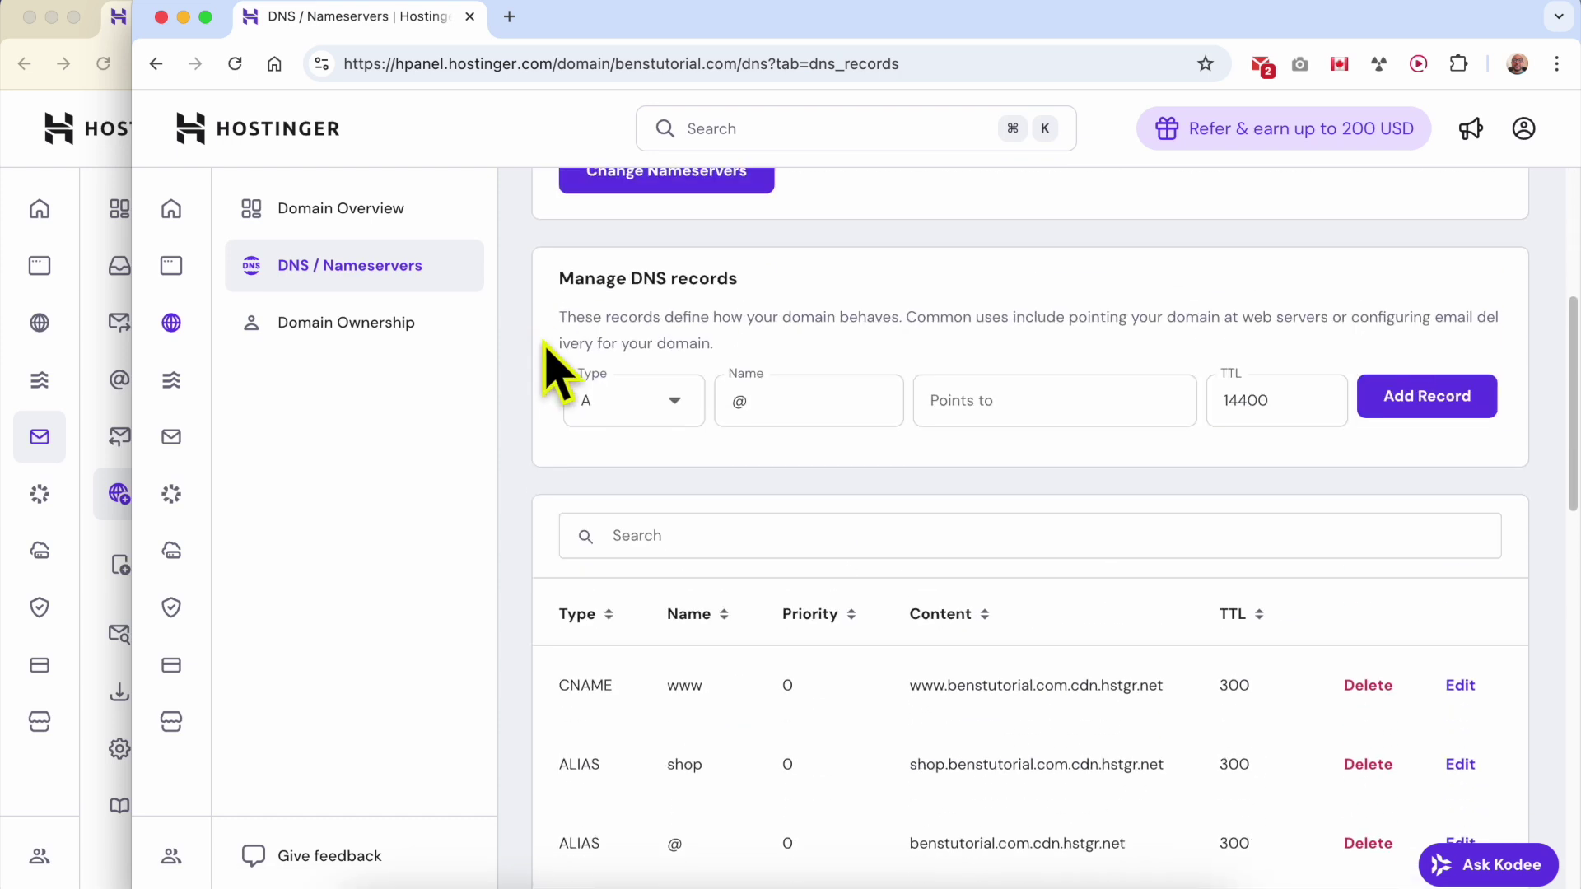
- Bring the Connect Domain page forward and narrow it beside the Manage DNS records window
{"action": "triple_click", "coordinate": [569, 278]}
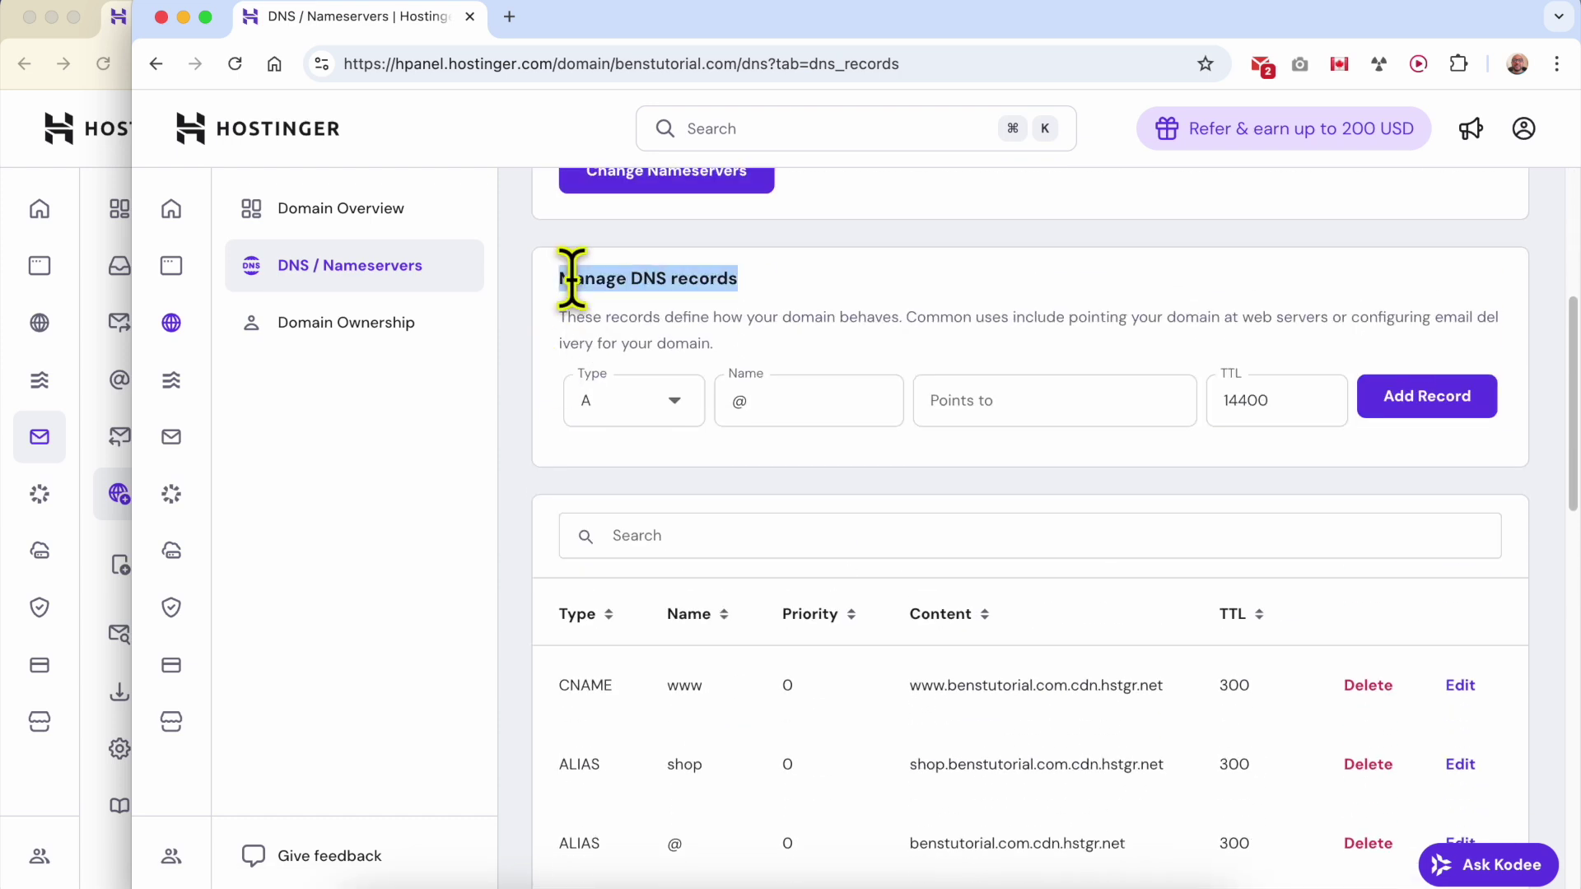
{"action": "left_click", "coordinate": [842, 305]}
{"action": "left_click", "coordinate": [126, 407]}
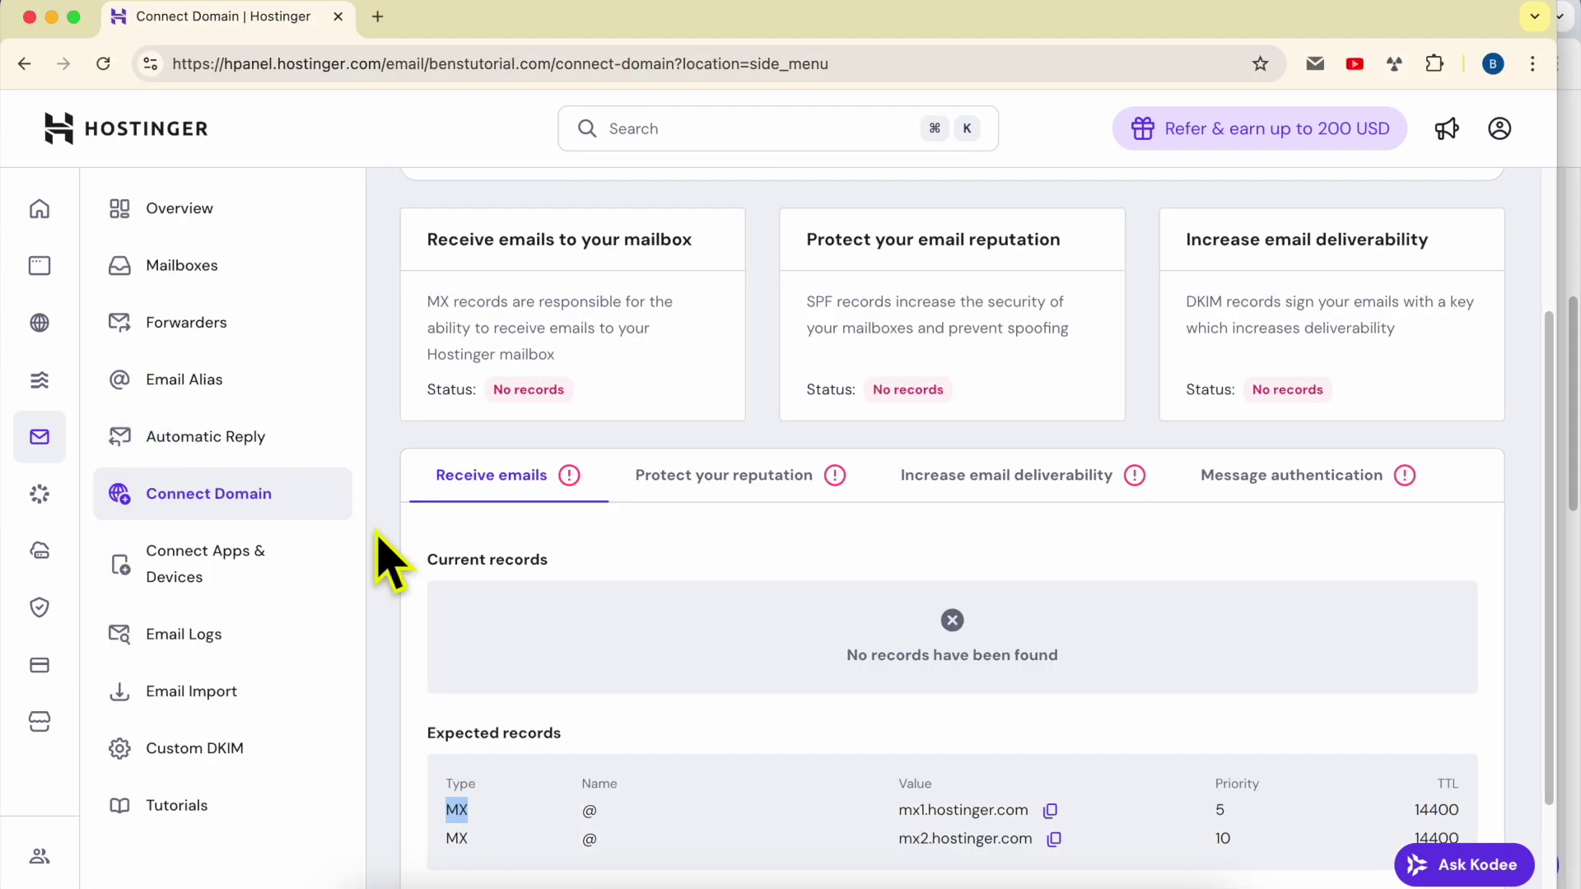
{"action": "scroll", "coordinate": [487, 710], "scroll_direction": "down", "scroll_amount": 2}
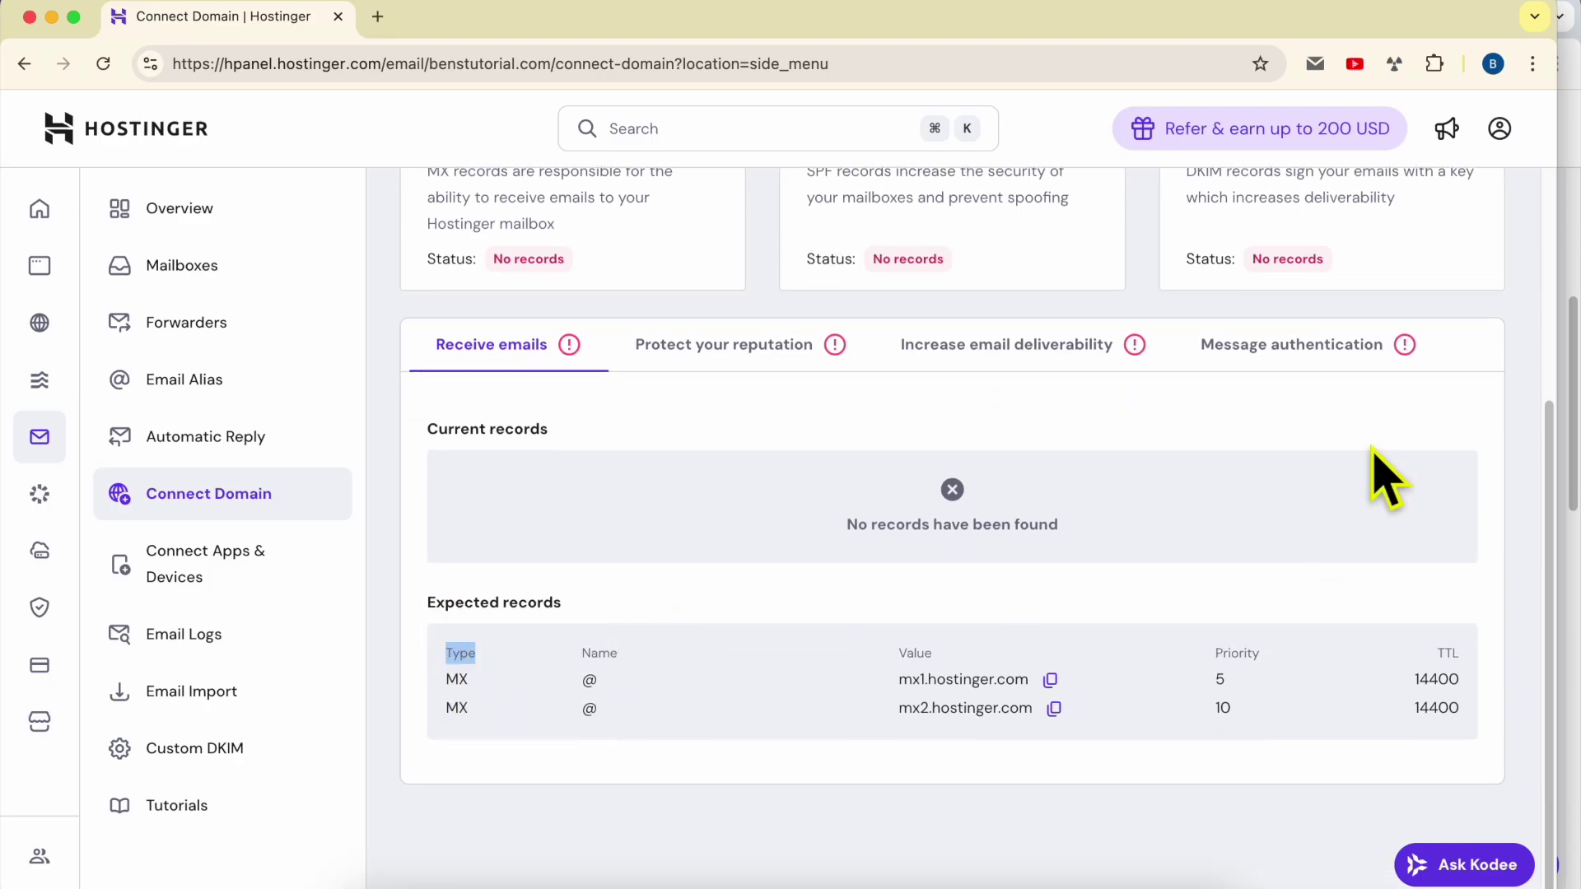
{"action": "left_click_drag", "start_coordinate": [1556, 322], "coordinate": [1449, 316]}
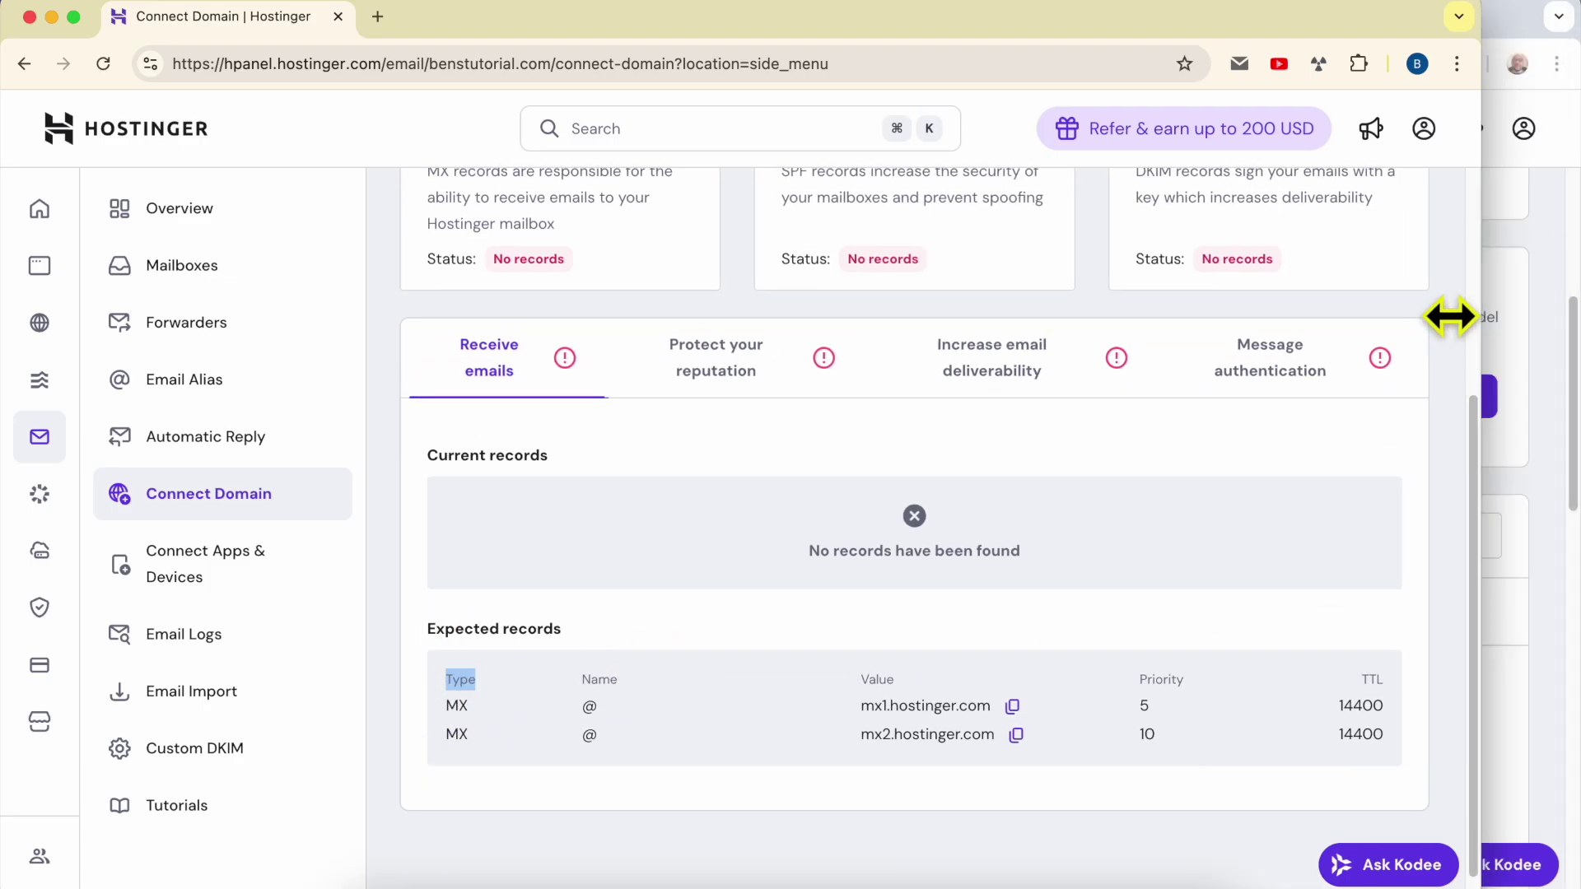
- Start an MX record for @ with mail server mx1.hostinger.com copied from Connect Domain
{"action": "left_click", "coordinate": [1524, 329]}
{"action": "left_click", "coordinate": [642, 421]}
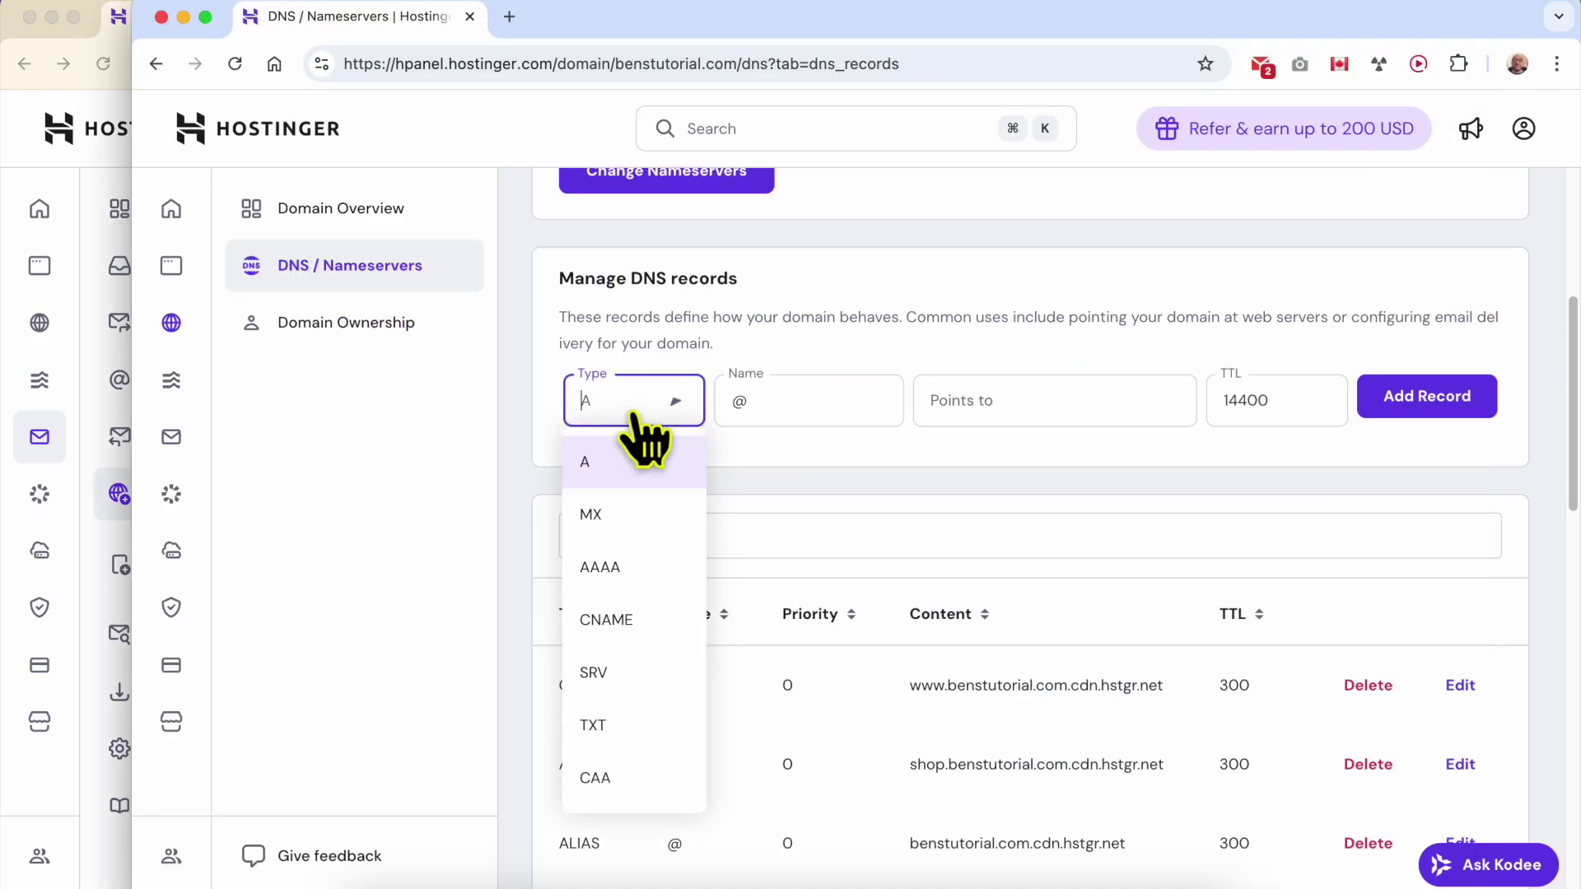
{"action": "left_click", "coordinate": [648, 517]}
{"action": "left_click", "coordinate": [55, 488]}
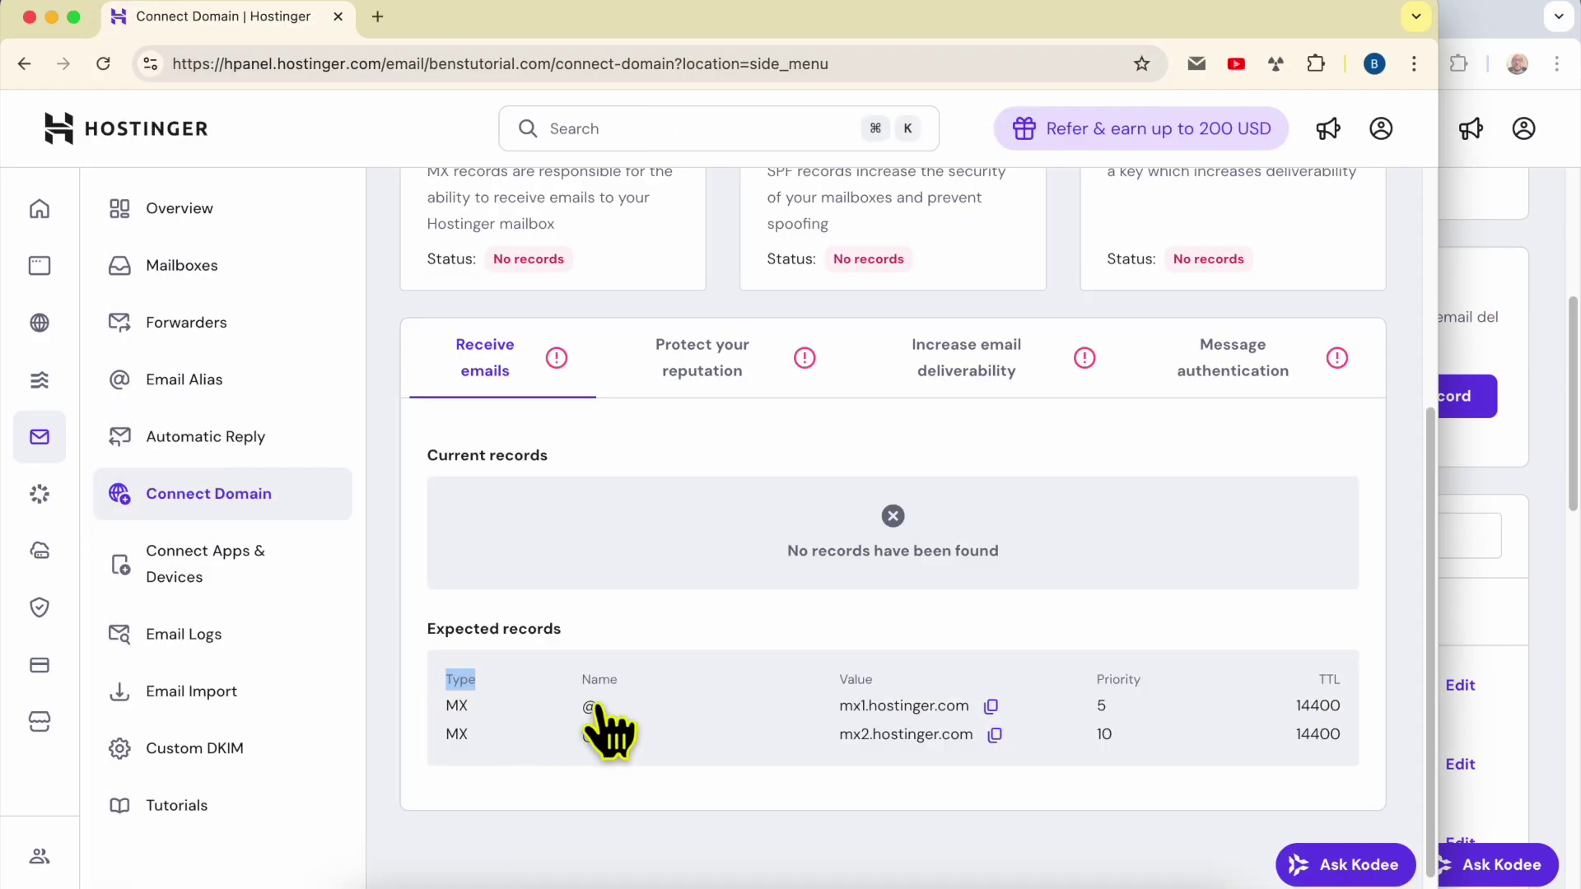
{"action": "left_click", "coordinate": [1494, 512]}
{"action": "left_click", "coordinate": [783, 398]}
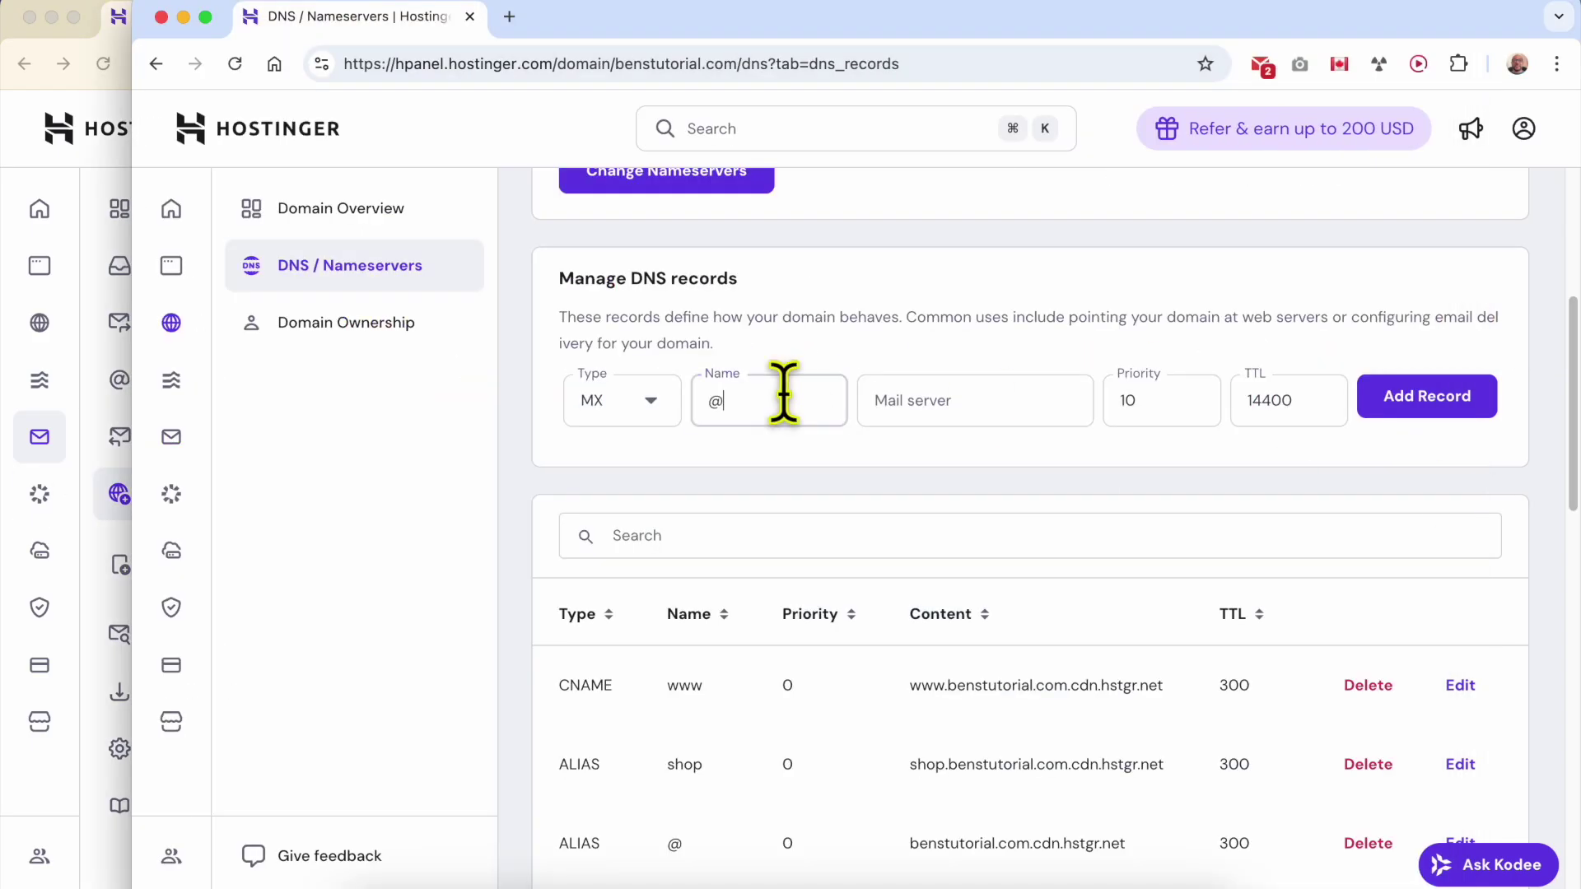
{"action": "left_click", "coordinate": [110, 459]}
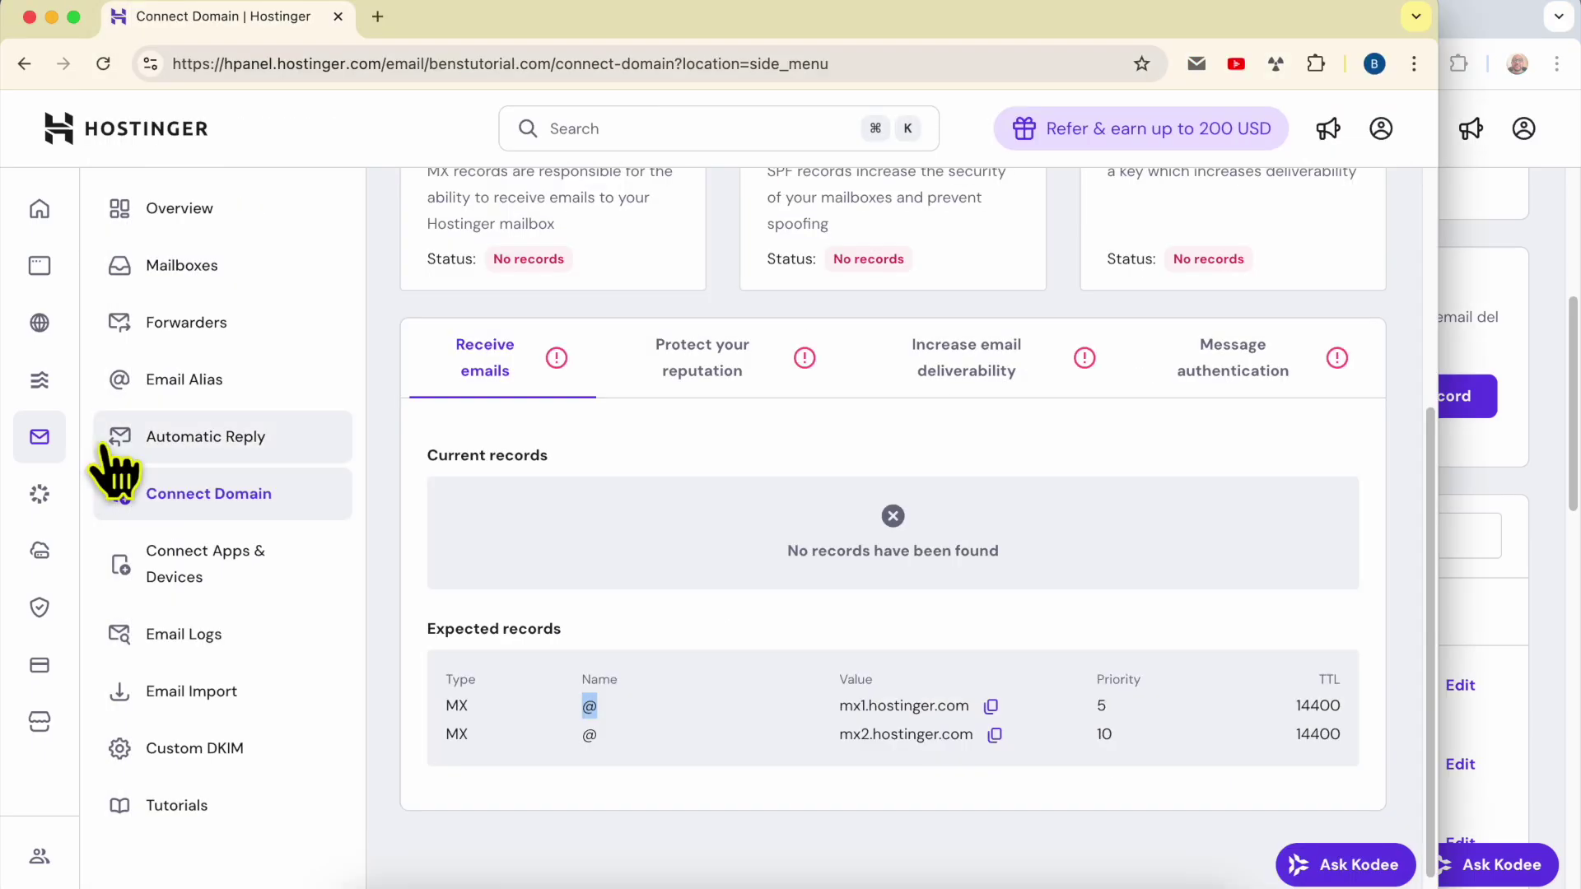
{"action": "left_click", "coordinate": [991, 706]}
{"action": "left_click", "coordinate": [1513, 469]}
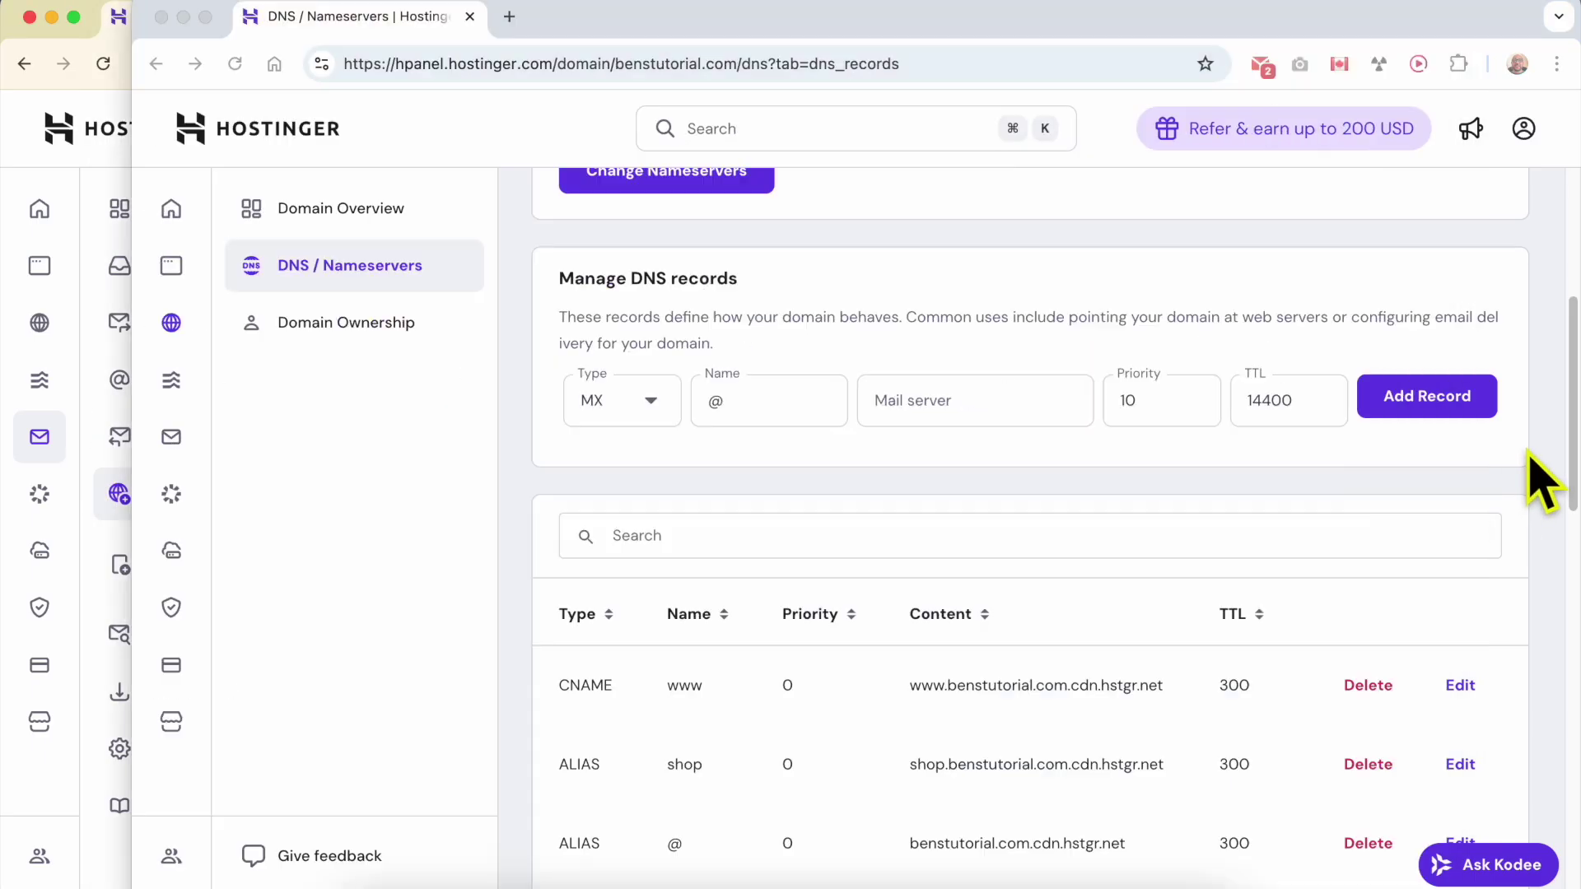
{"action": "left_click", "coordinate": [1001, 408]}
{"action": "type", "text": "mx1.hostinger.com"}
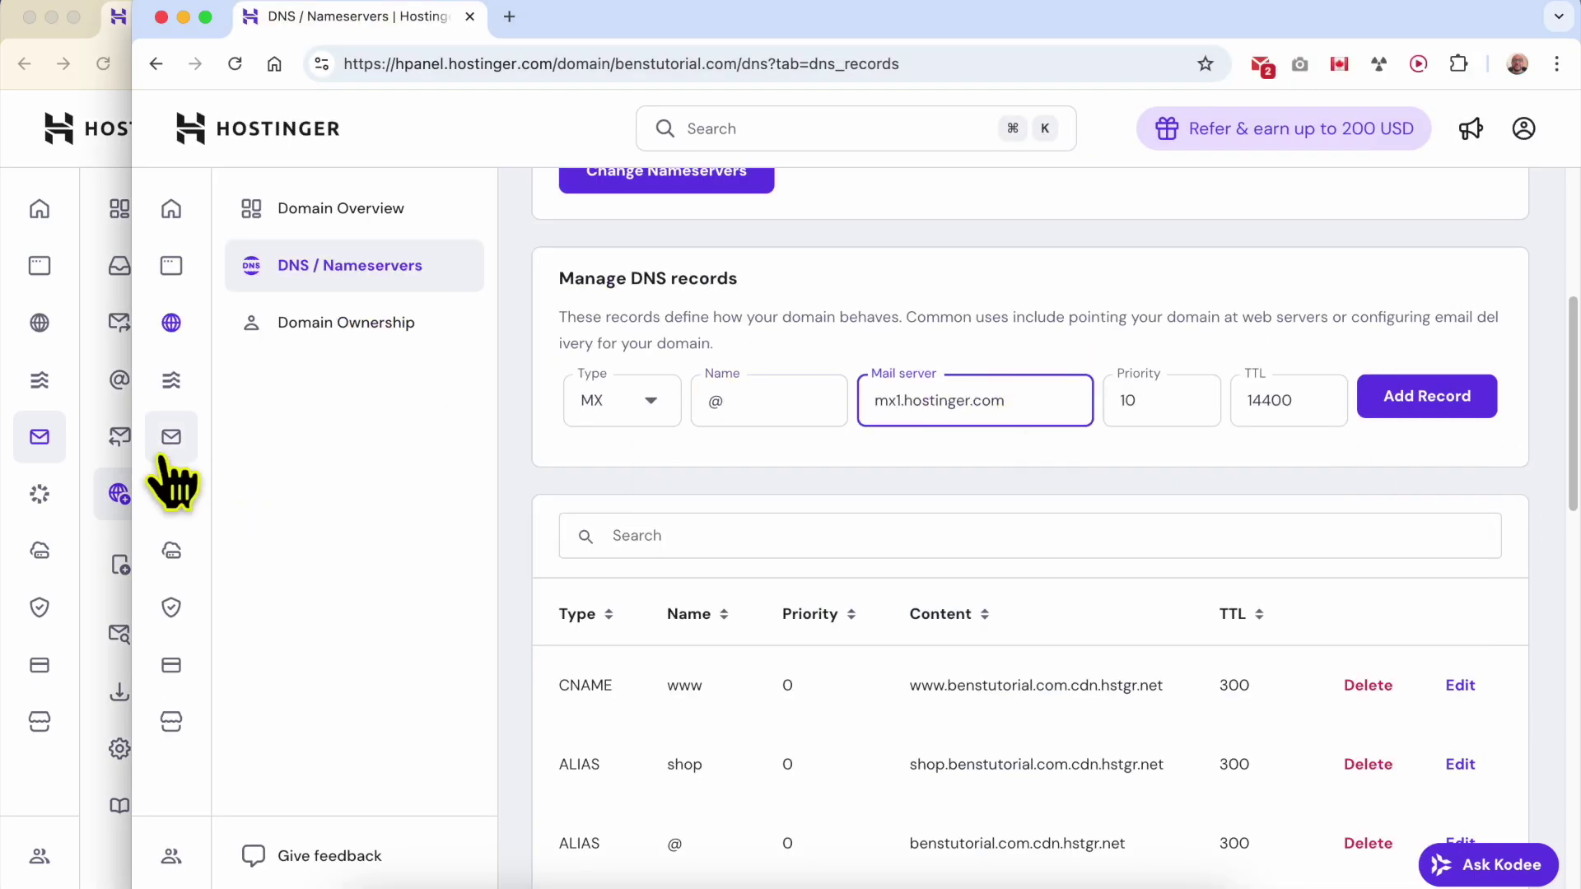
- Set priority 5 and add the mx1.hostinger.com MX record, TTL 14400
{"action": "left_click", "coordinate": [111, 489]}
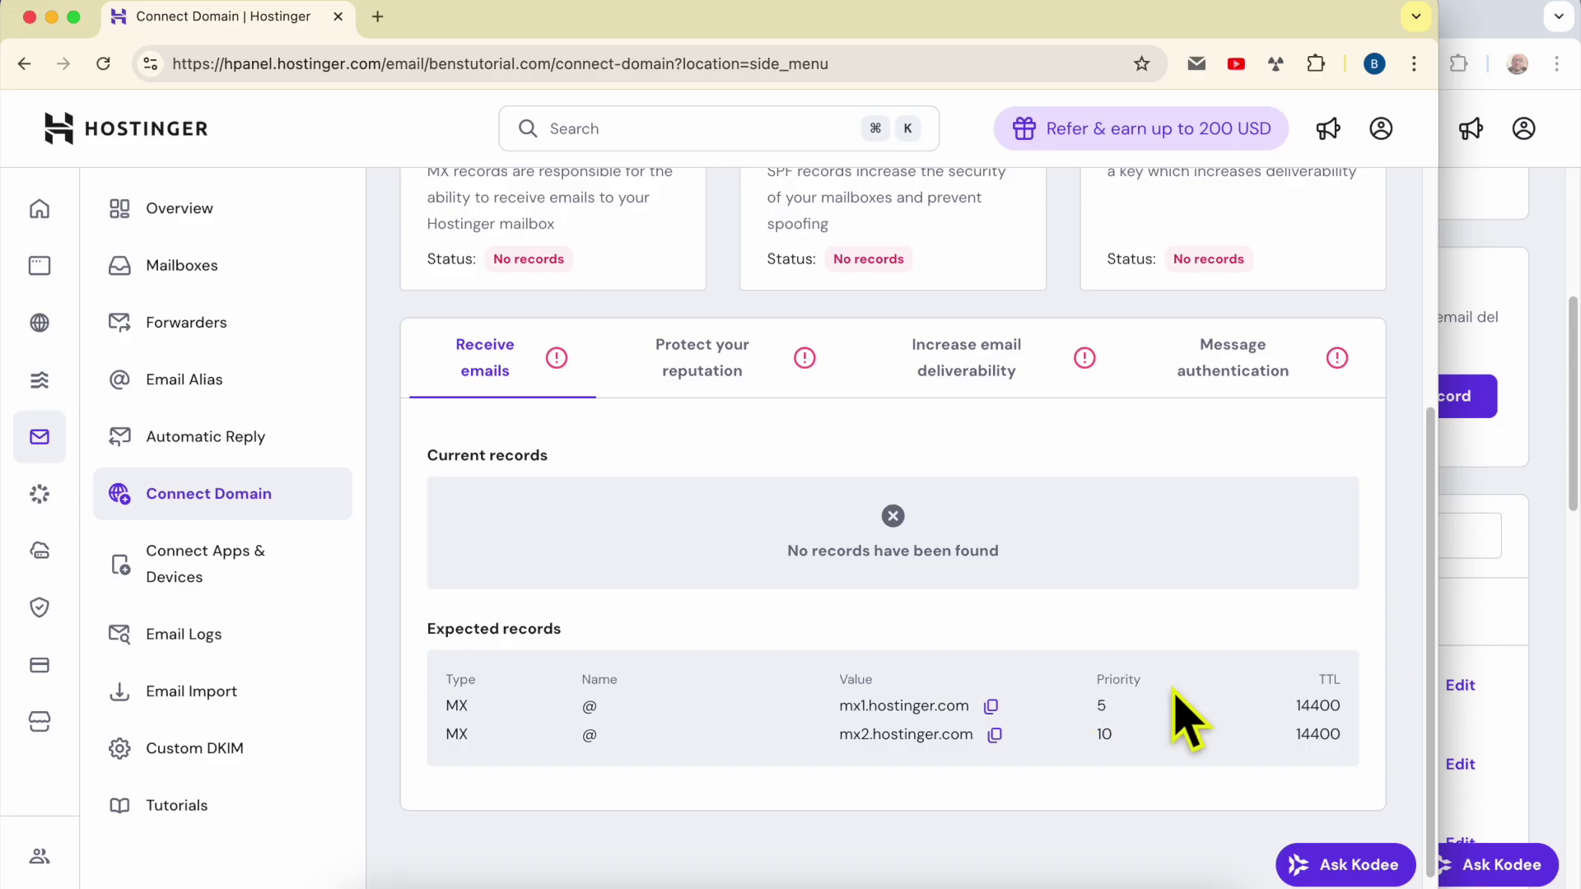
{"action": "double_click", "coordinate": [1100, 704]}
{"action": "left_click", "coordinate": [1475, 565]}
{"action": "left_click", "coordinate": [1153, 400]}
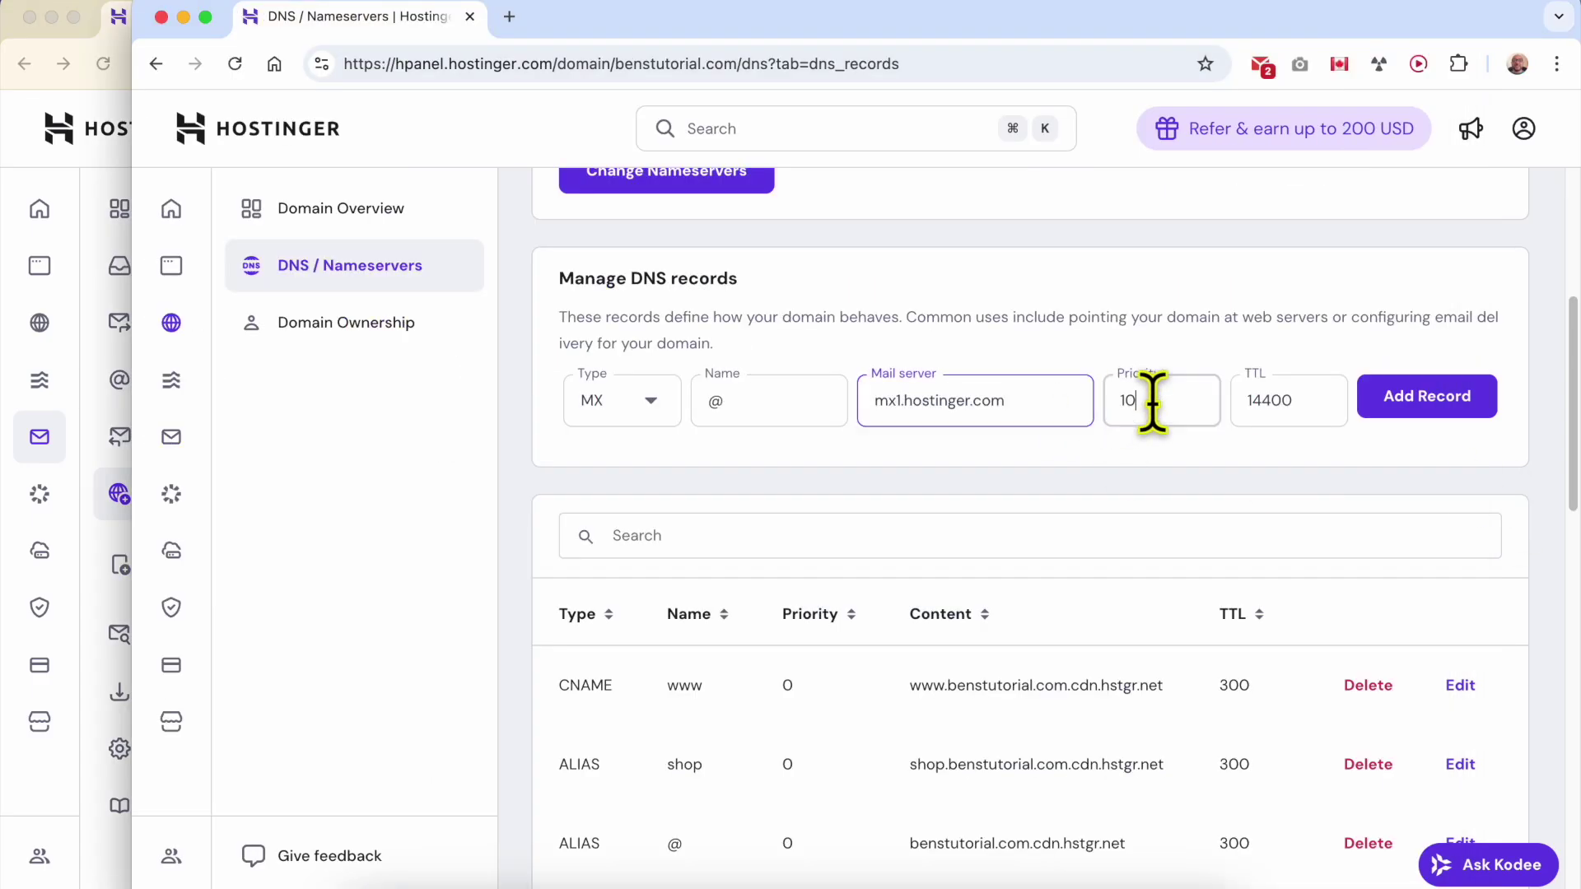
{"action": "left_click", "coordinate": [97, 427]}
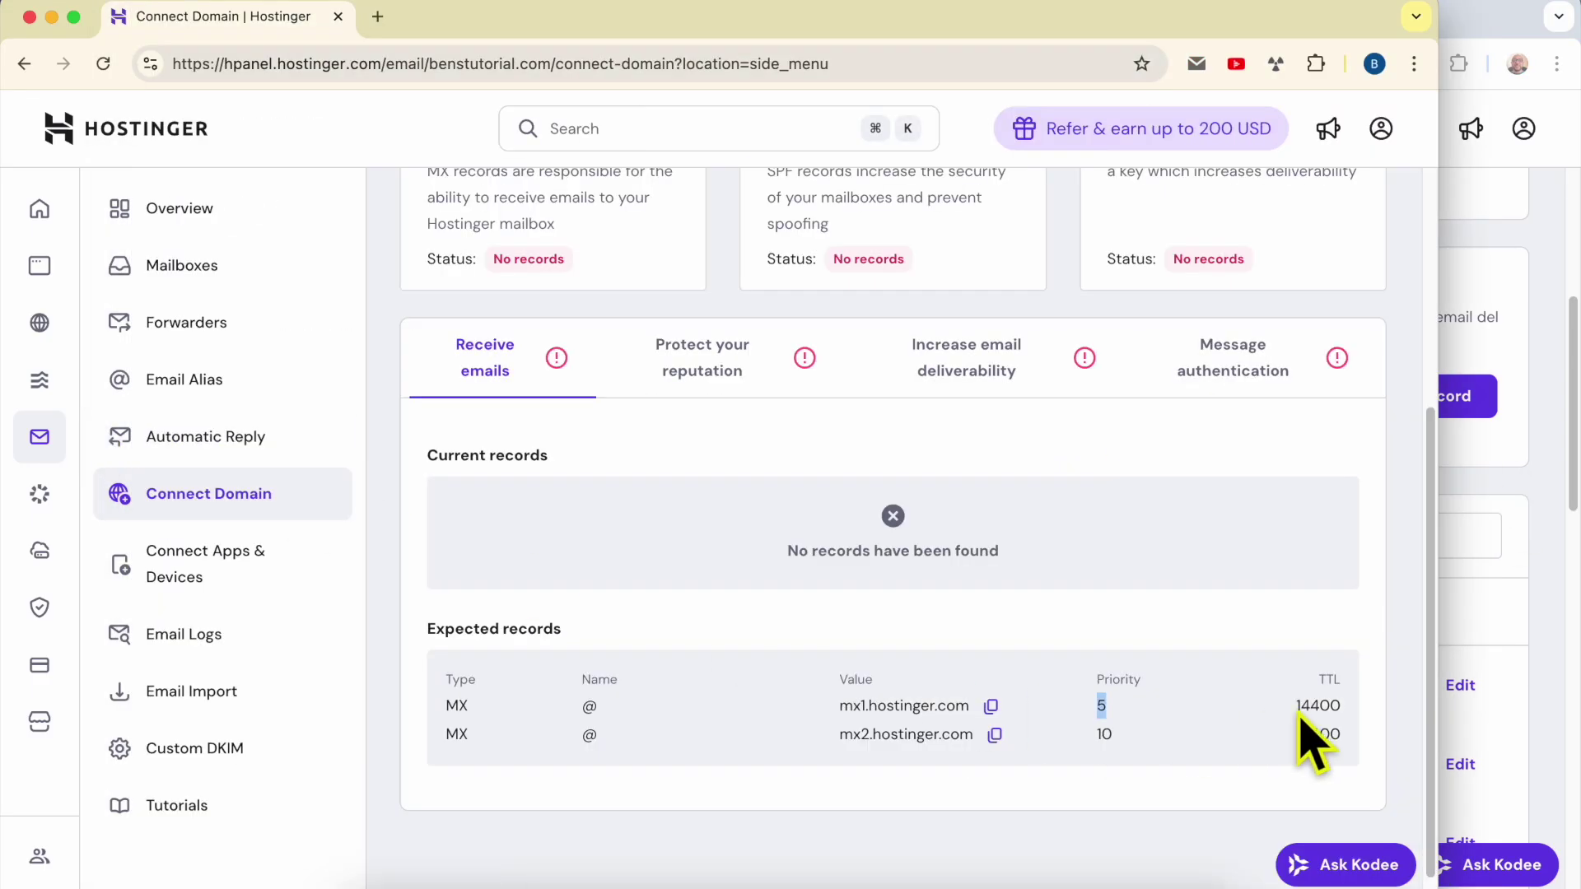
{"action": "left_click", "coordinate": [1517, 424]}
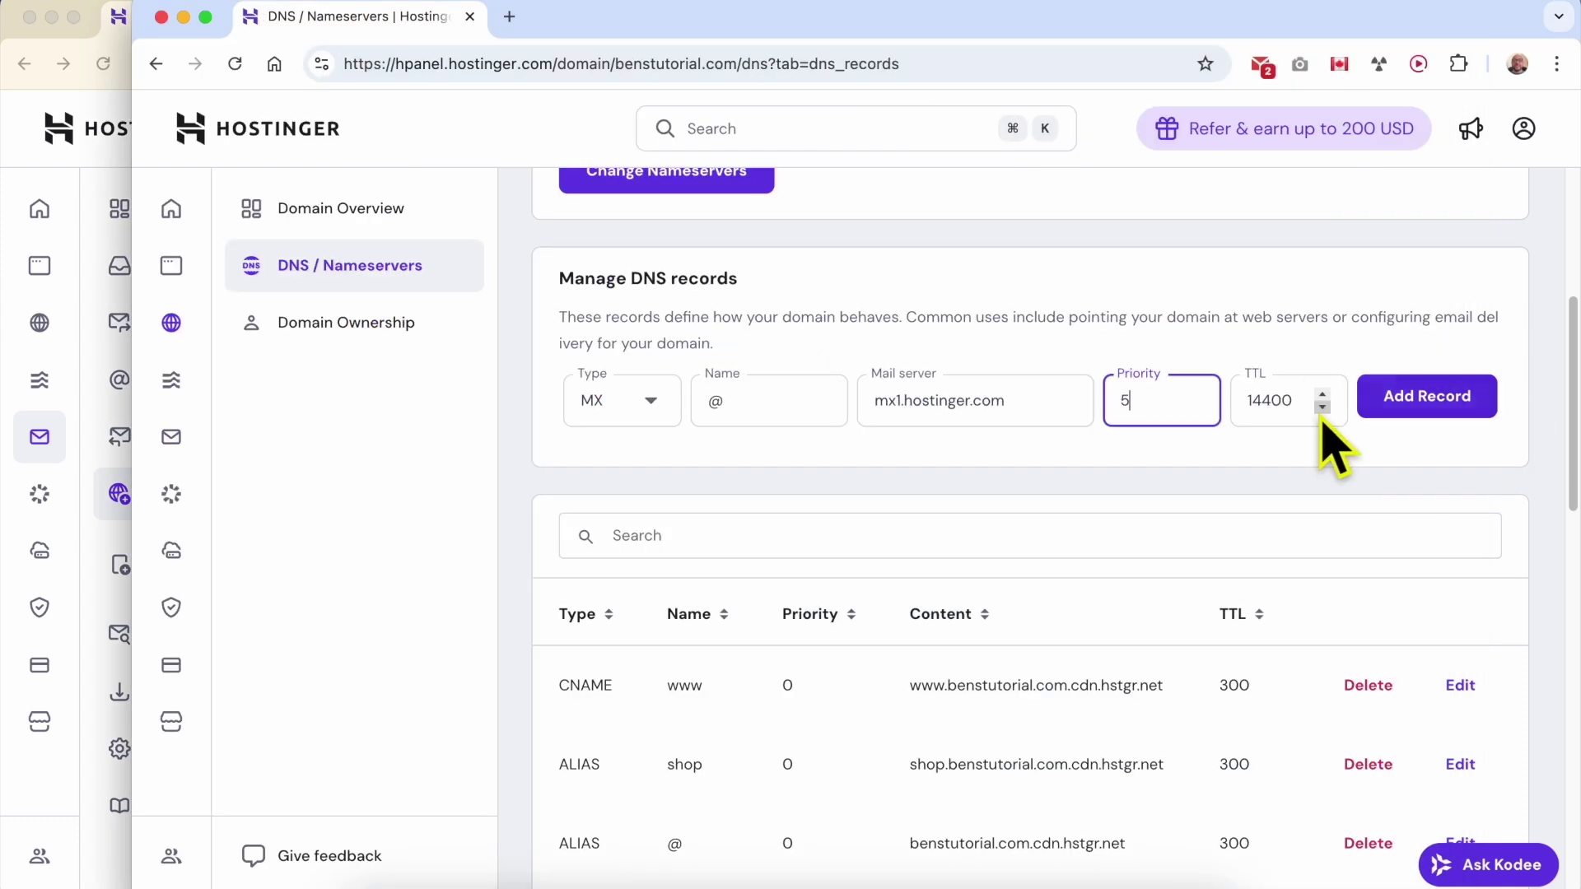
{"action": "left_click", "coordinate": [1443, 401]}
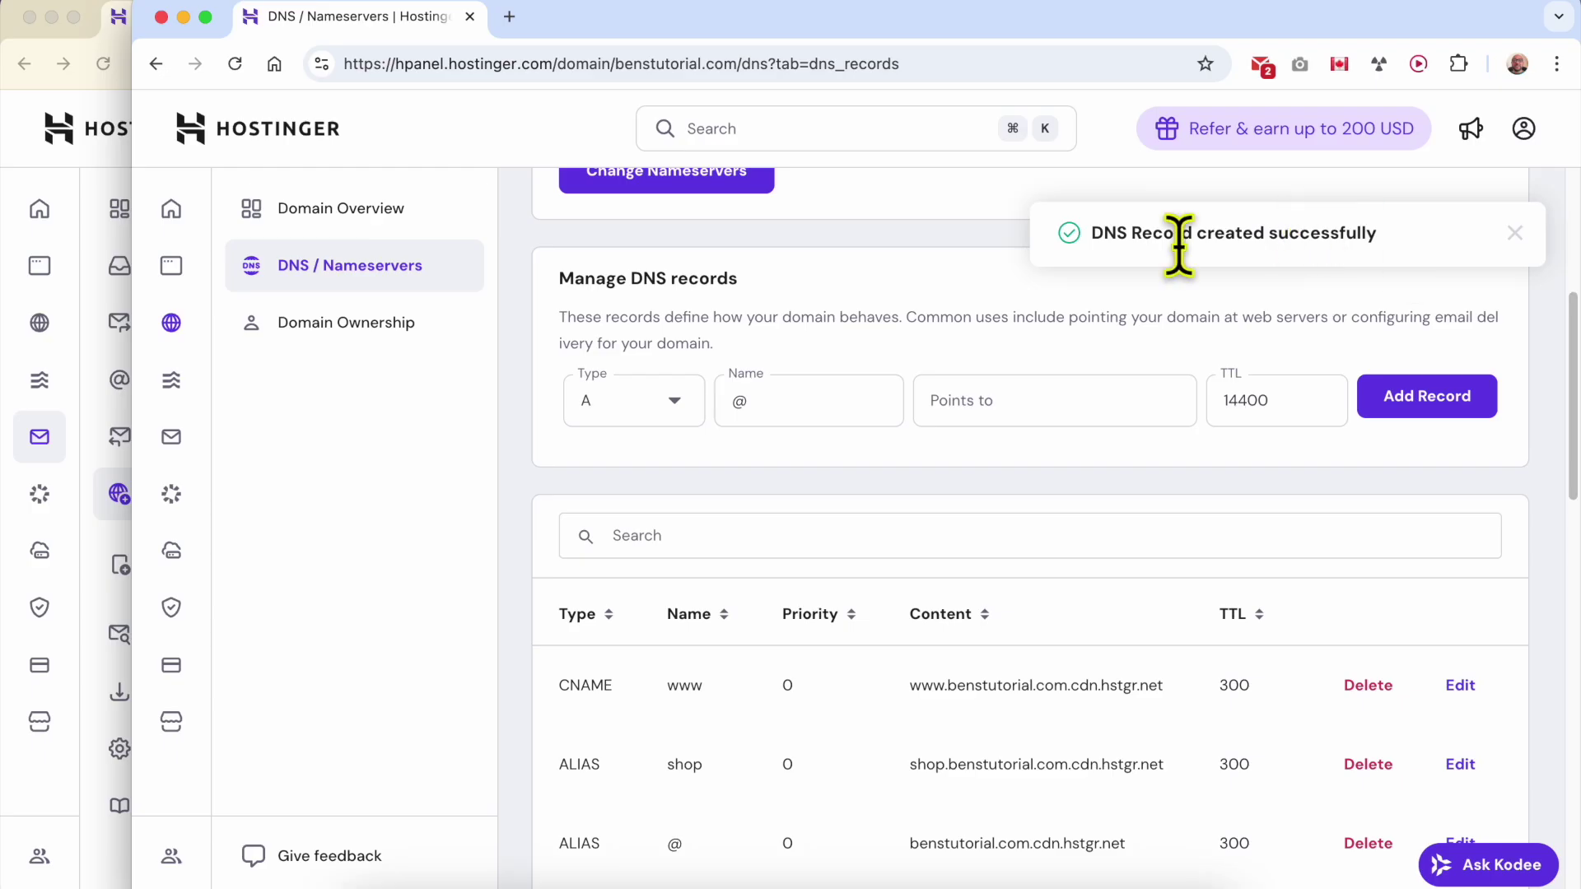
{"action": "left_click", "coordinate": [117, 497]}
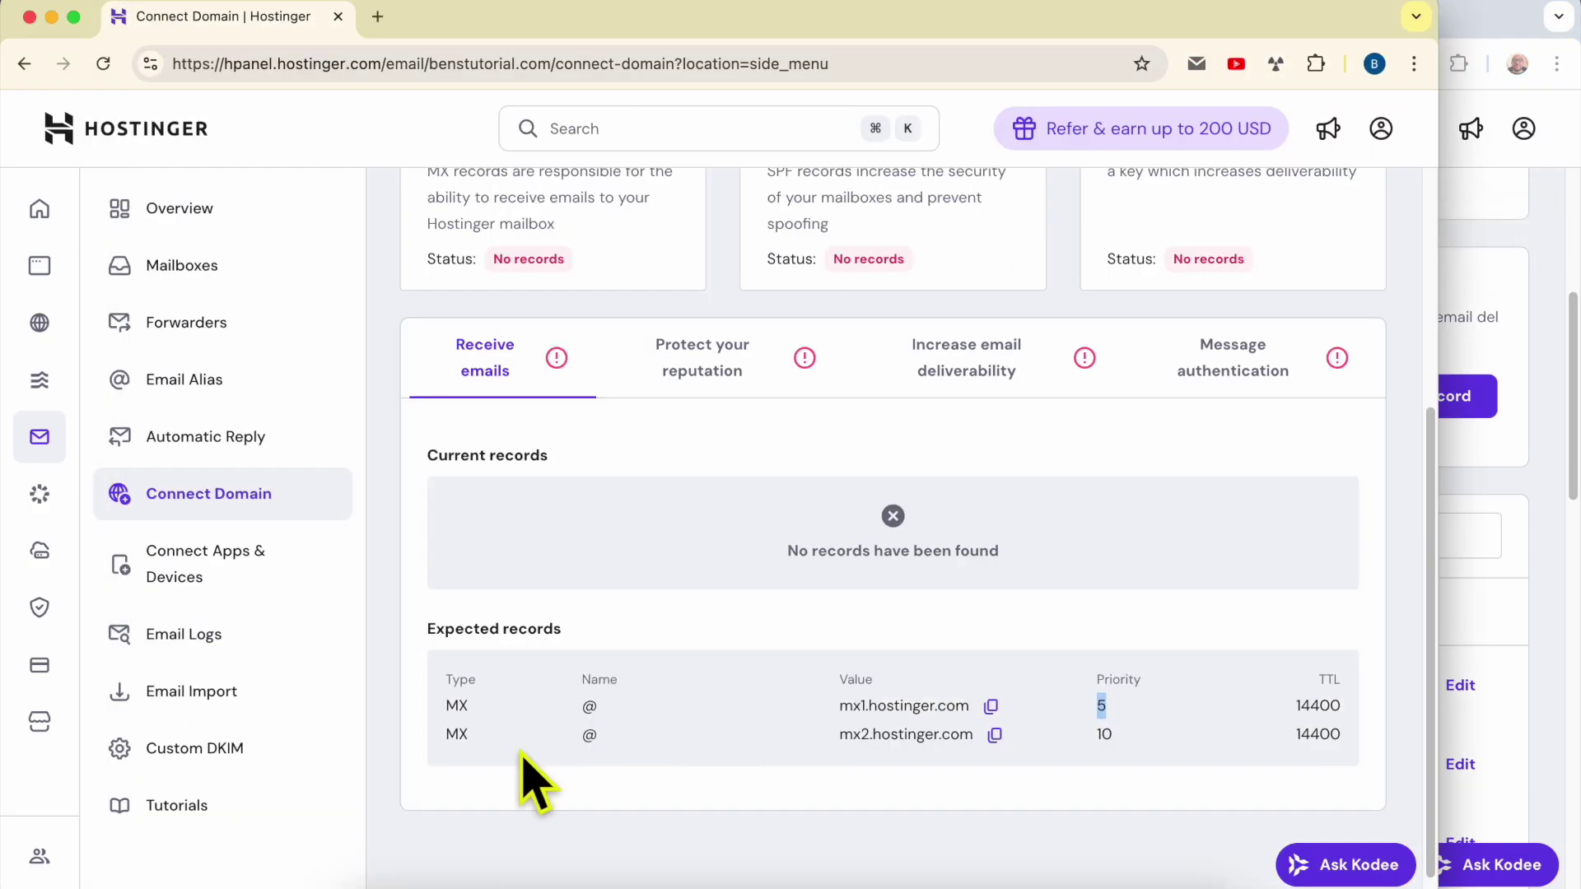
- Add a second MX record pointing to mx2.hostinger.com with priority 10
{"action": "left_click", "coordinate": [993, 735]}
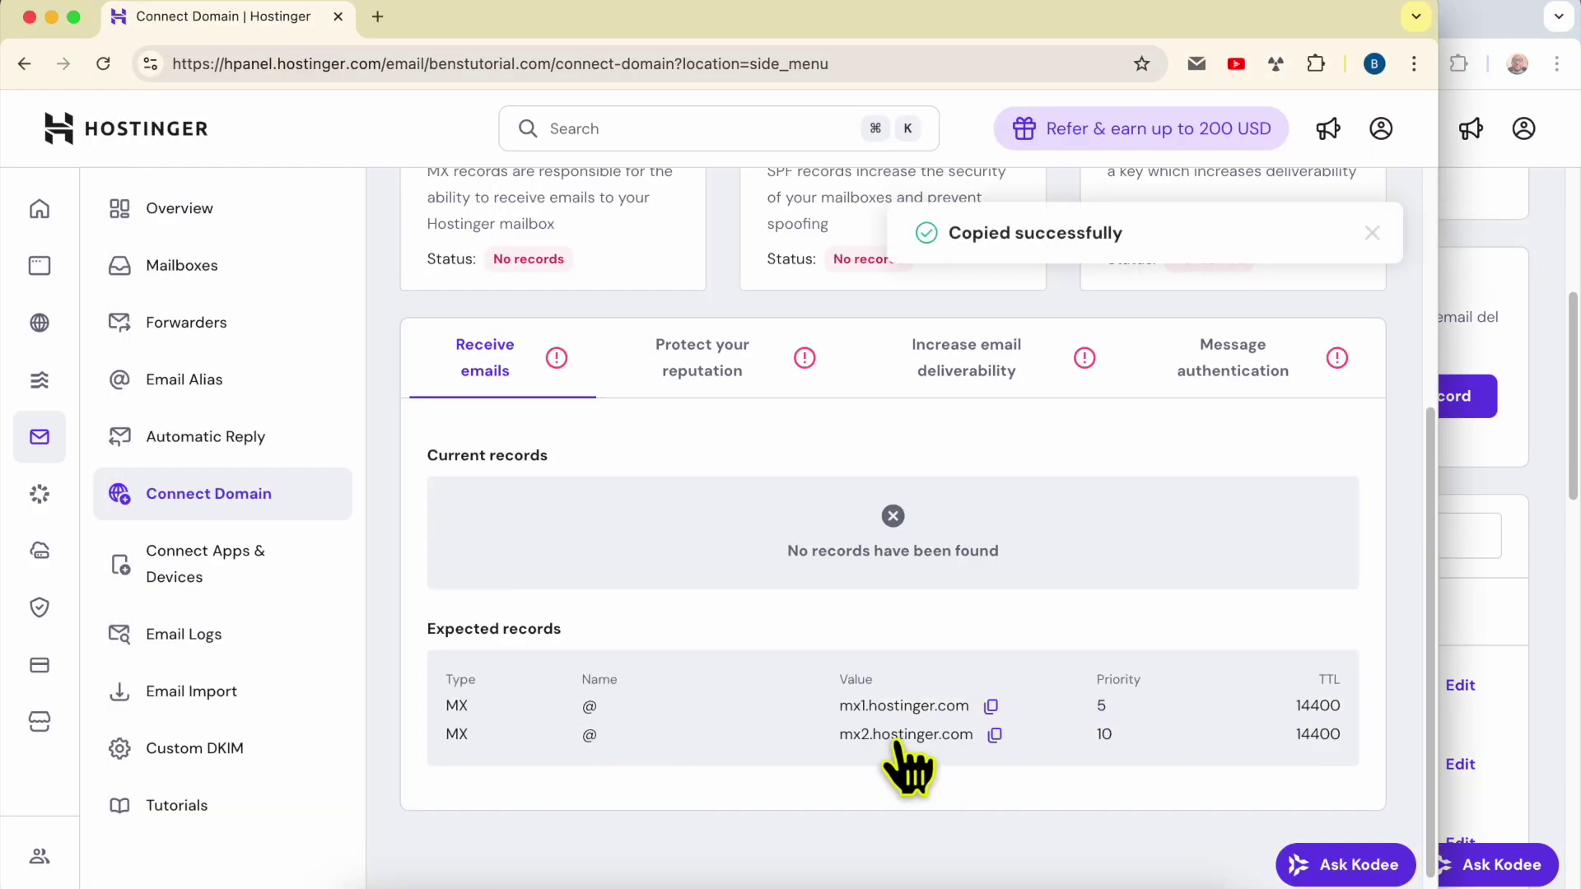
{"action": "left_click", "coordinate": [1506, 498]}
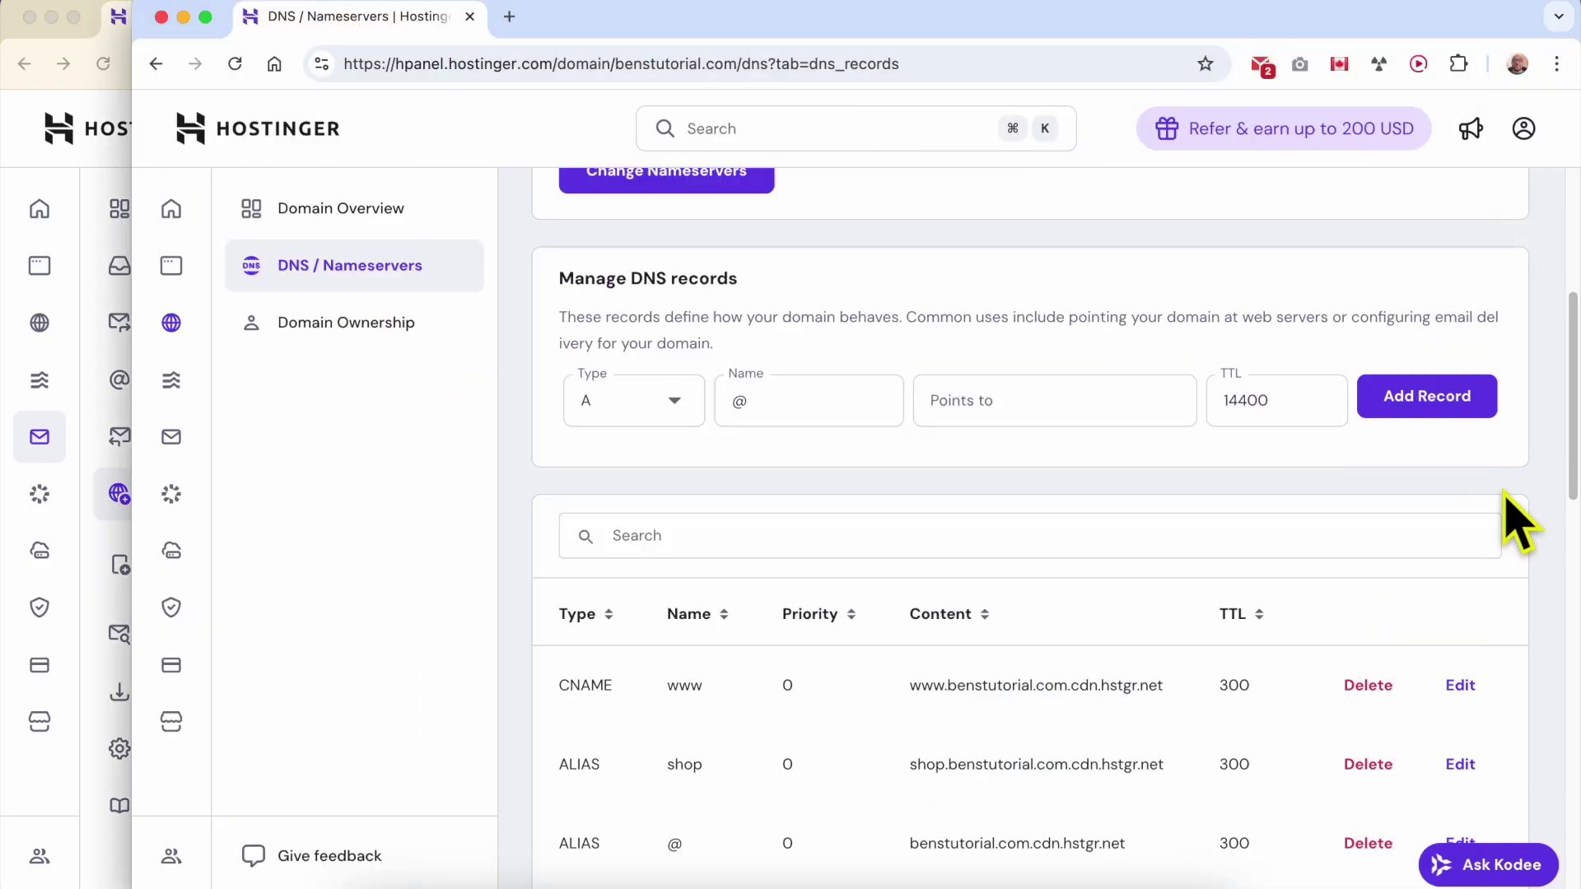
{"action": "left_click", "coordinate": [665, 418]}
{"action": "left_click", "coordinate": [651, 532]}
{"action": "left_click", "coordinate": [950, 399]}
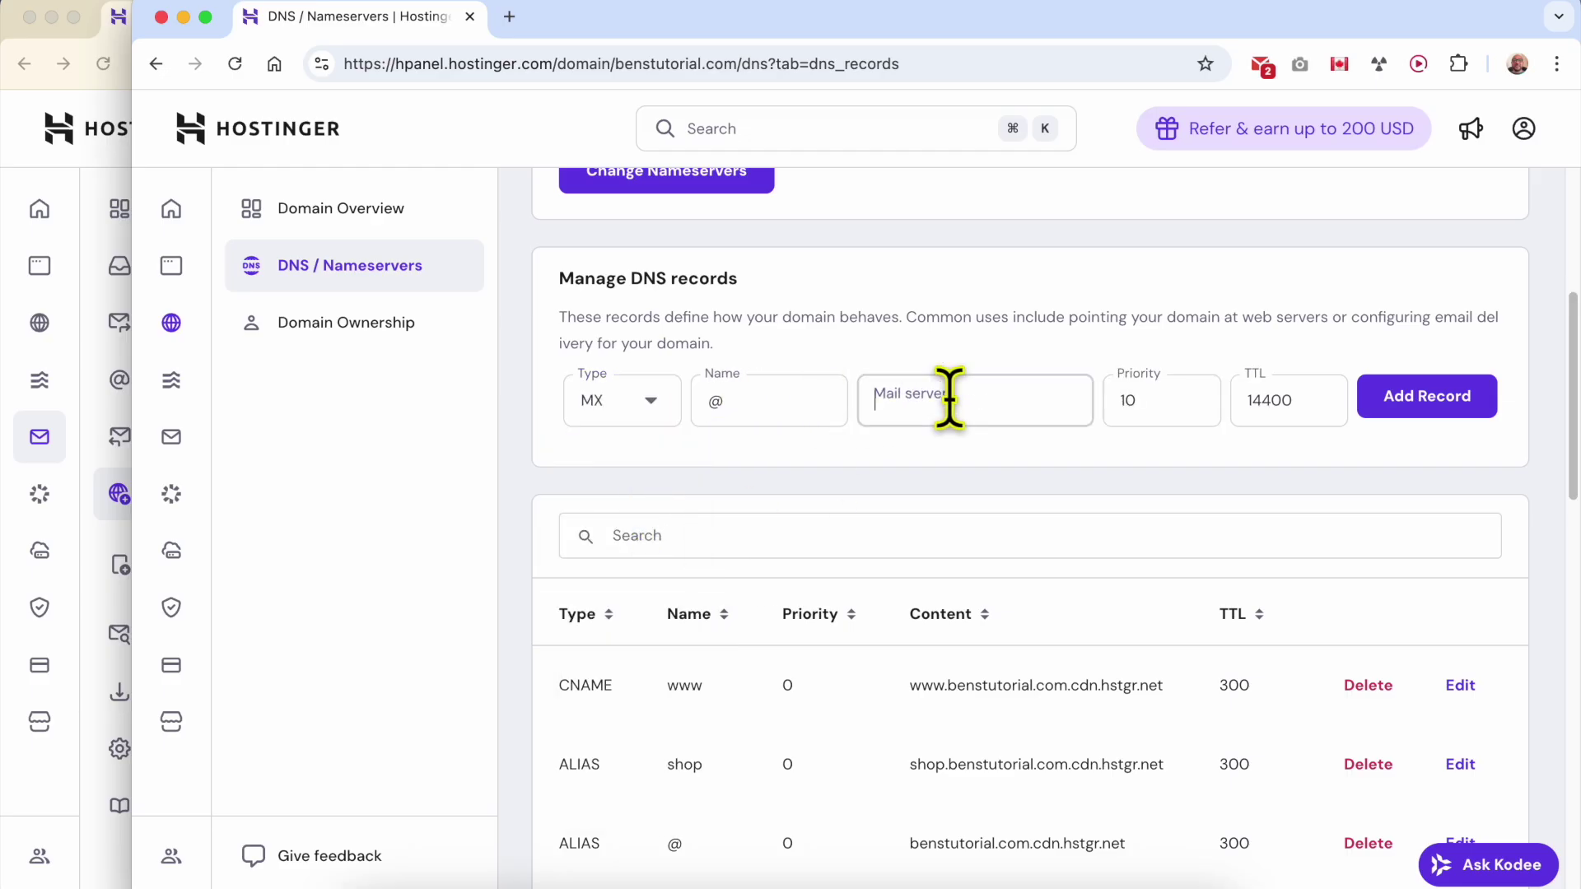
{"action": "type", "text": "mx2.hostinger.com"}
{"action": "key", "text": "Tab"}
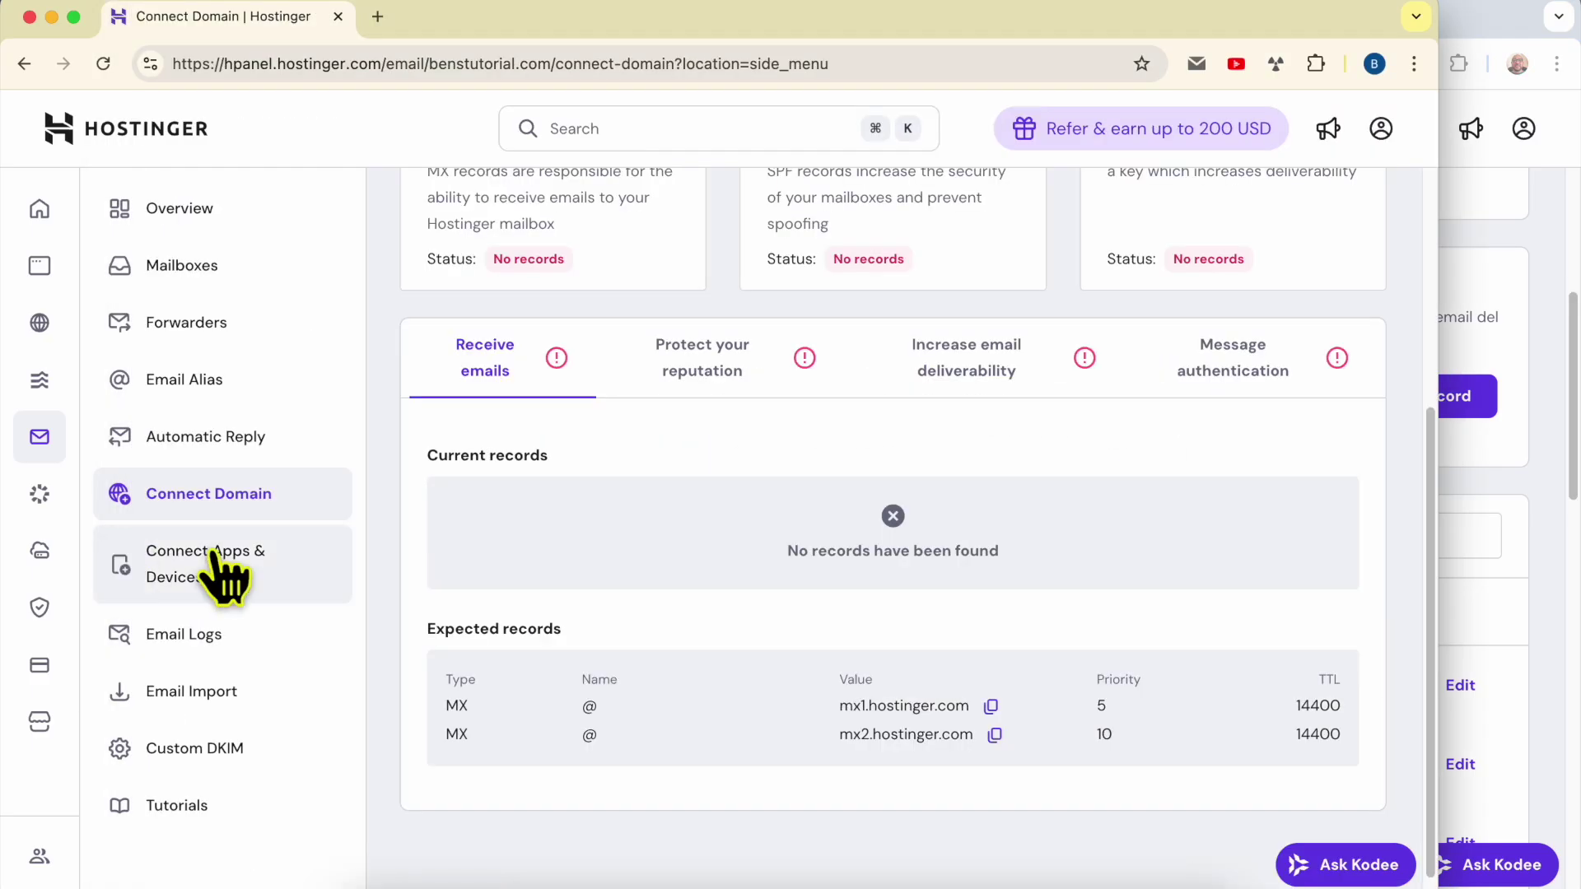
{"action": "left_click", "coordinate": [118, 531]}
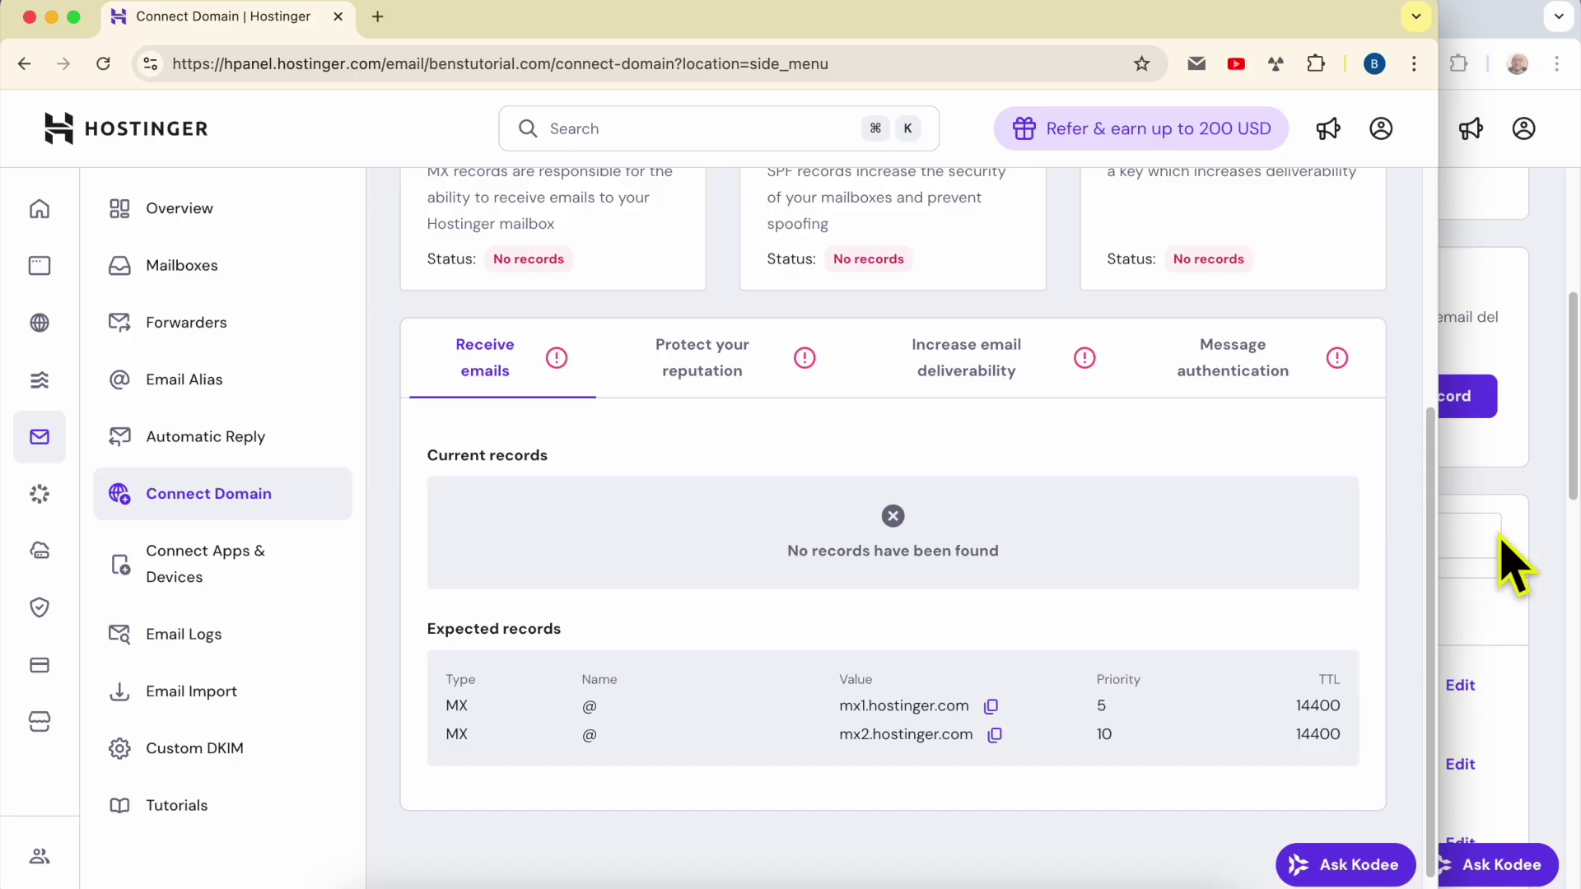
{"action": "left_click", "coordinate": [1513, 562]}
{"action": "left_click", "coordinate": [1485, 414]}
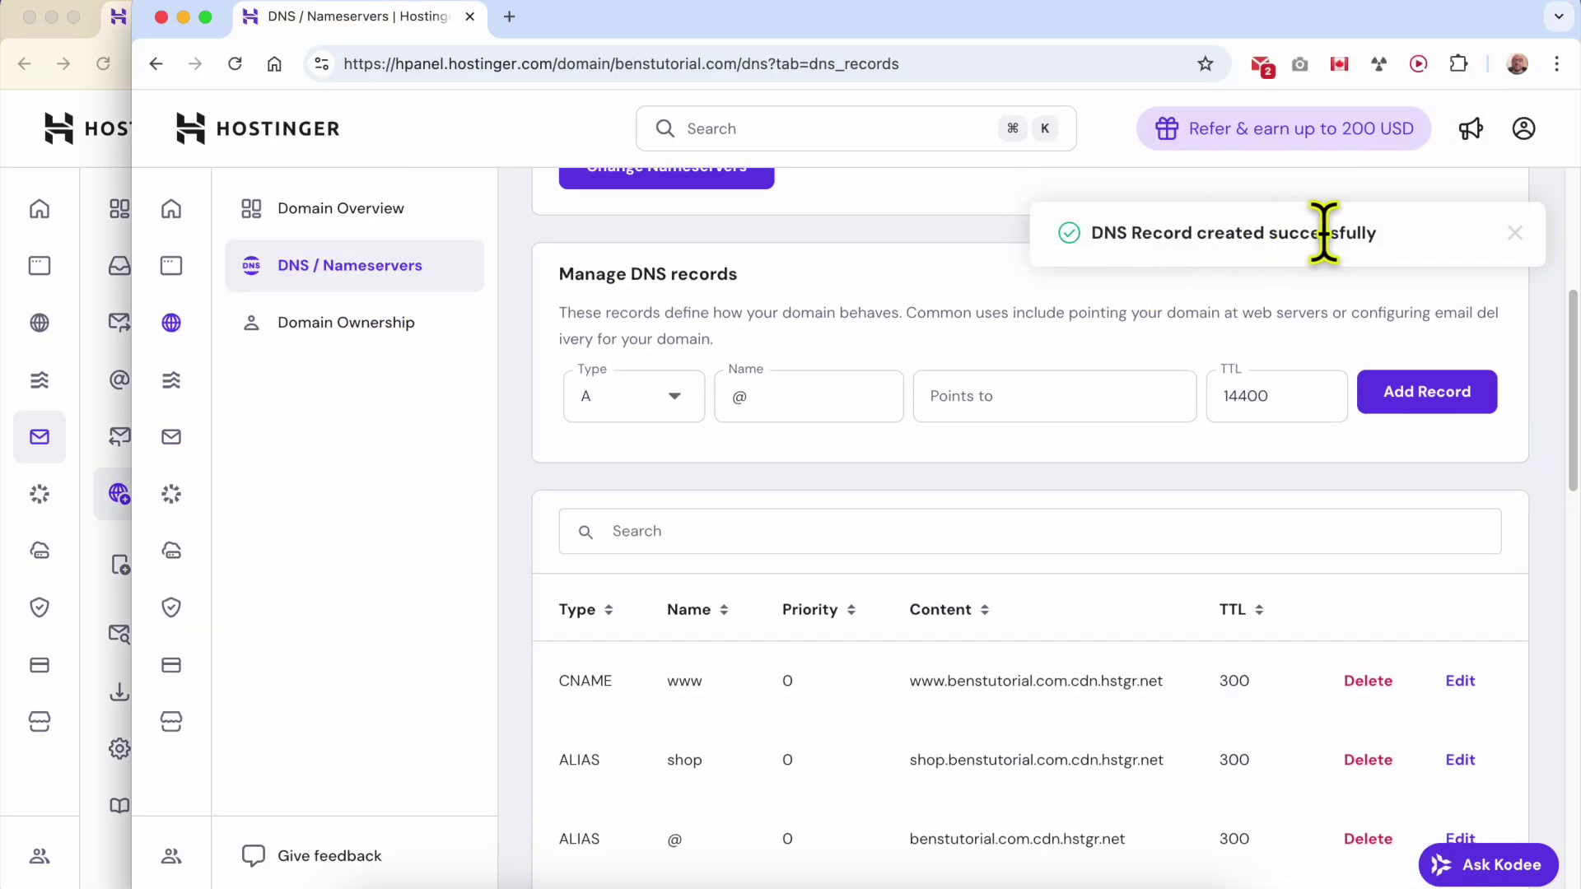
{"action": "scroll", "coordinate": [1075, 476], "scroll_direction": "down", "scroll_amount": 10}
{"action": "scroll", "coordinate": [980, 453], "scroll_direction": "down", "scroll_amount": 2}
{"action": "scroll", "coordinate": [988, 494], "scroll_direction": "down", "scroll_amount": 5}
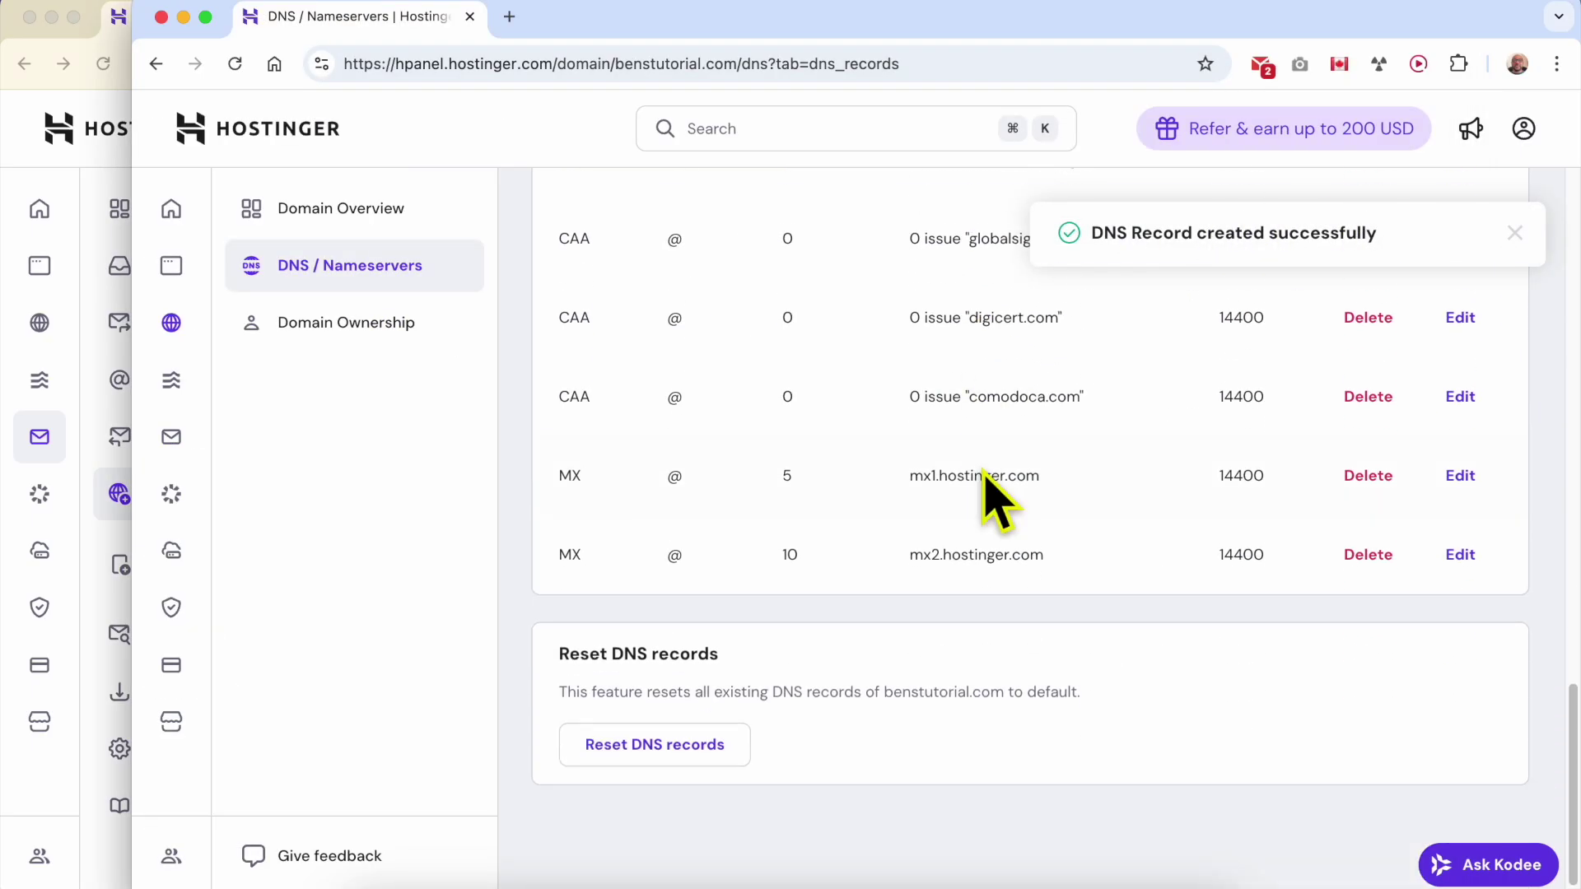
{"action": "scroll", "coordinate": [1093, 525], "scroll_direction": "down", "scroll_amount": 1}
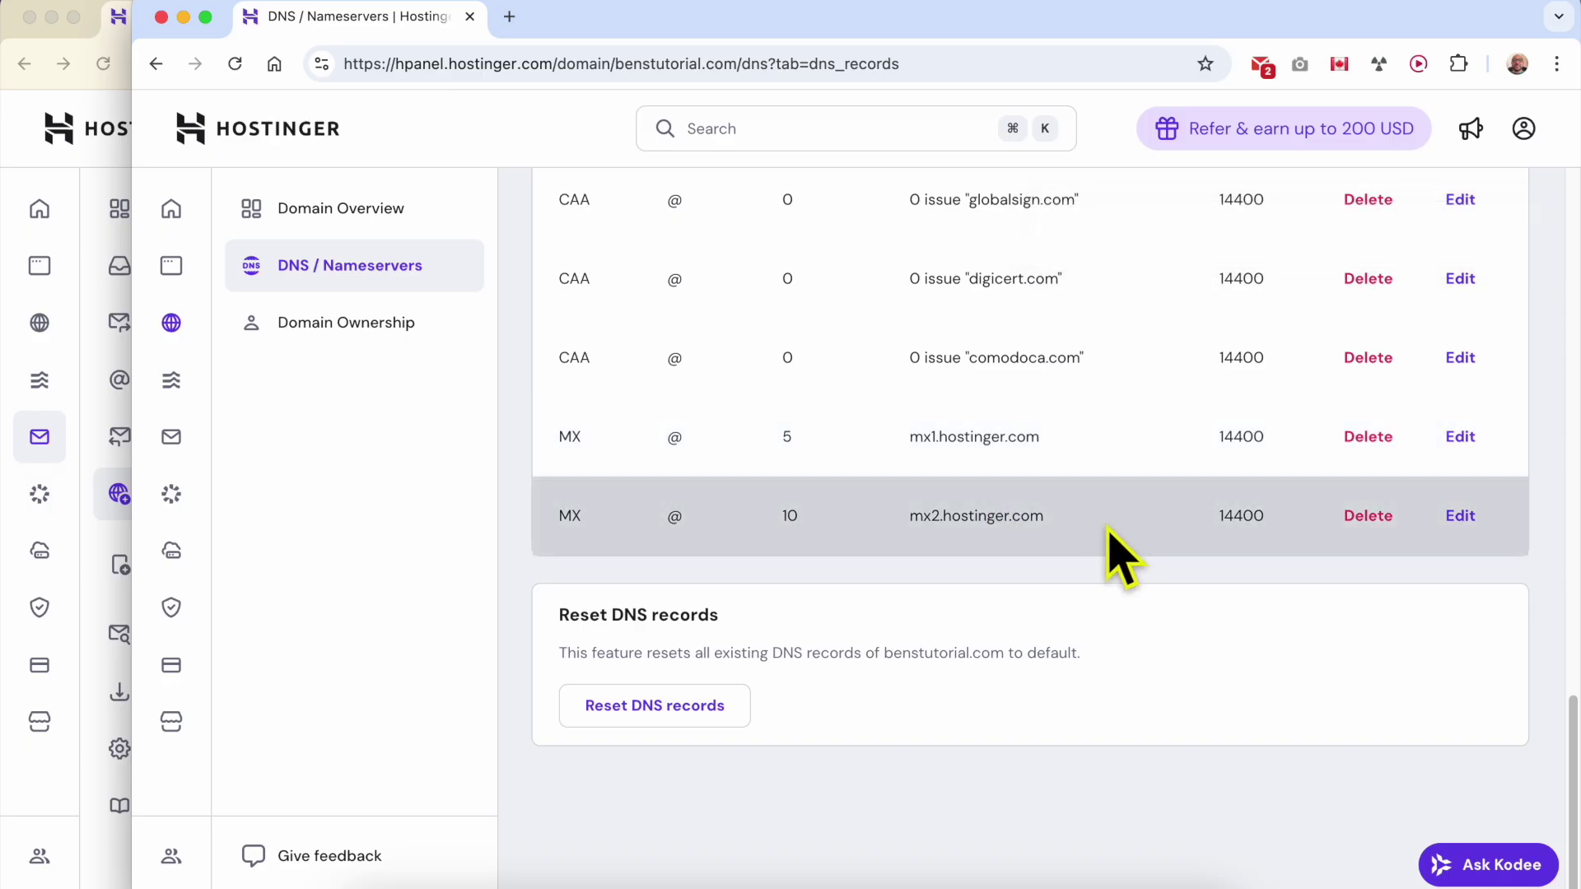
- Confirm both new MX record rows appear in the DNS records list
{"action": "left_click_drag", "start_coordinate": [1108, 533], "coordinate": [763, 522]}
{"action": "left_click_drag", "start_coordinate": [1525, 548], "coordinate": [540, 442]}
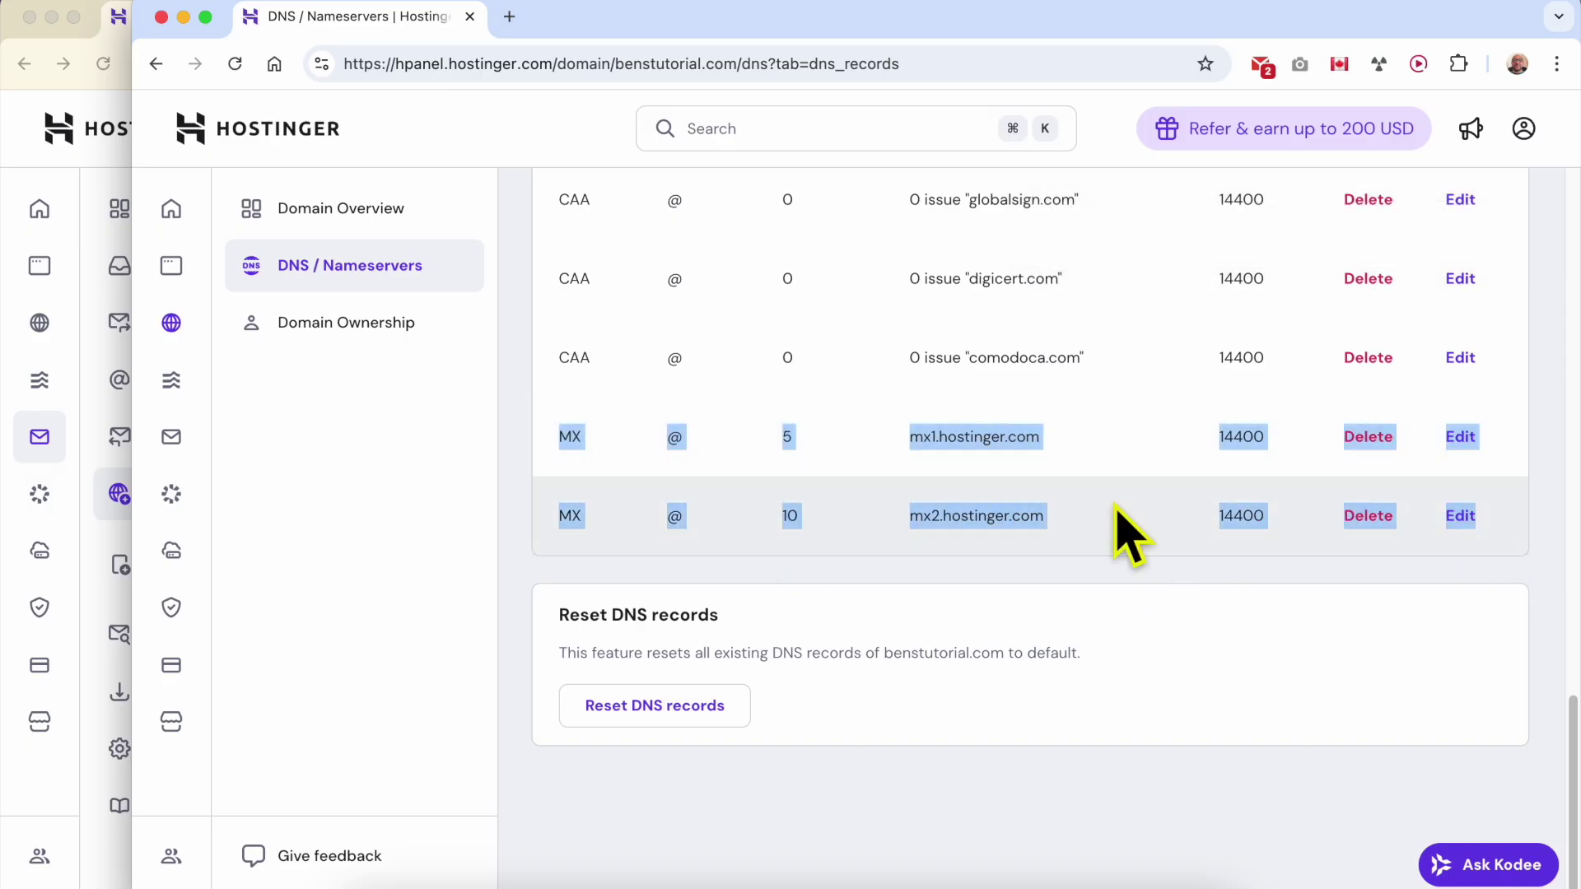
{"action": "left_click", "coordinate": [1123, 524]}
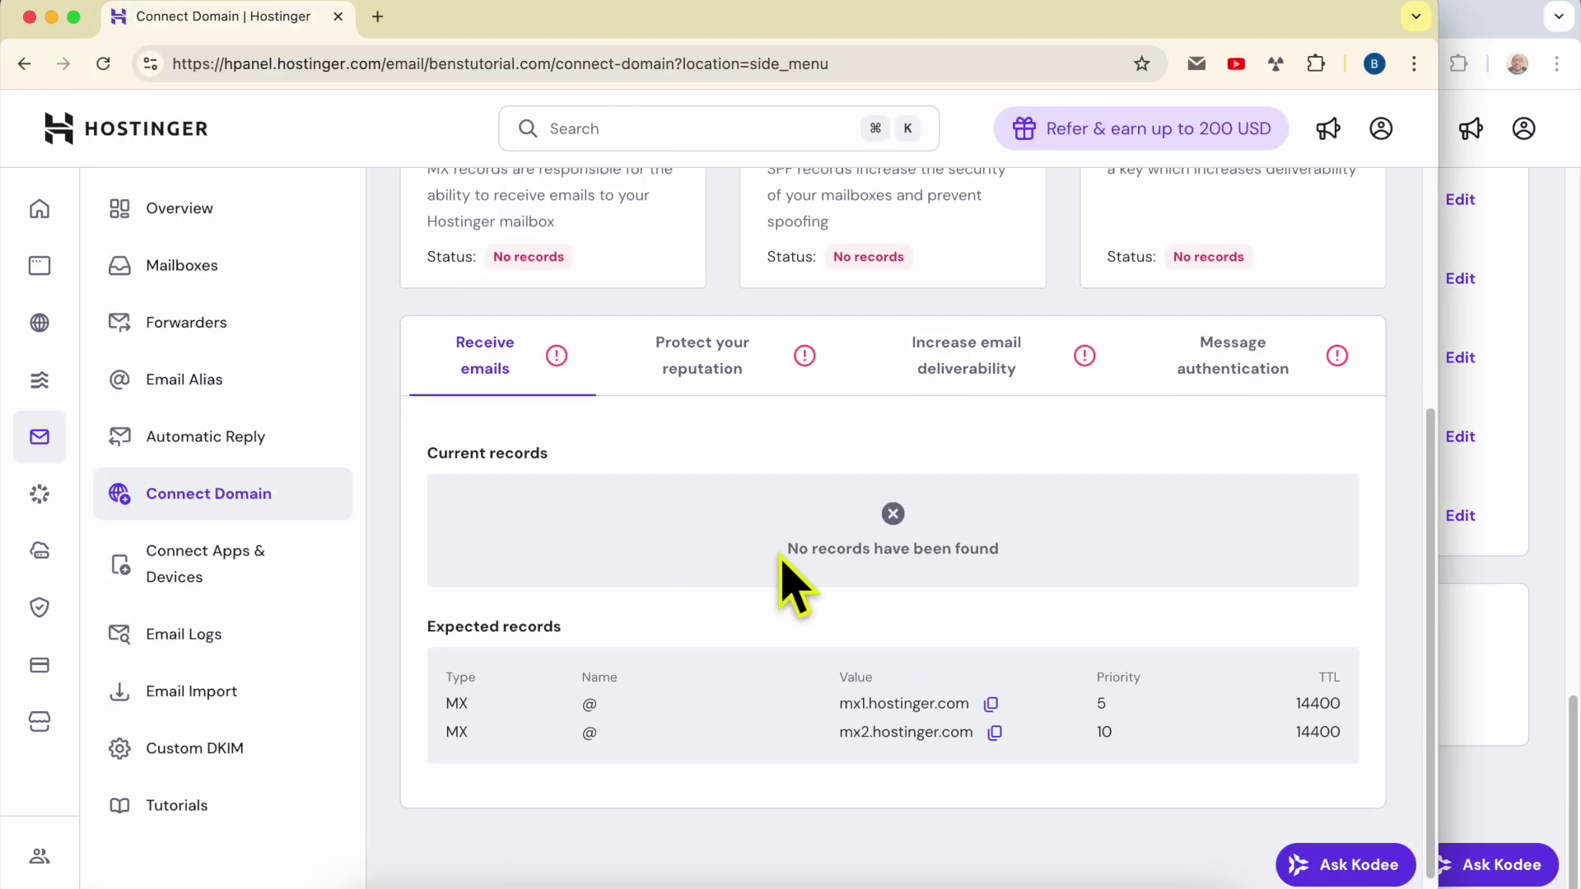
{"action": "scroll", "coordinate": [777, 582], "scroll_direction": "down", "scroll_amount": 1}
{"action": "scroll", "coordinate": [777, 582], "scroll_direction": "up", "scroll_amount": 1}
{"action": "scroll", "coordinate": [777, 582], "scroll_direction": "up", "scroll_amount": 5}
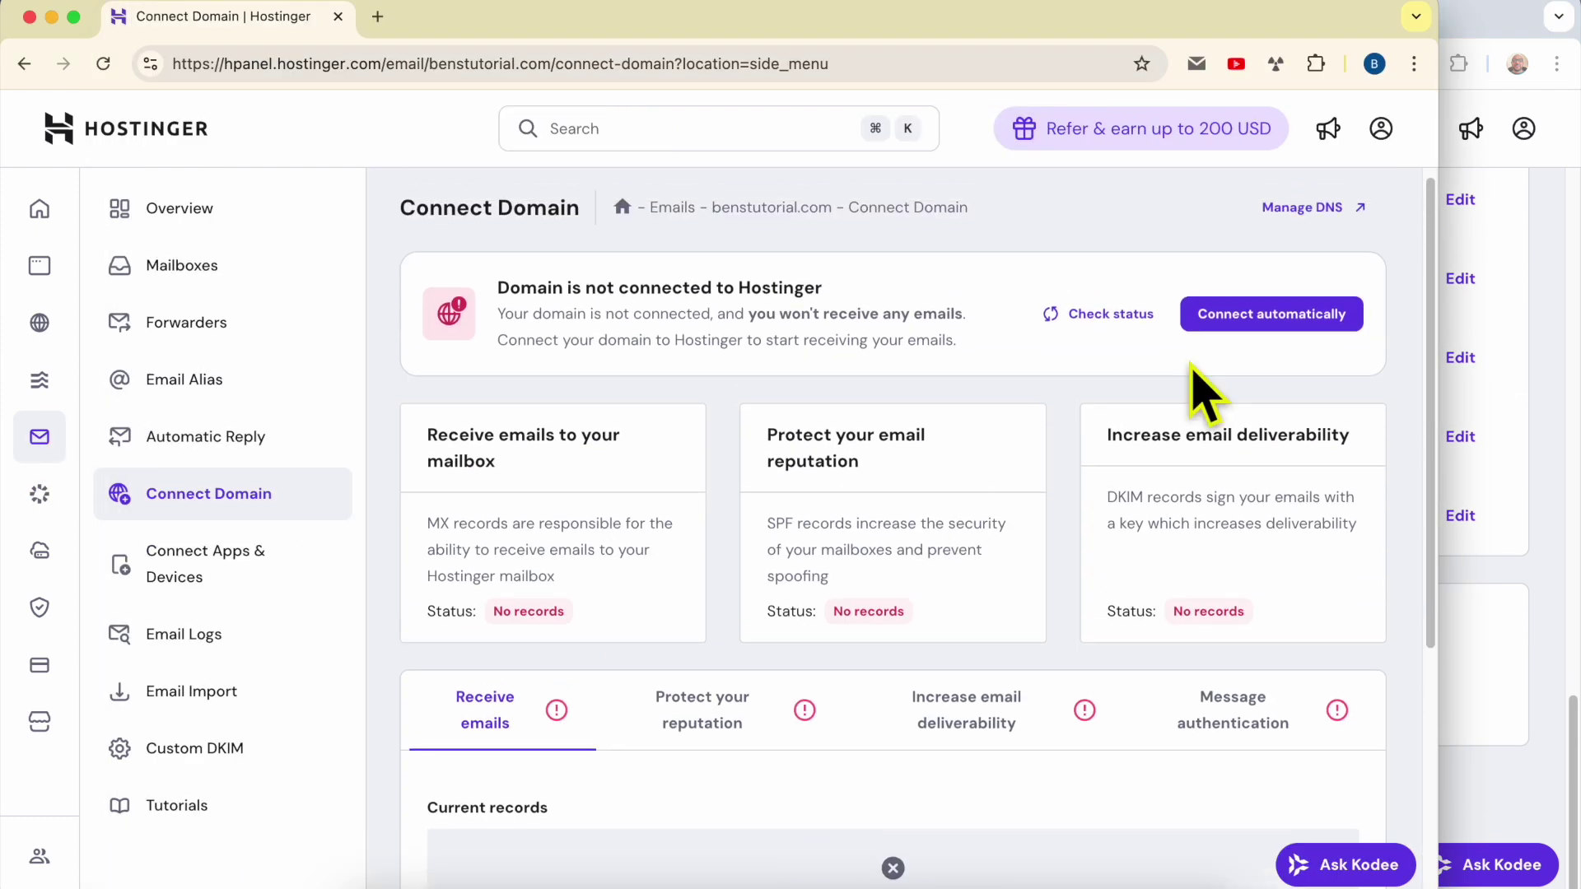
- Recheck status so Receive emails to your mailbox shows Connected with both MX records current
{"action": "left_click", "coordinate": [1122, 323]}
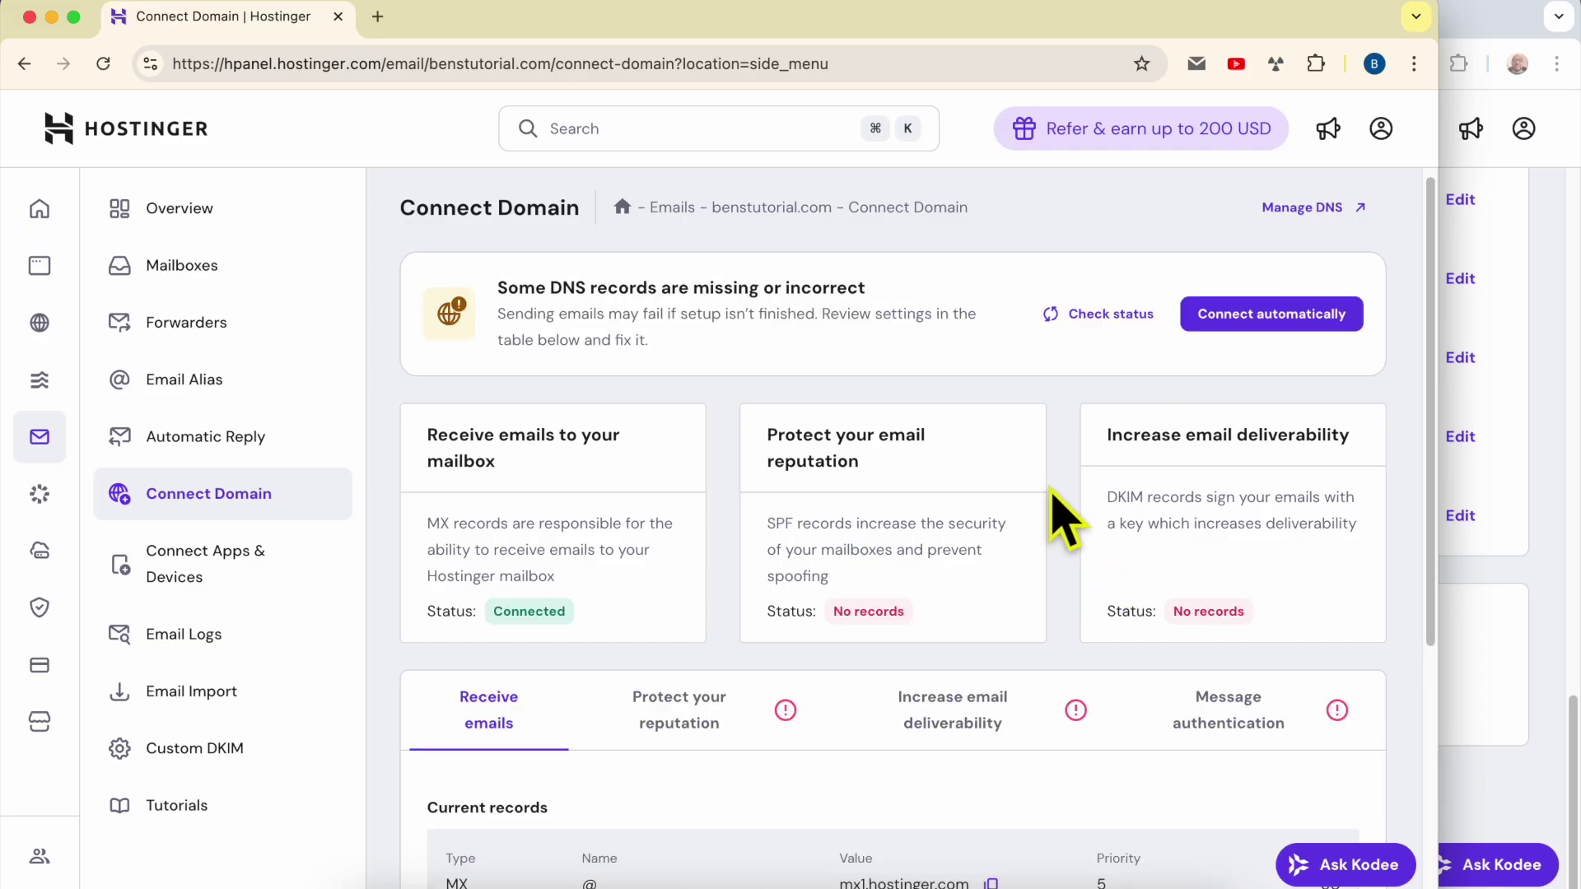
{"action": "scroll", "coordinate": [1027, 492], "scroll_direction": "down", "scroll_amount": 1}
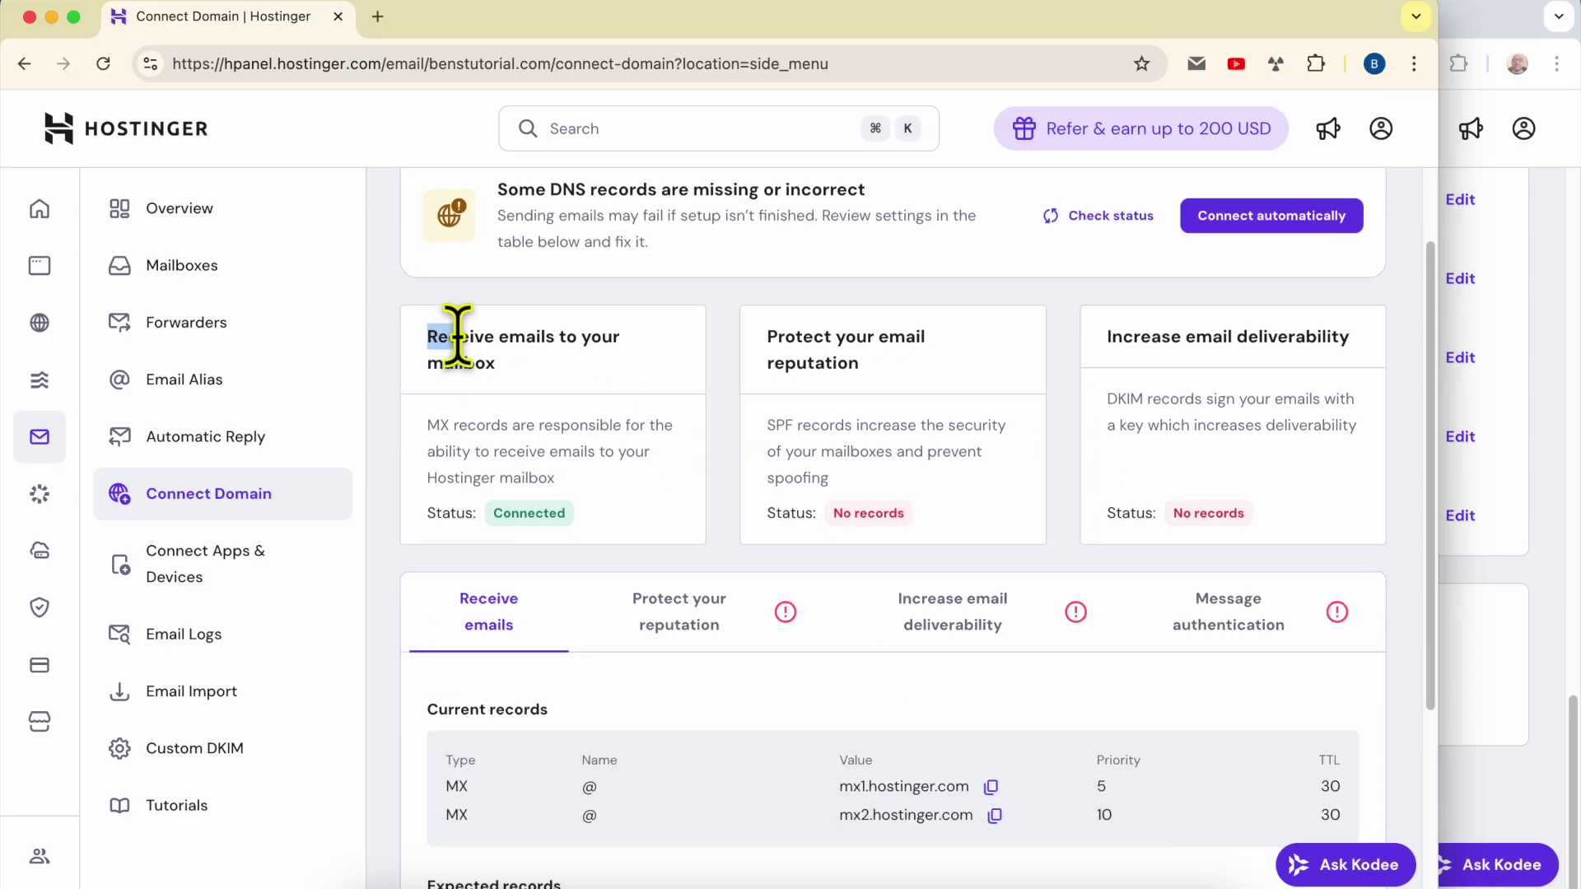
{"action": "left_click_drag", "start_coordinate": [457, 334], "coordinate": [543, 393]}
{"action": "left_click", "coordinate": [584, 393]}
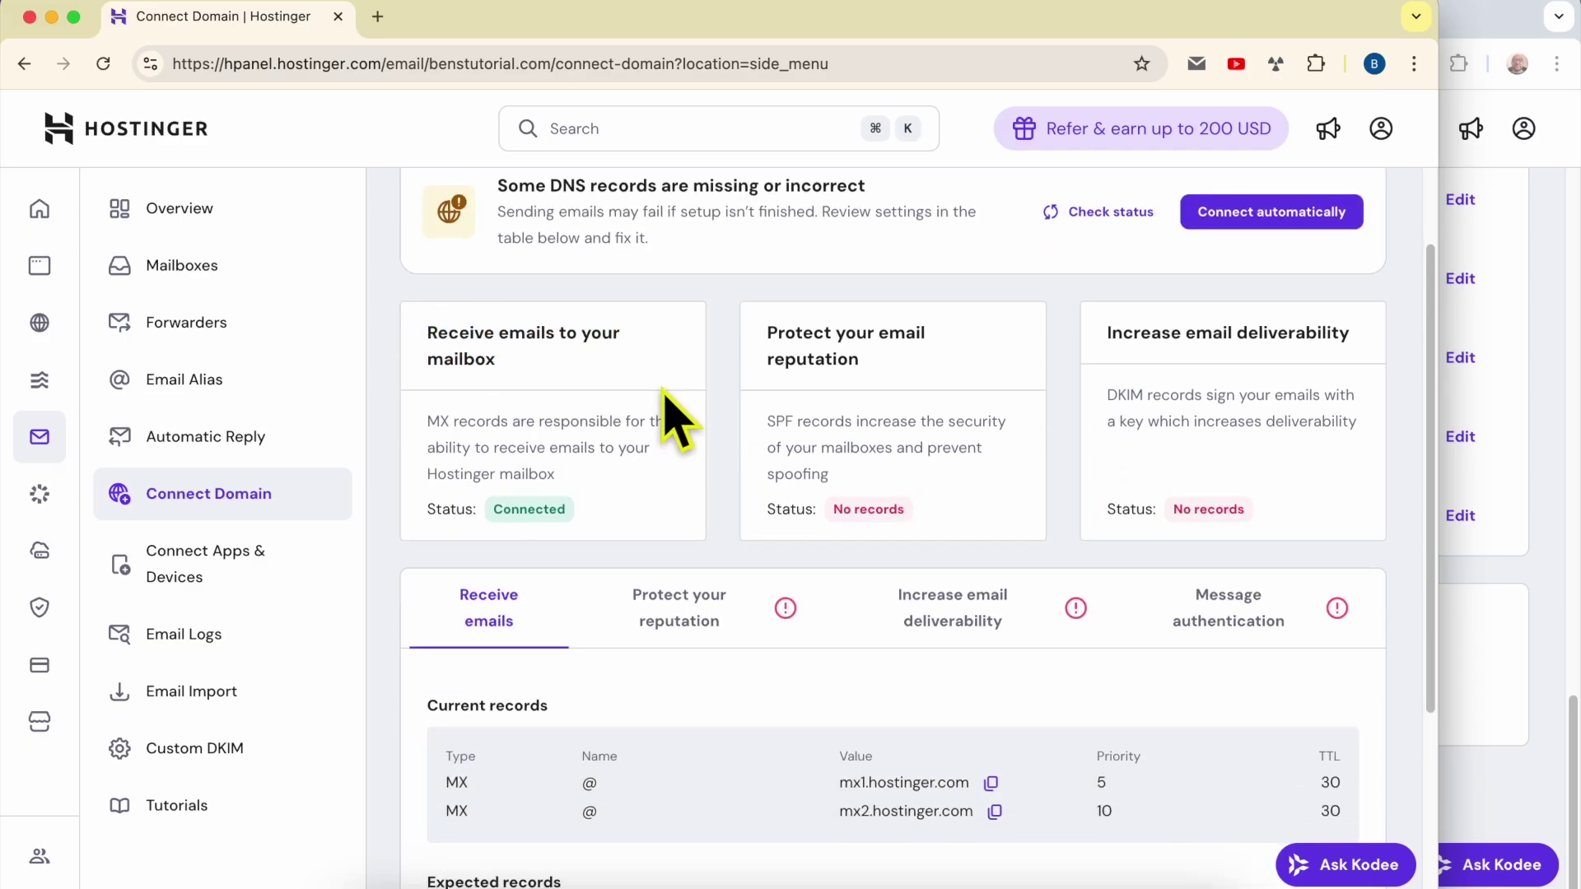
{"action": "scroll", "coordinate": [670, 420], "scroll_direction": "down", "scroll_amount": 2}
{"action": "left_click_drag", "start_coordinate": [433, 420], "coordinate": [477, 528]}
{"action": "left_click", "coordinate": [473, 593]}
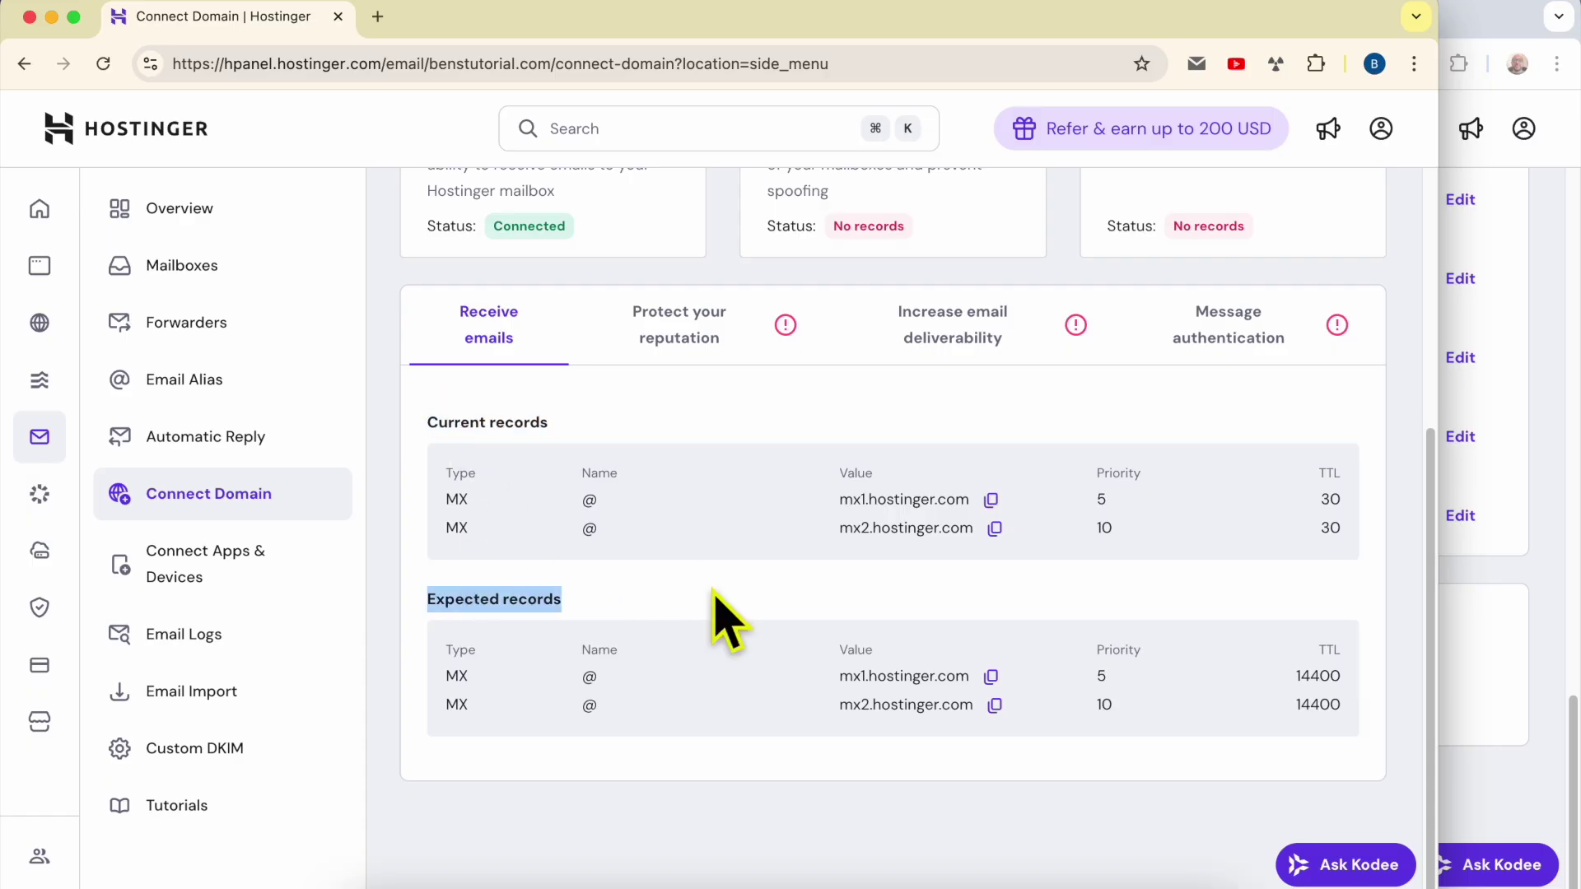
{"action": "scroll", "coordinate": [723, 623], "scroll_direction": "up", "scroll_amount": 3}
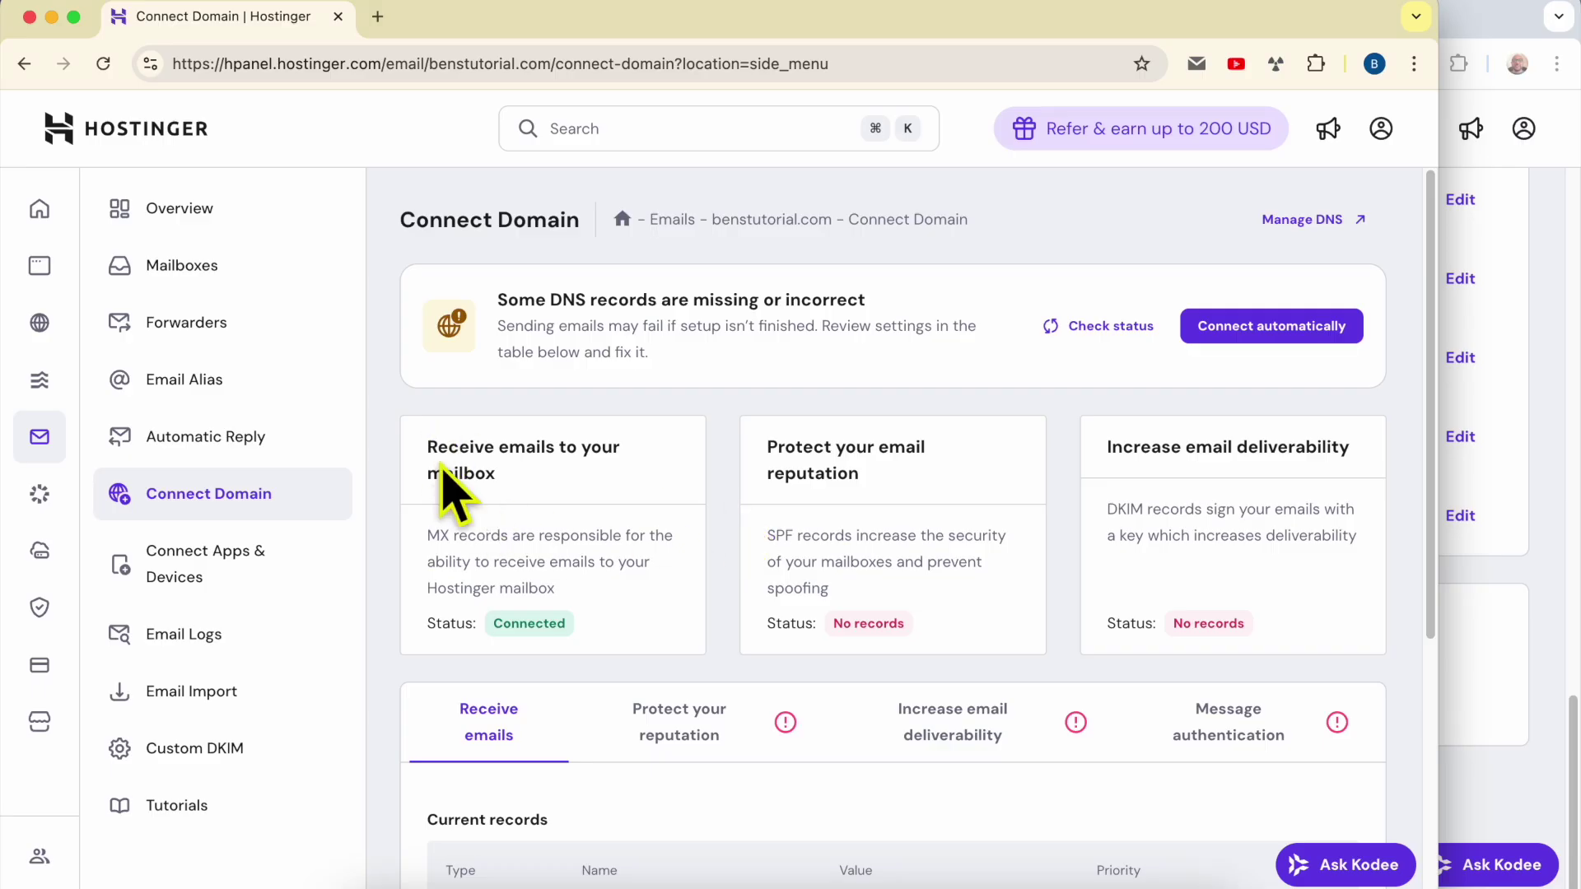
{"action": "left_click_drag", "start_coordinate": [432, 447], "coordinate": [522, 494]}
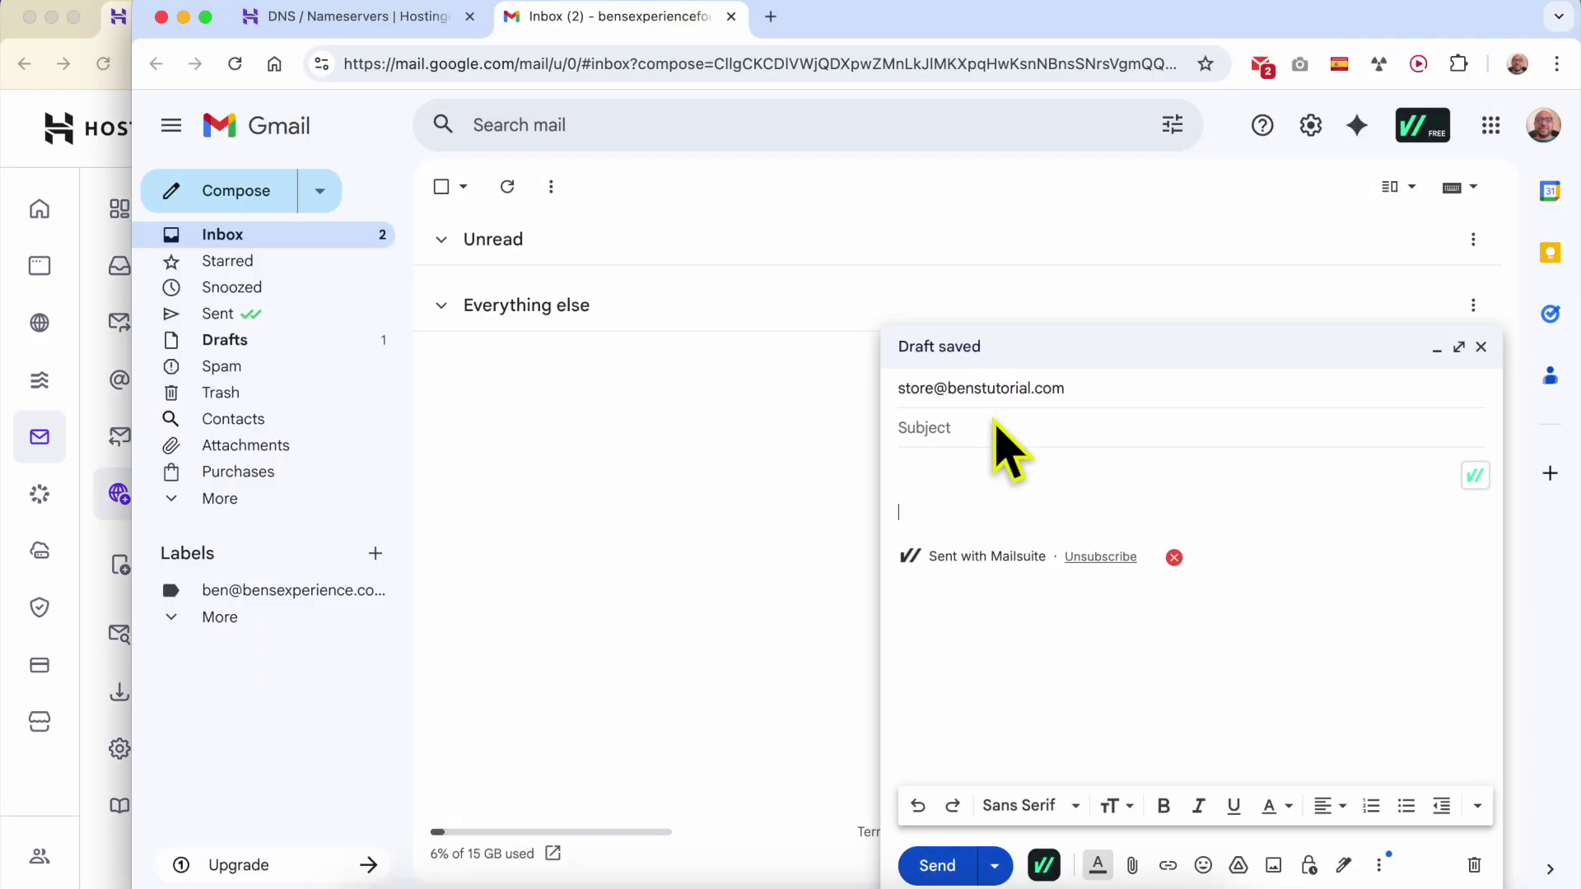
- Address the test draft to the store mailbox with a DNS-update subject copied into the body, then a 'hello' body
{"action": "left_click", "coordinate": [1044, 394]}
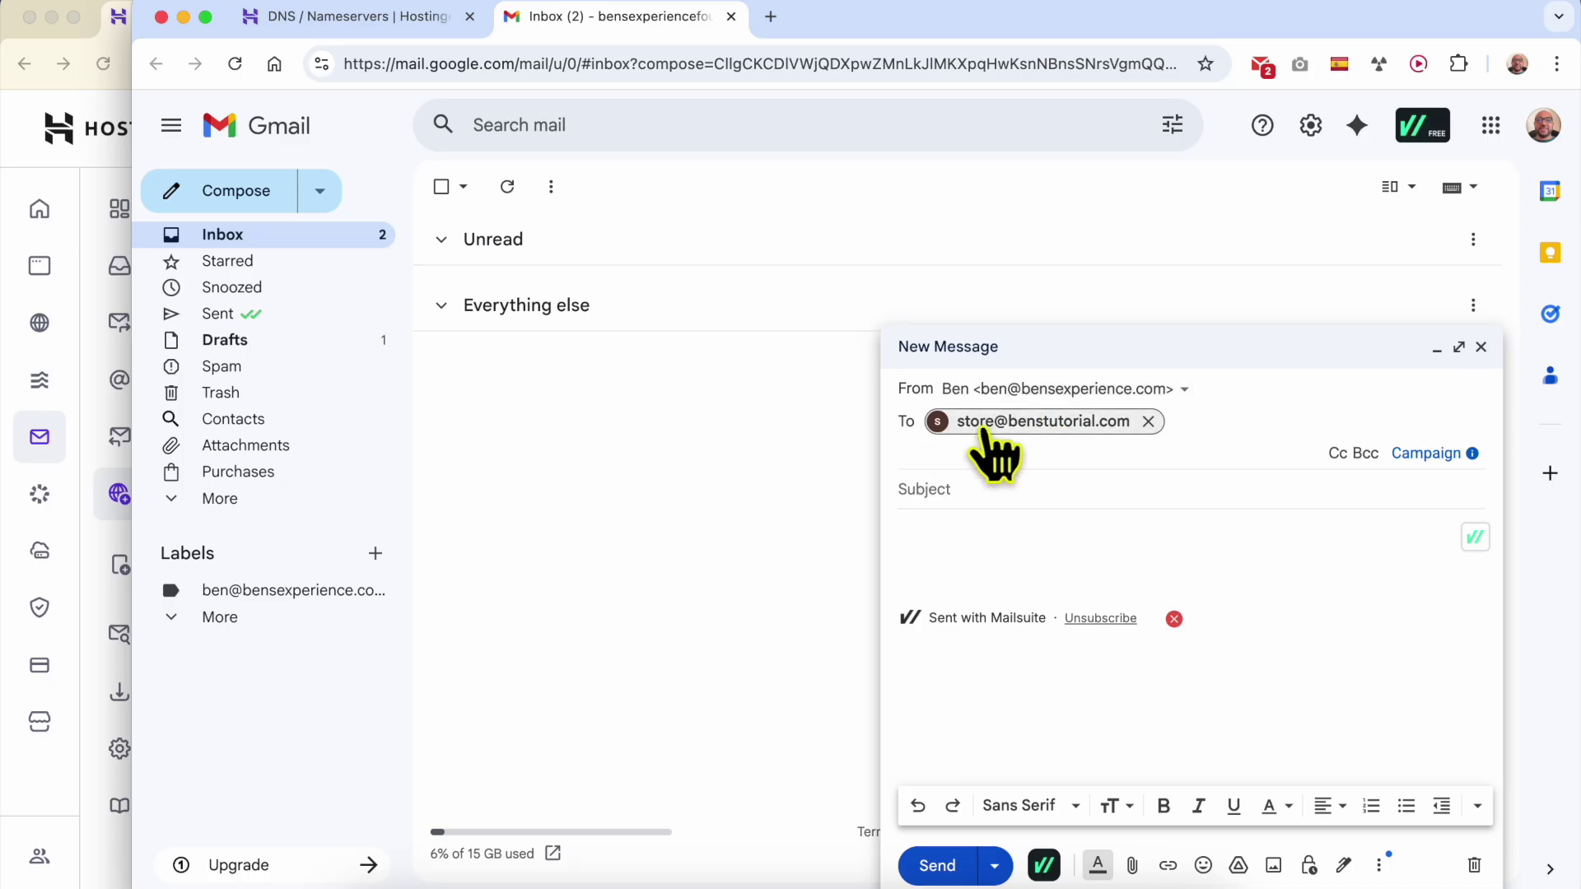
{"action": "mouse_move", "coordinate": [1042, 420]}
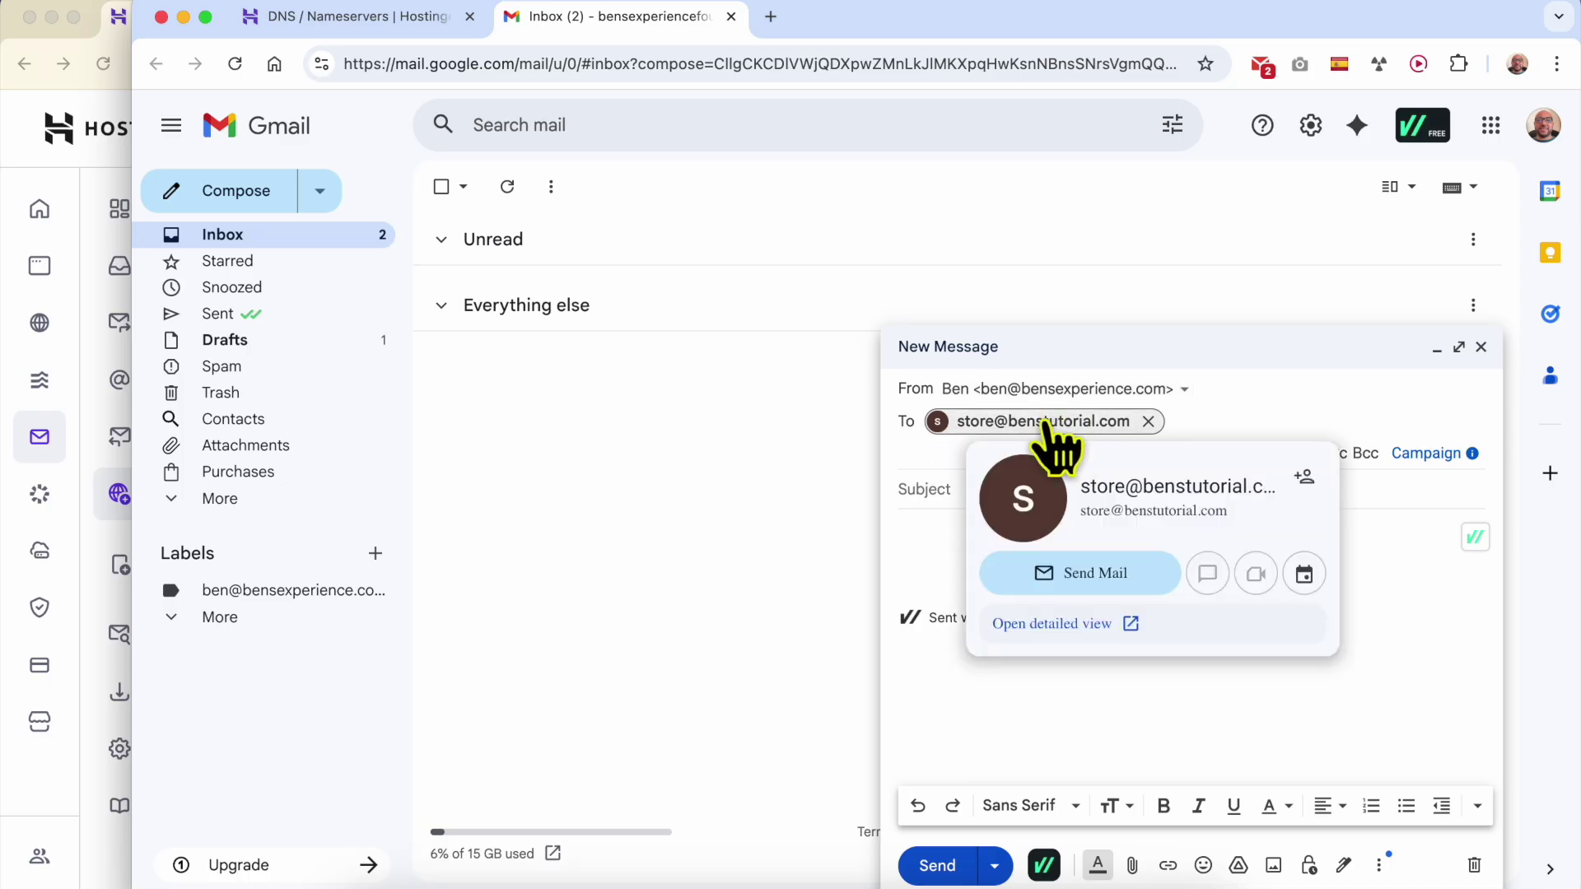
{"action": "left_click", "coordinate": [924, 485]}
{"action": "type", "text": "you should receive this email after DNS update"}
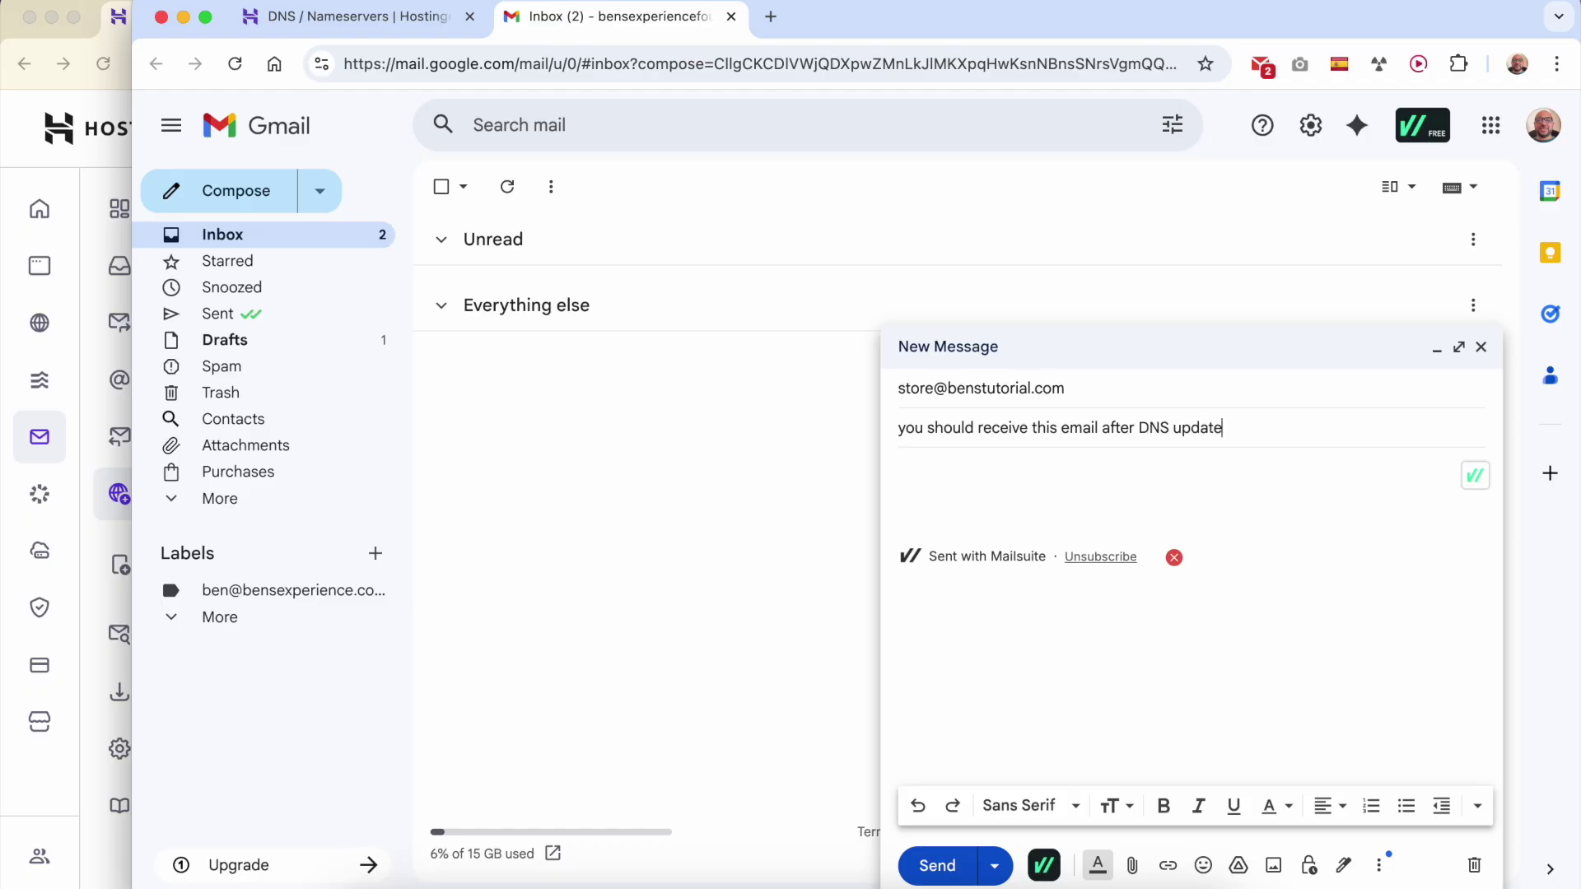
{"action": "key", "text": "super+a"}
{"action": "key", "text": "super+c"}
{"action": "left_click", "coordinate": [939, 469]}
{"action": "key", "text": "super+v"}
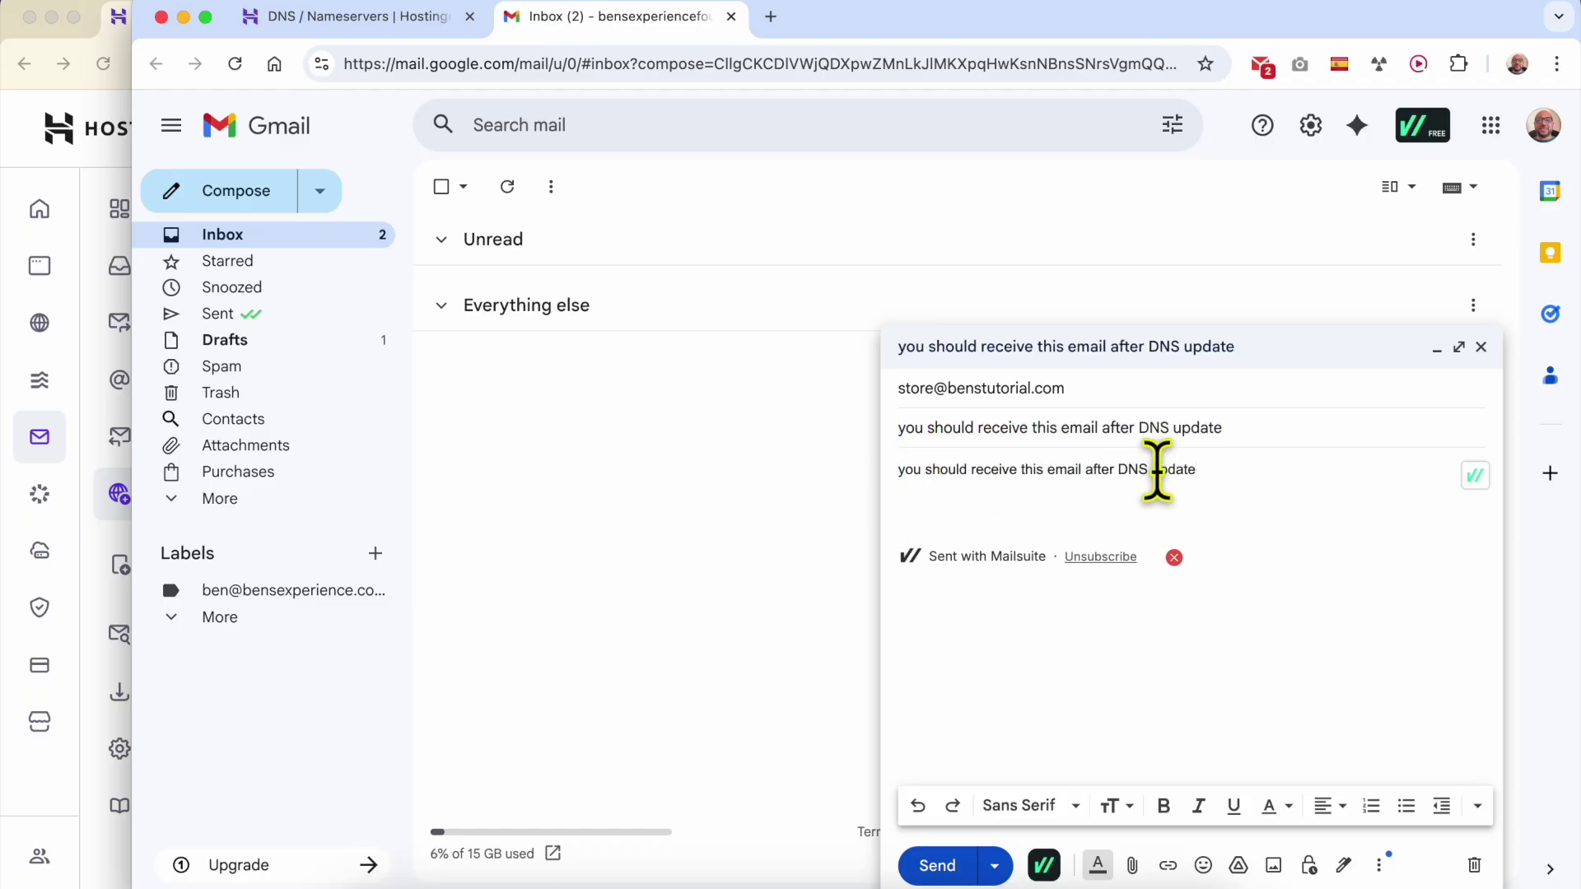
{"action": "double_click", "coordinate": [1156, 470]}
{"action": "type", "text": "hostinger-web-hosting/"}
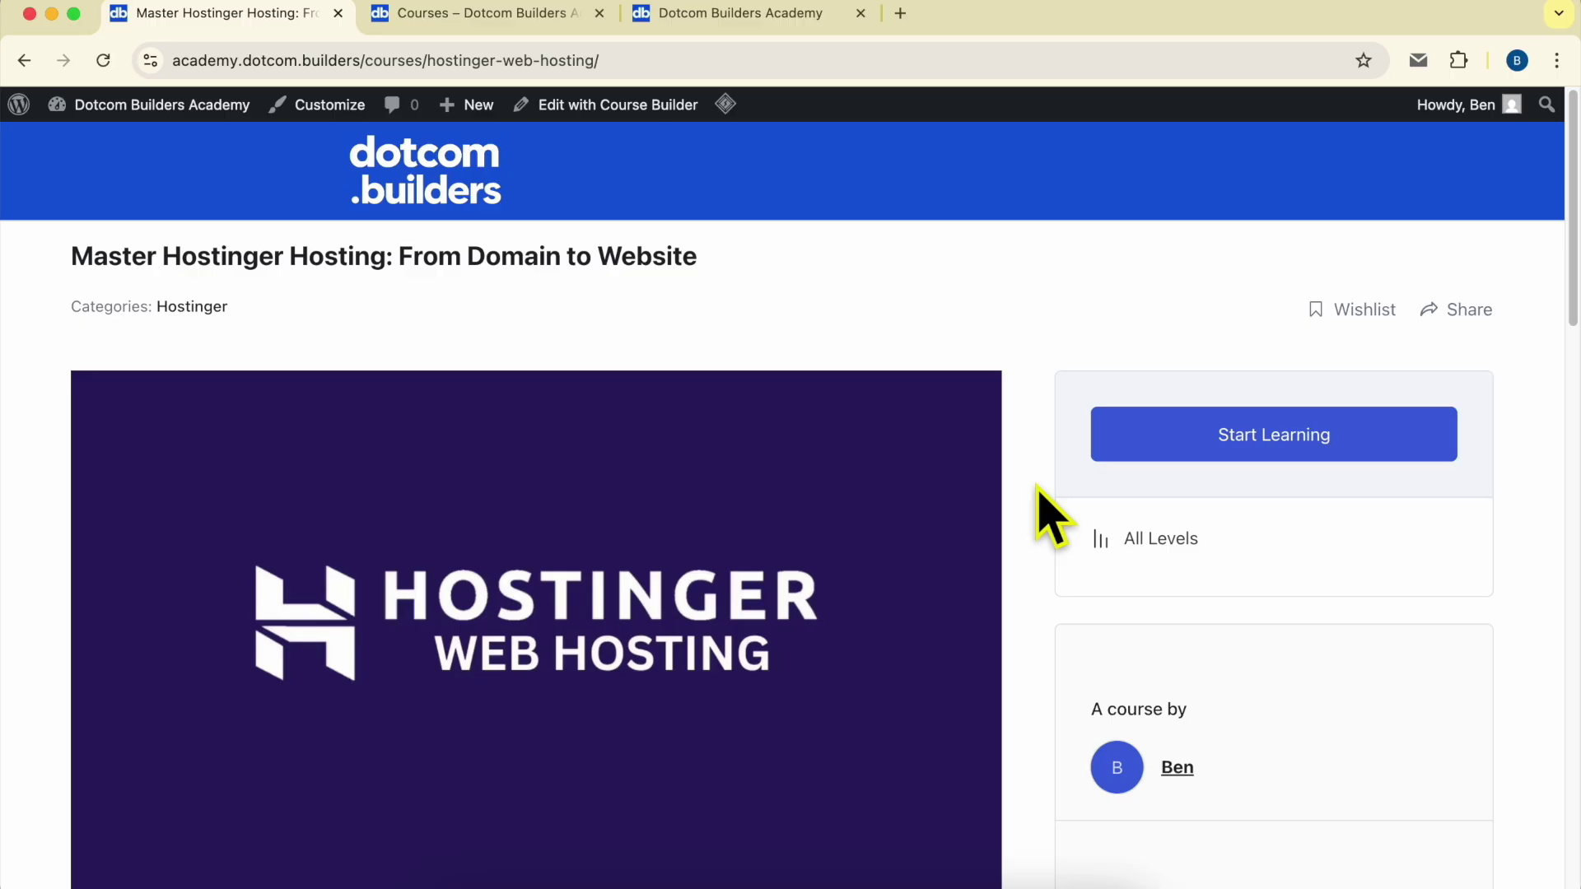
{"action": "scroll", "coordinate": [1043, 513], "scroll_direction": "down", "scroll_amount": 2}
{"action": "scroll", "coordinate": [1044, 513], "scroll_direction": "down", "scroll_amount": 3}
{"action": "scroll", "coordinate": [1044, 513], "scroll_direction": "down", "scroll_amount": 3}
{"action": "scroll", "coordinate": [1044, 513], "scroll_direction": "down", "scroll_amount": 3}
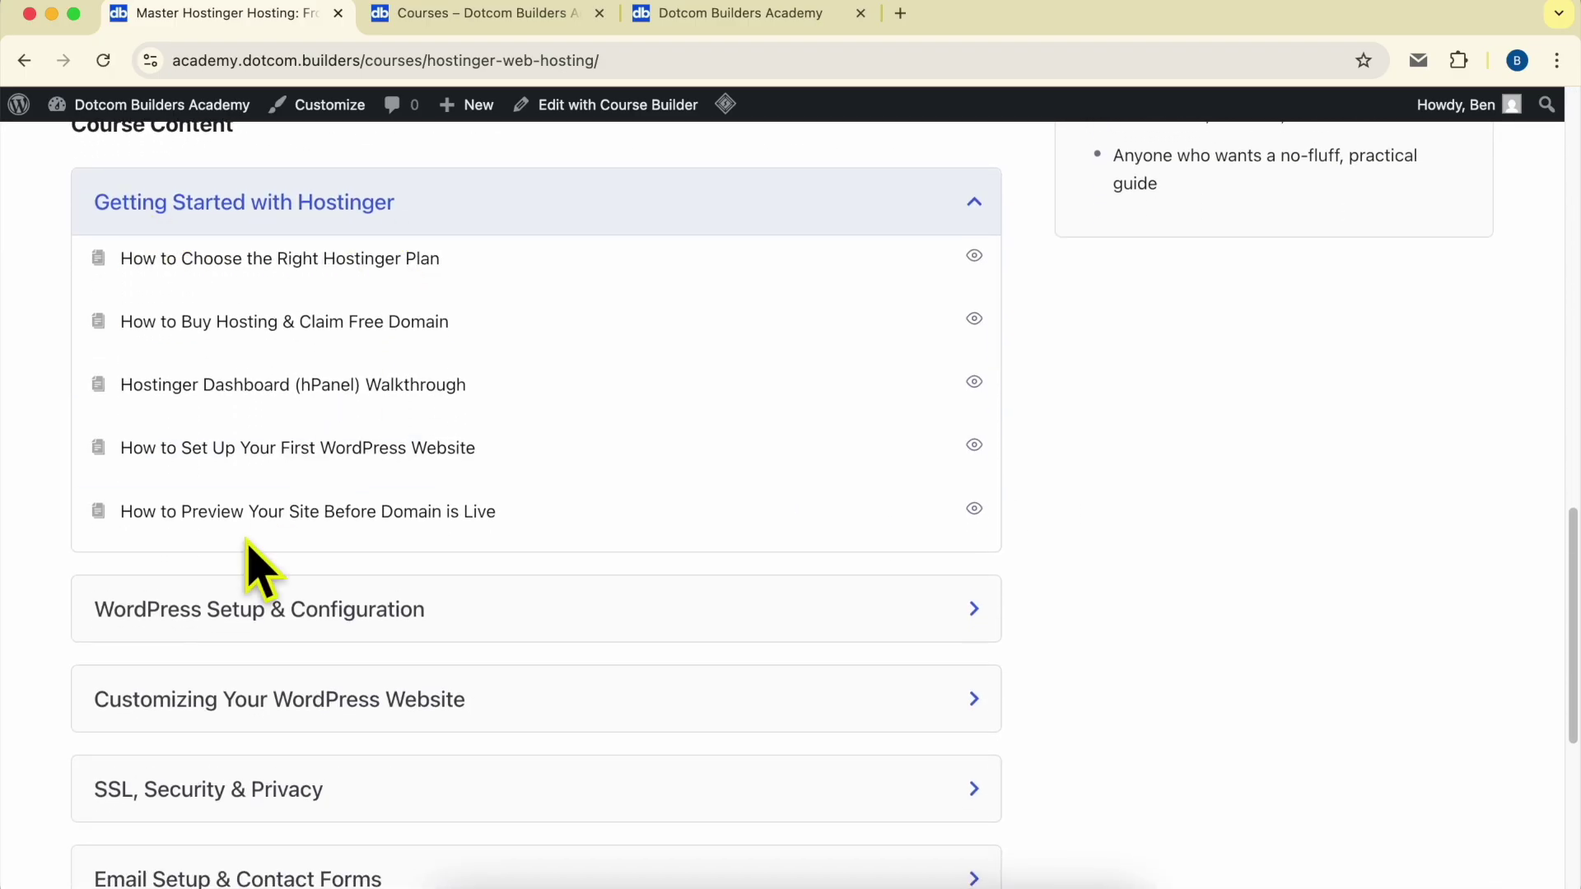
- Expand every Course Content section from WordPress Setup to File Manager, Databases & Backups, then show the course catalogue
{"action": "left_click", "coordinate": [232, 613]}
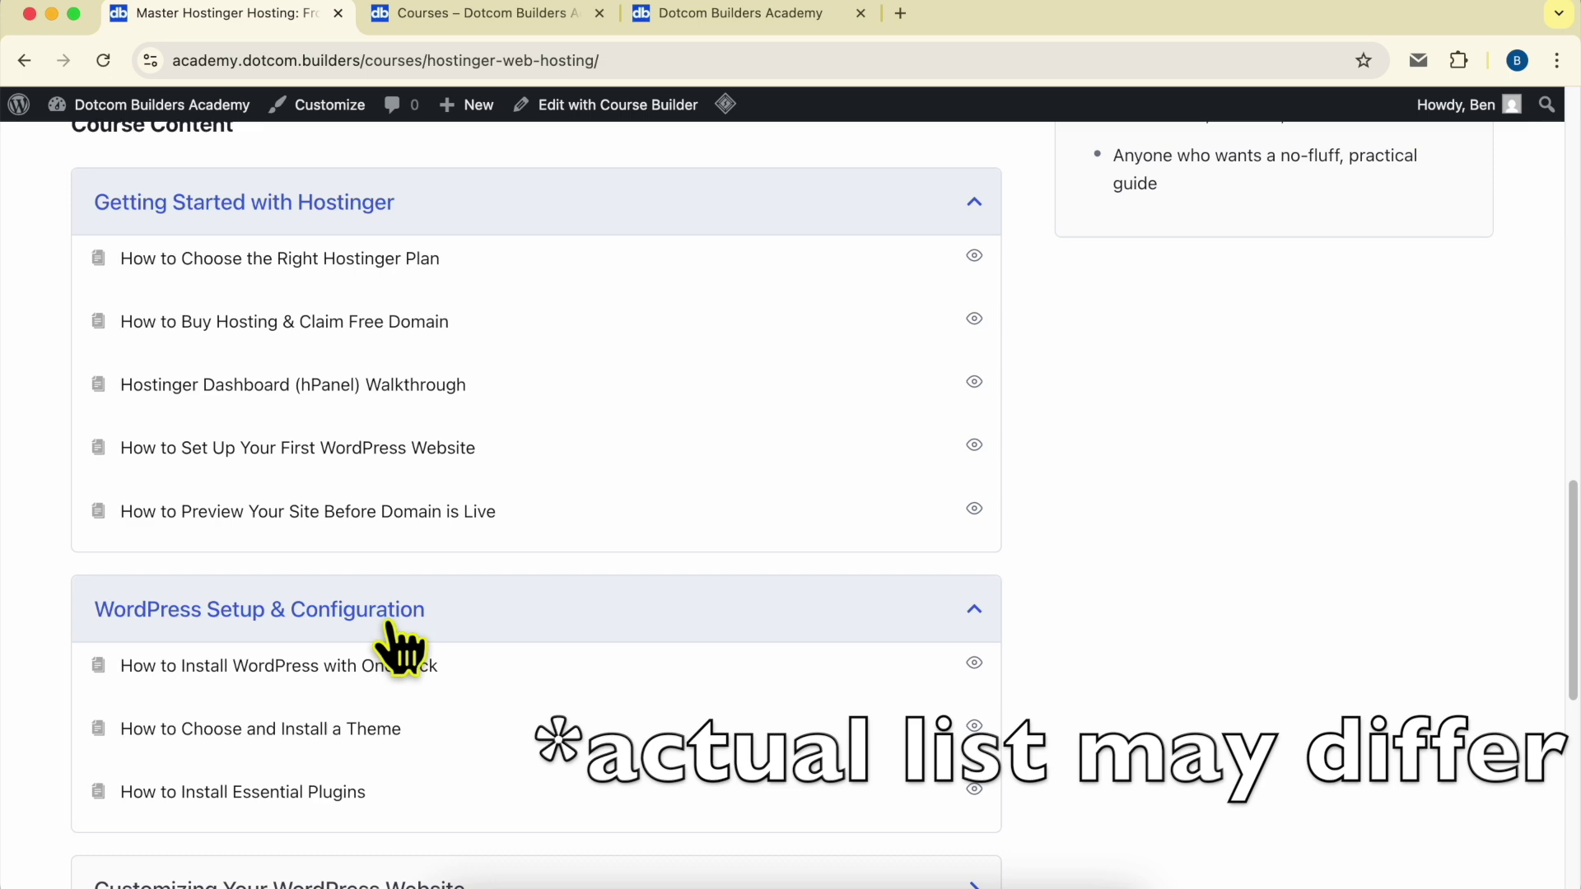
{"action": "scroll", "coordinate": [412, 639], "scroll_direction": "down", "scroll_amount": 1}
{"action": "scroll", "coordinate": [370, 624], "scroll_direction": "down", "scroll_amount": 2}
{"action": "scroll", "coordinate": [272, 569], "scroll_direction": "down", "scroll_amount": 3}
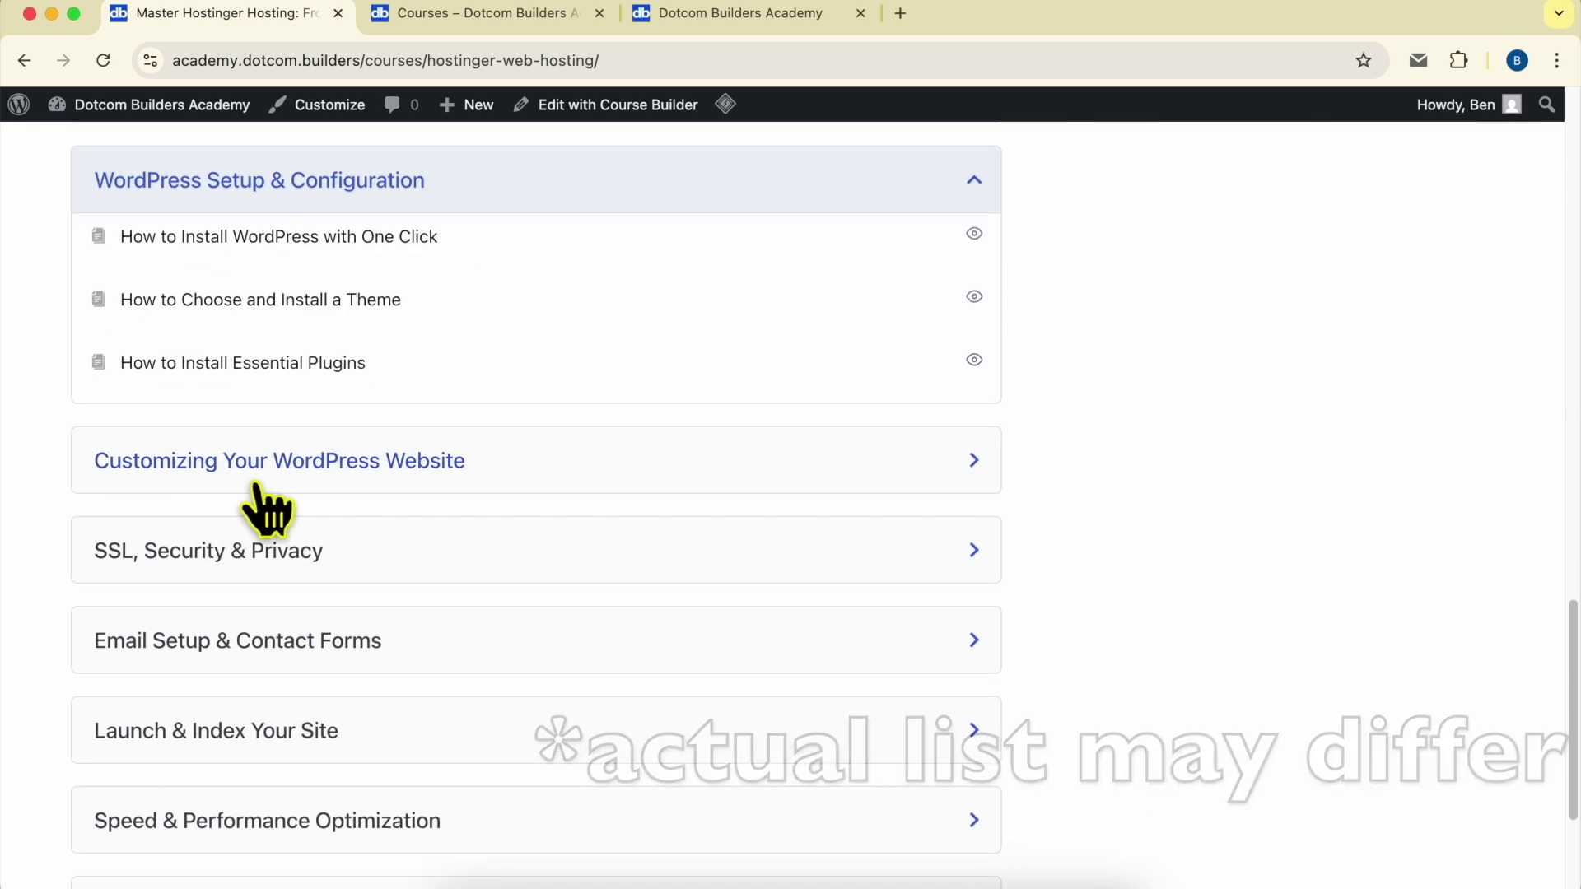
{"action": "scroll", "coordinate": [353, 378], "scroll_direction": "down", "scroll_amount": 2}
{"action": "left_click", "coordinate": [373, 332]}
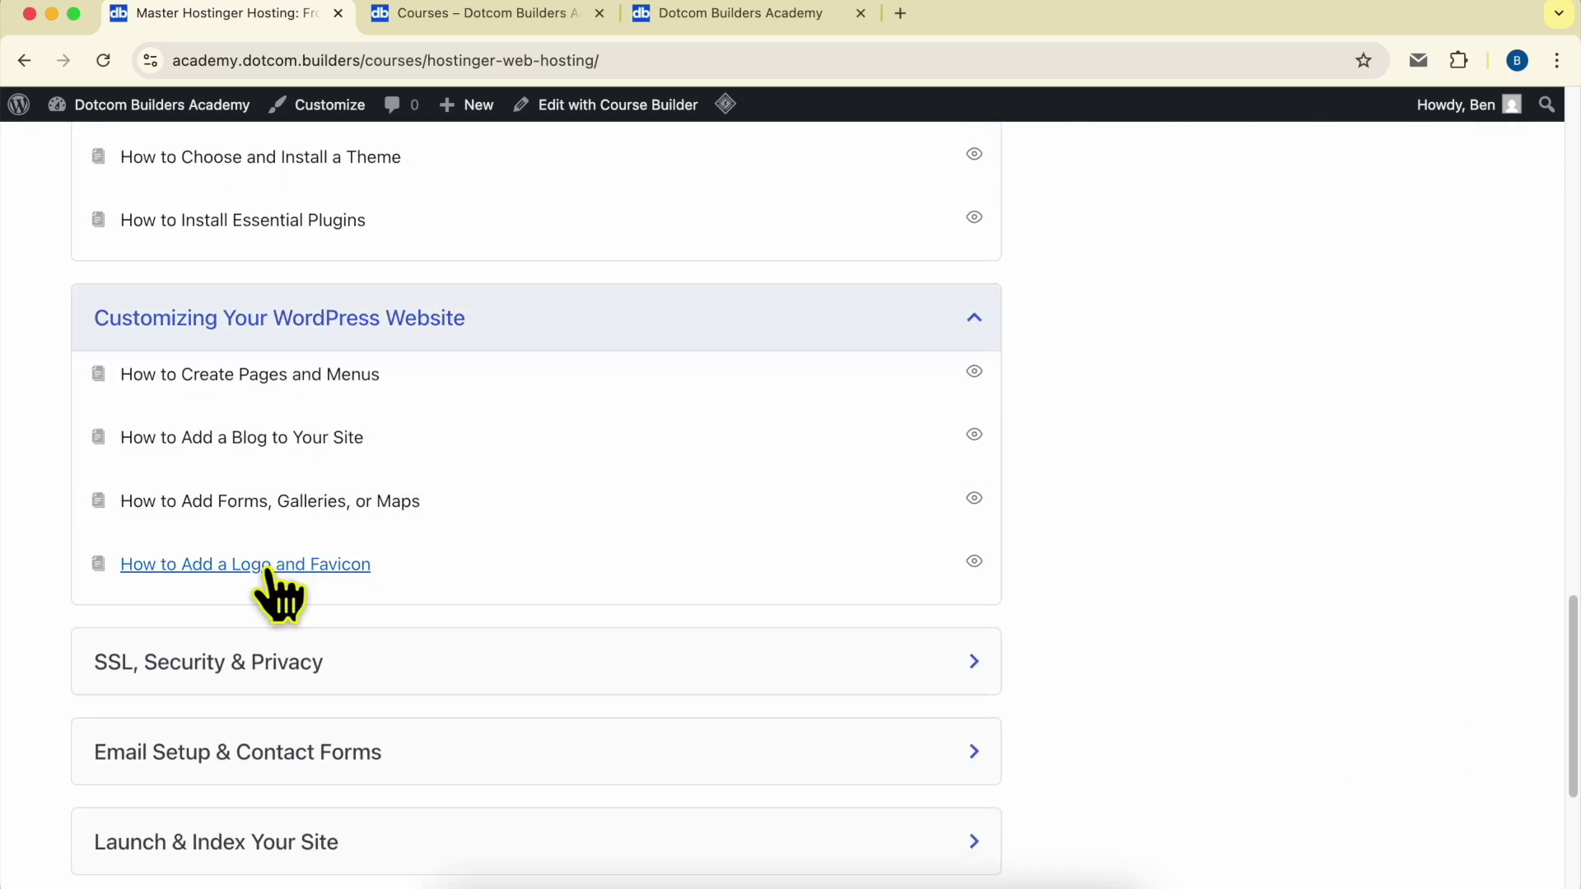
{"action": "scroll", "coordinate": [296, 531], "scroll_direction": "down", "scroll_amount": 2}
{"action": "left_click", "coordinate": [309, 481]}
{"action": "scroll", "coordinate": [327, 543], "scroll_direction": "down", "scroll_amount": 3}
{"action": "scroll", "coordinate": [309, 550], "scroll_direction": "down", "scroll_amount": 3}
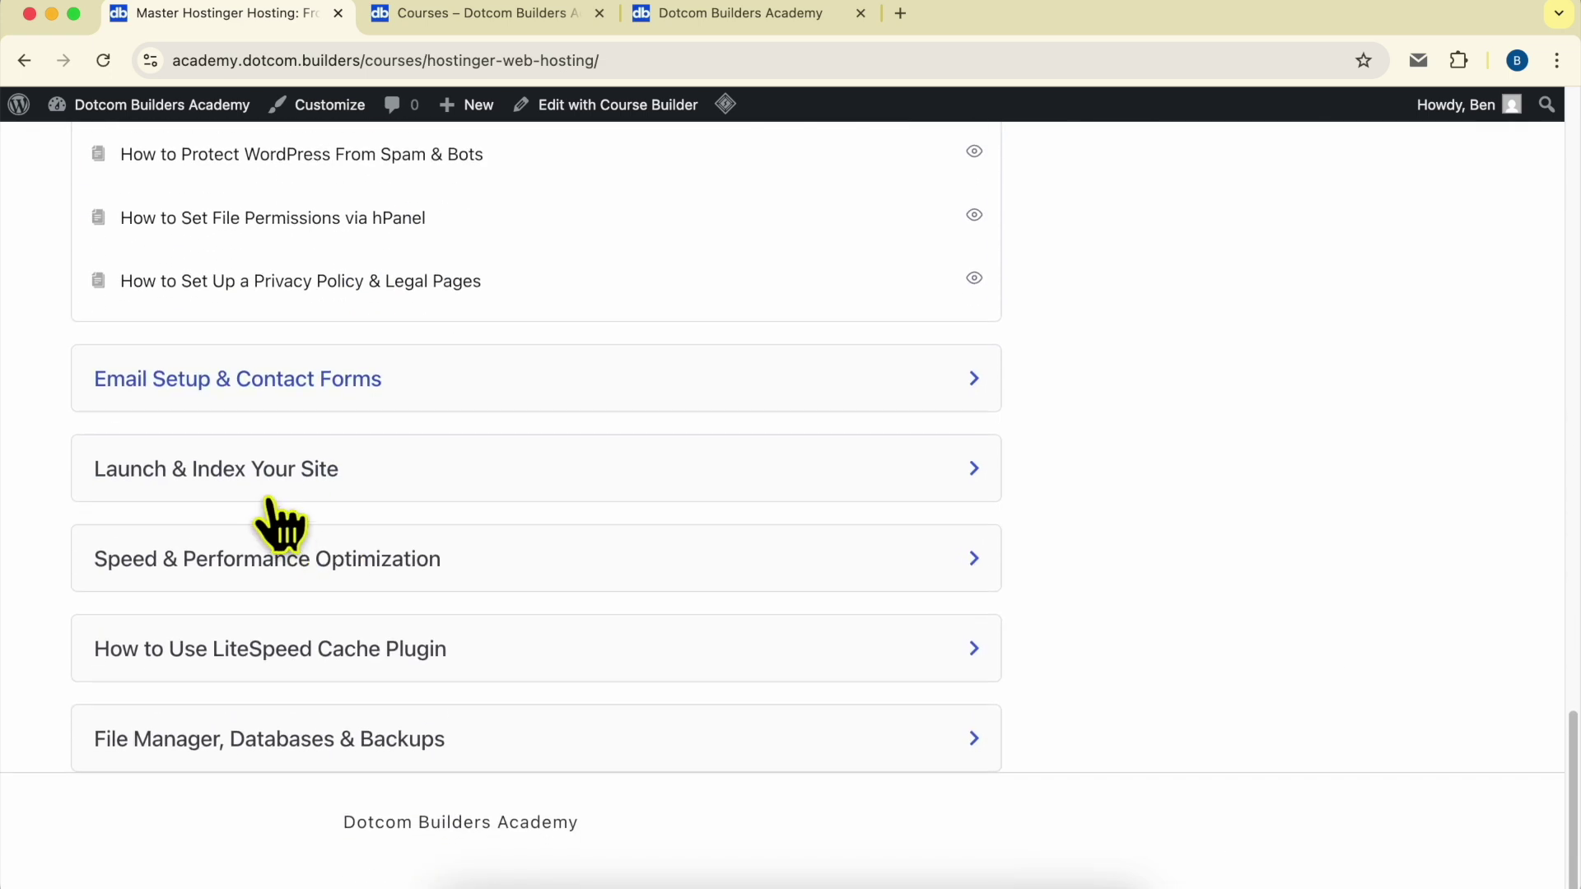
{"action": "left_click", "coordinate": [222, 389]}
{"action": "scroll", "coordinate": [257, 507], "scroll_direction": "down", "scroll_amount": 3}
{"action": "left_click", "coordinate": [240, 482]}
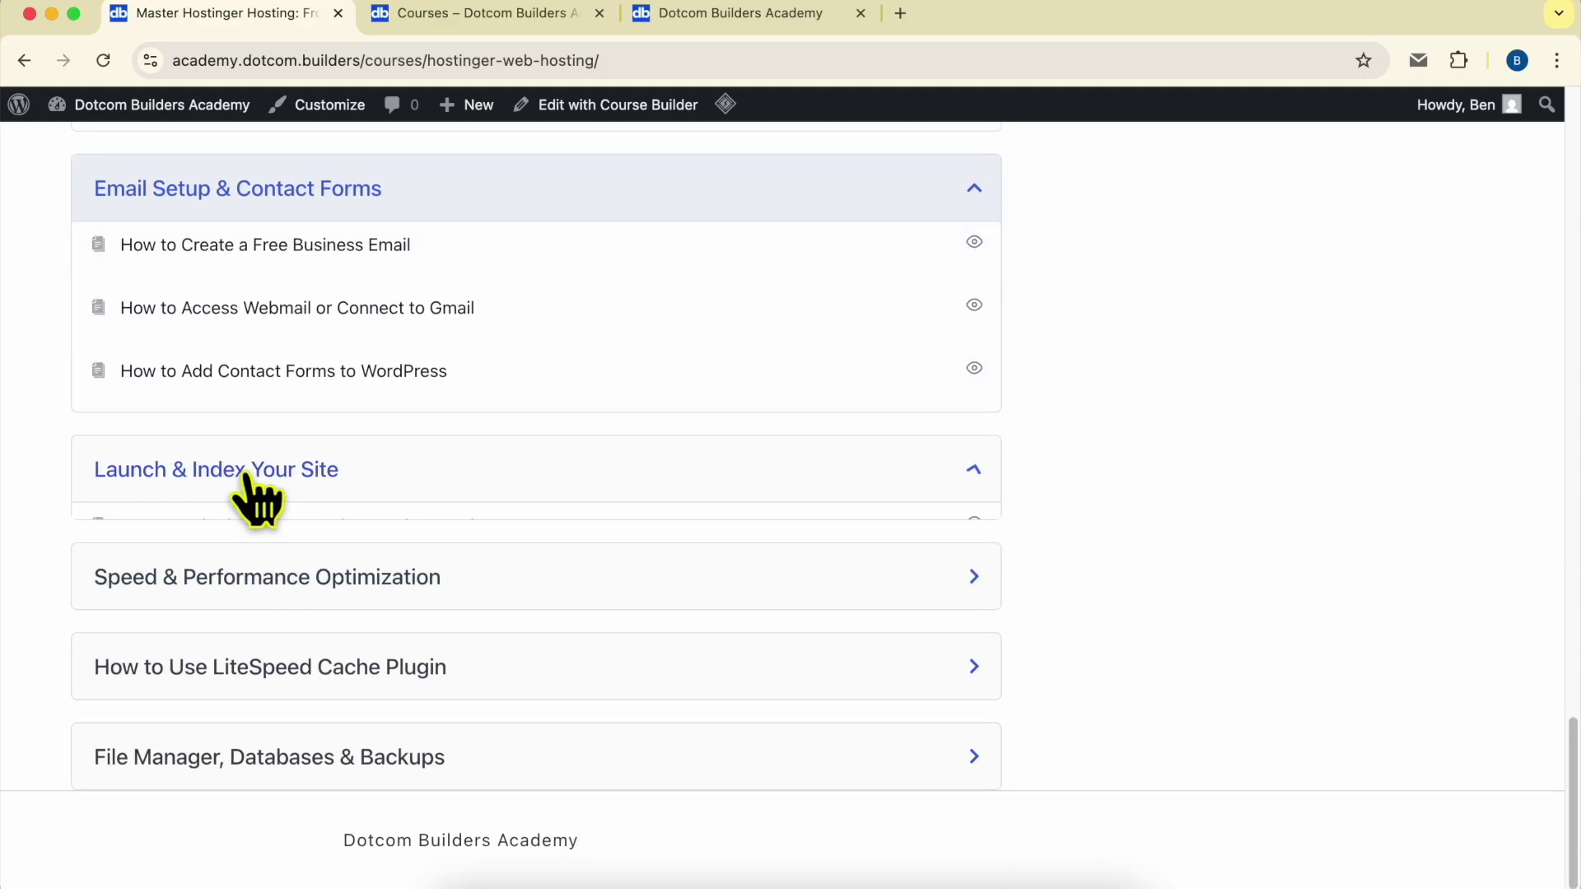
{"action": "scroll", "coordinate": [318, 523], "scroll_direction": "down", "scroll_amount": 2}
{"action": "scroll", "coordinate": [283, 581], "scroll_direction": "down", "scroll_amount": 2}
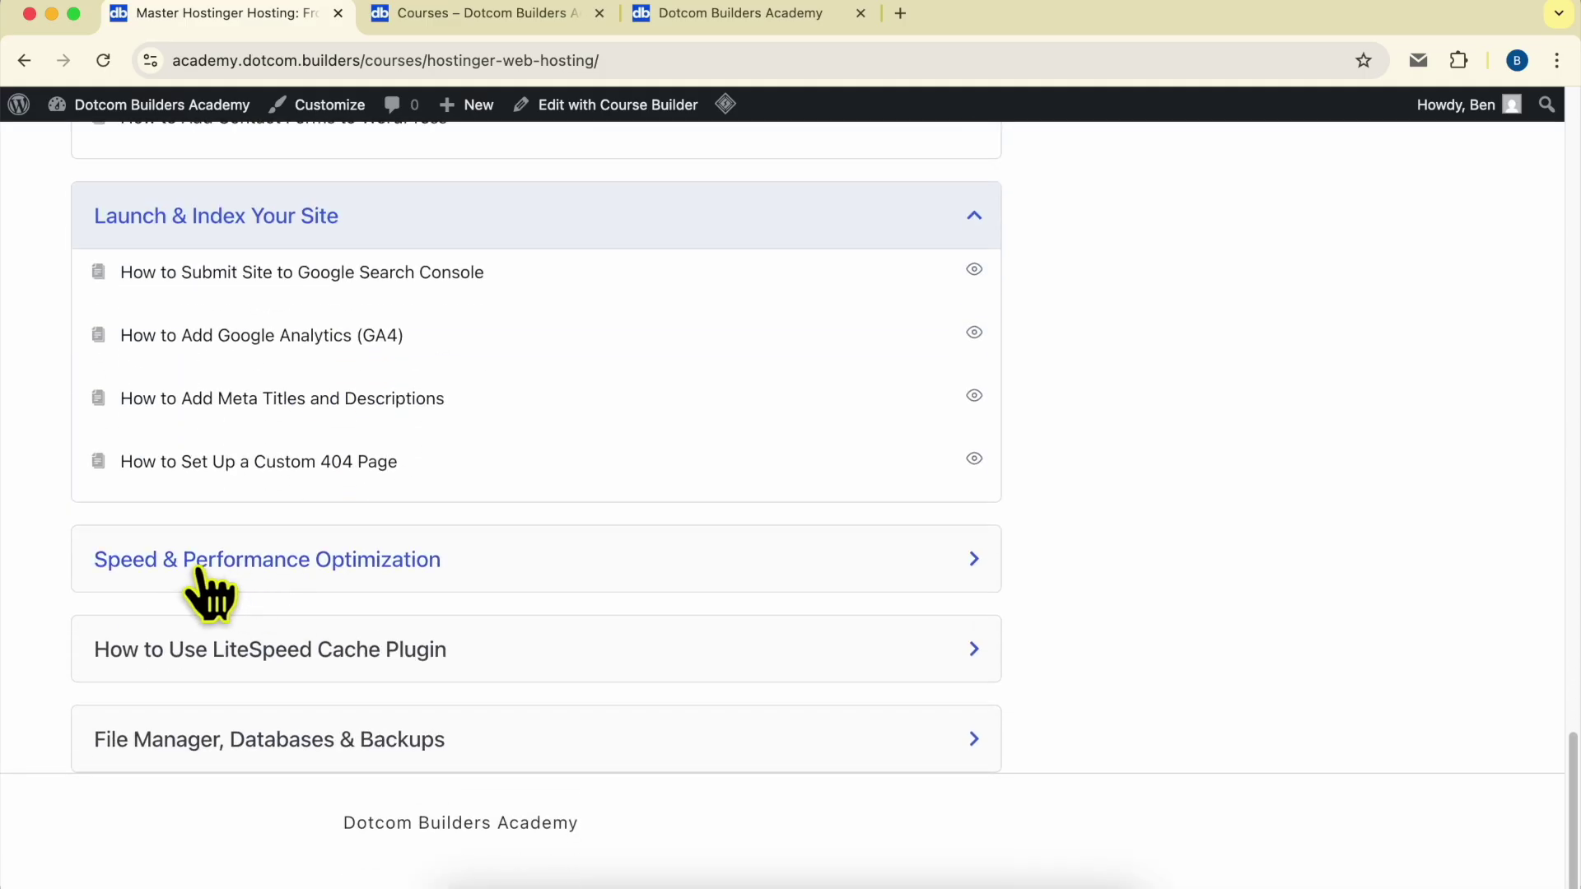
{"action": "left_click", "coordinate": [319, 579]}
{"action": "left_click", "coordinate": [308, 672]}
{"action": "scroll", "coordinate": [347, 655], "scroll_direction": "down", "scroll_amount": 3}
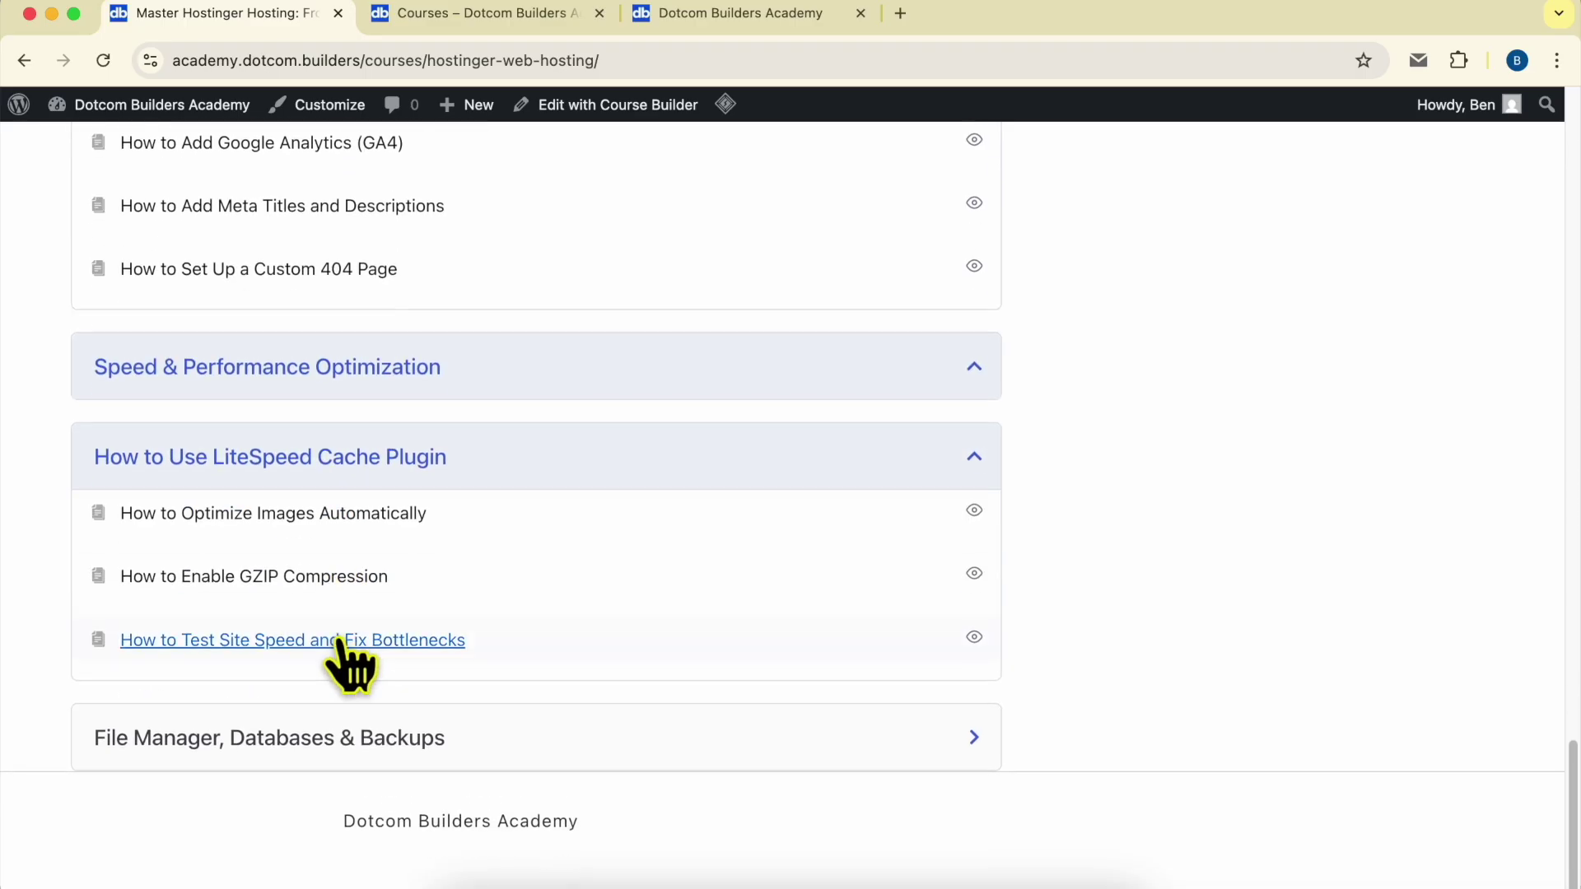
{"action": "left_click", "coordinate": [265, 742]}
{"action": "scroll", "coordinate": [335, 624], "scroll_direction": "down", "scroll_amount": 3}
{"action": "scroll", "coordinate": [334, 624], "scroll_direction": "down", "scroll_amount": 2}
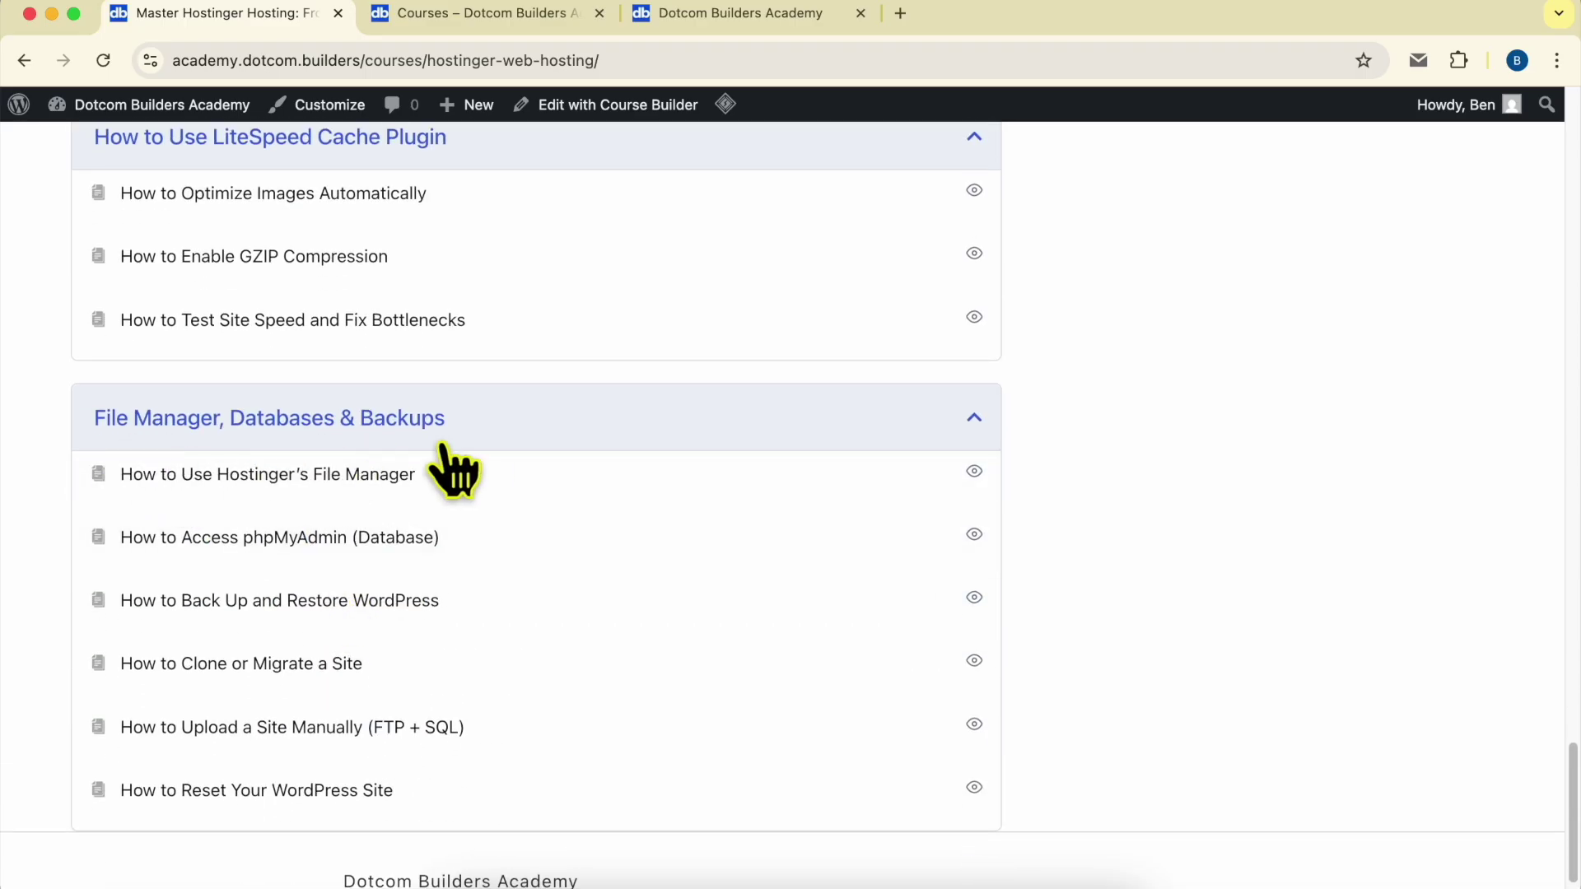
{"action": "scroll", "coordinate": [683, 655], "scroll_direction": "up", "scroll_amount": 10}
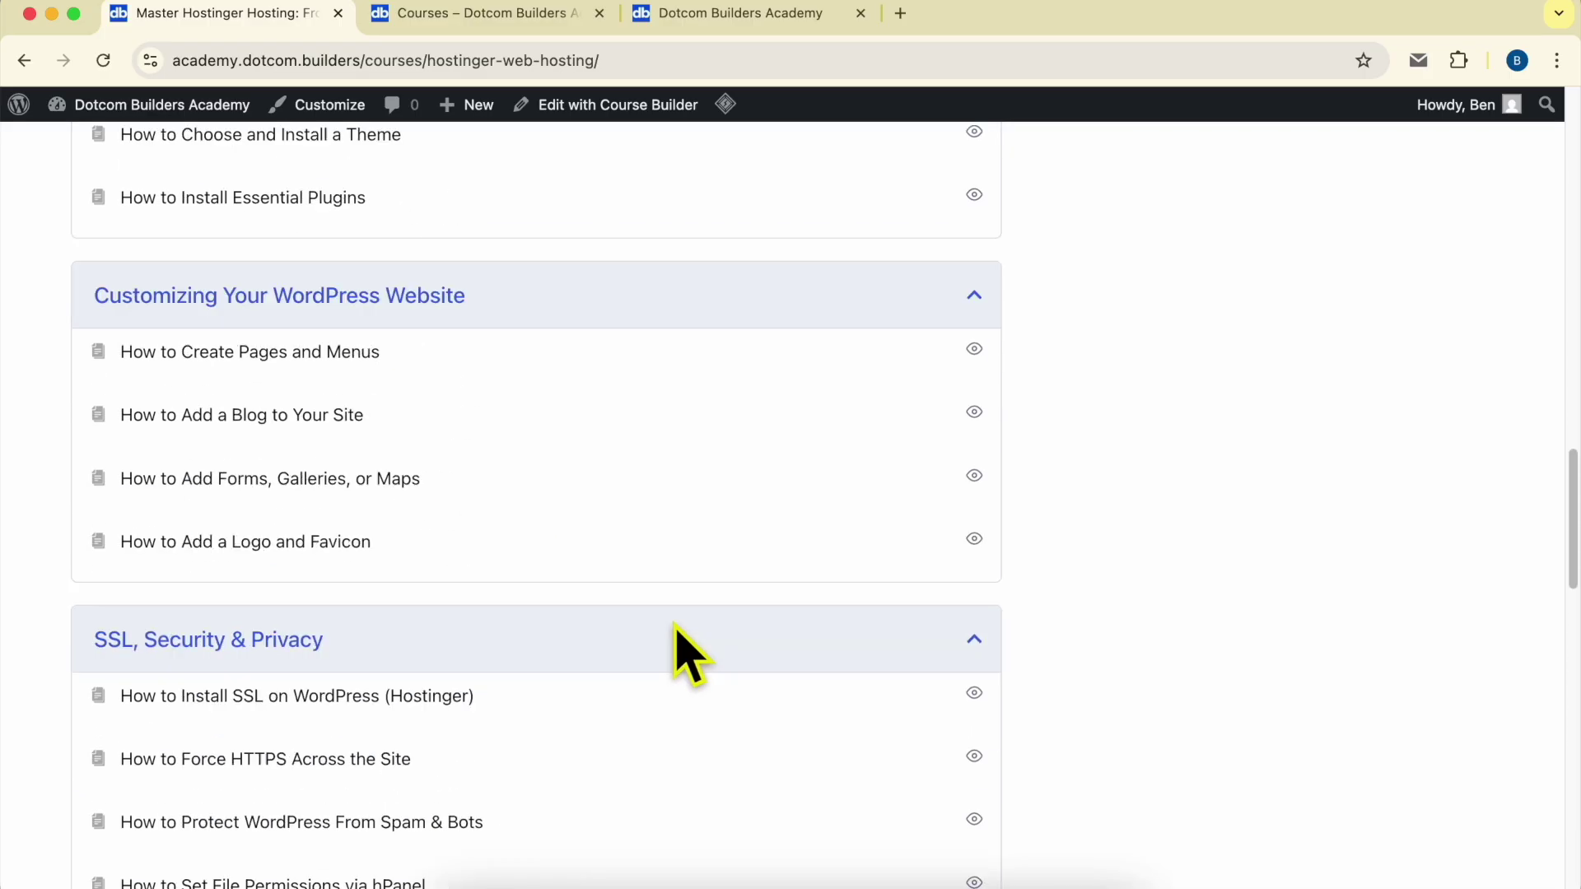
{"action": "scroll", "coordinate": [681, 654], "scroll_direction": "up", "scroll_amount": 10}
{"action": "scroll", "coordinate": [656, 612], "scroll_direction": "up", "scroll_amount": 10}
{"action": "left_click", "coordinate": [487, 14]}
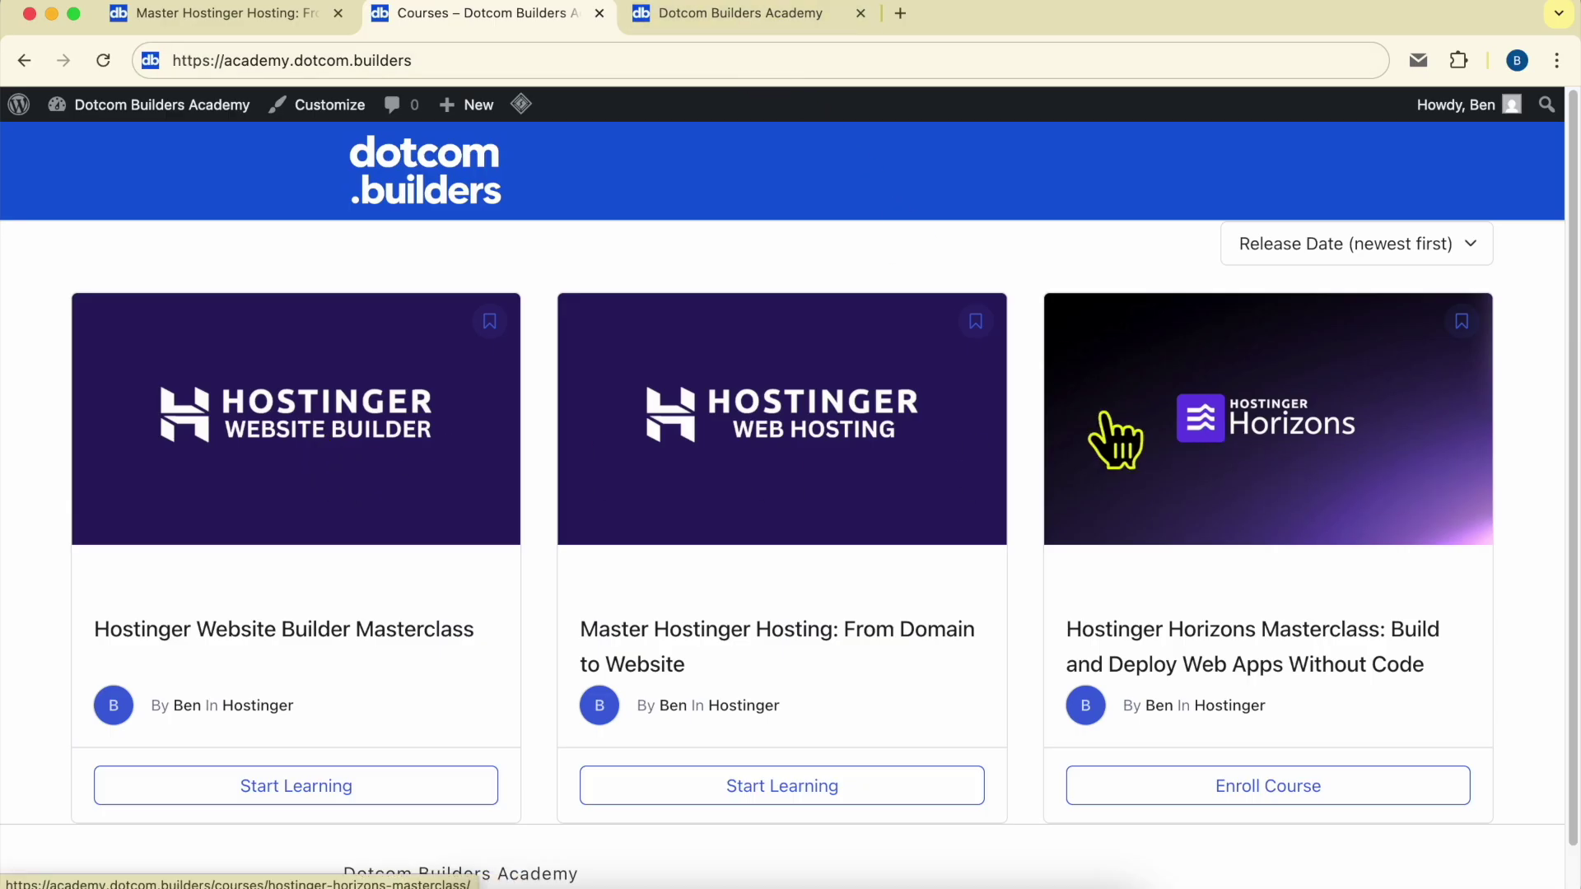
- Show the Join Dotcom Builders Academy page and highlight its web address
{"action": "left_click", "coordinate": [673, 15]}
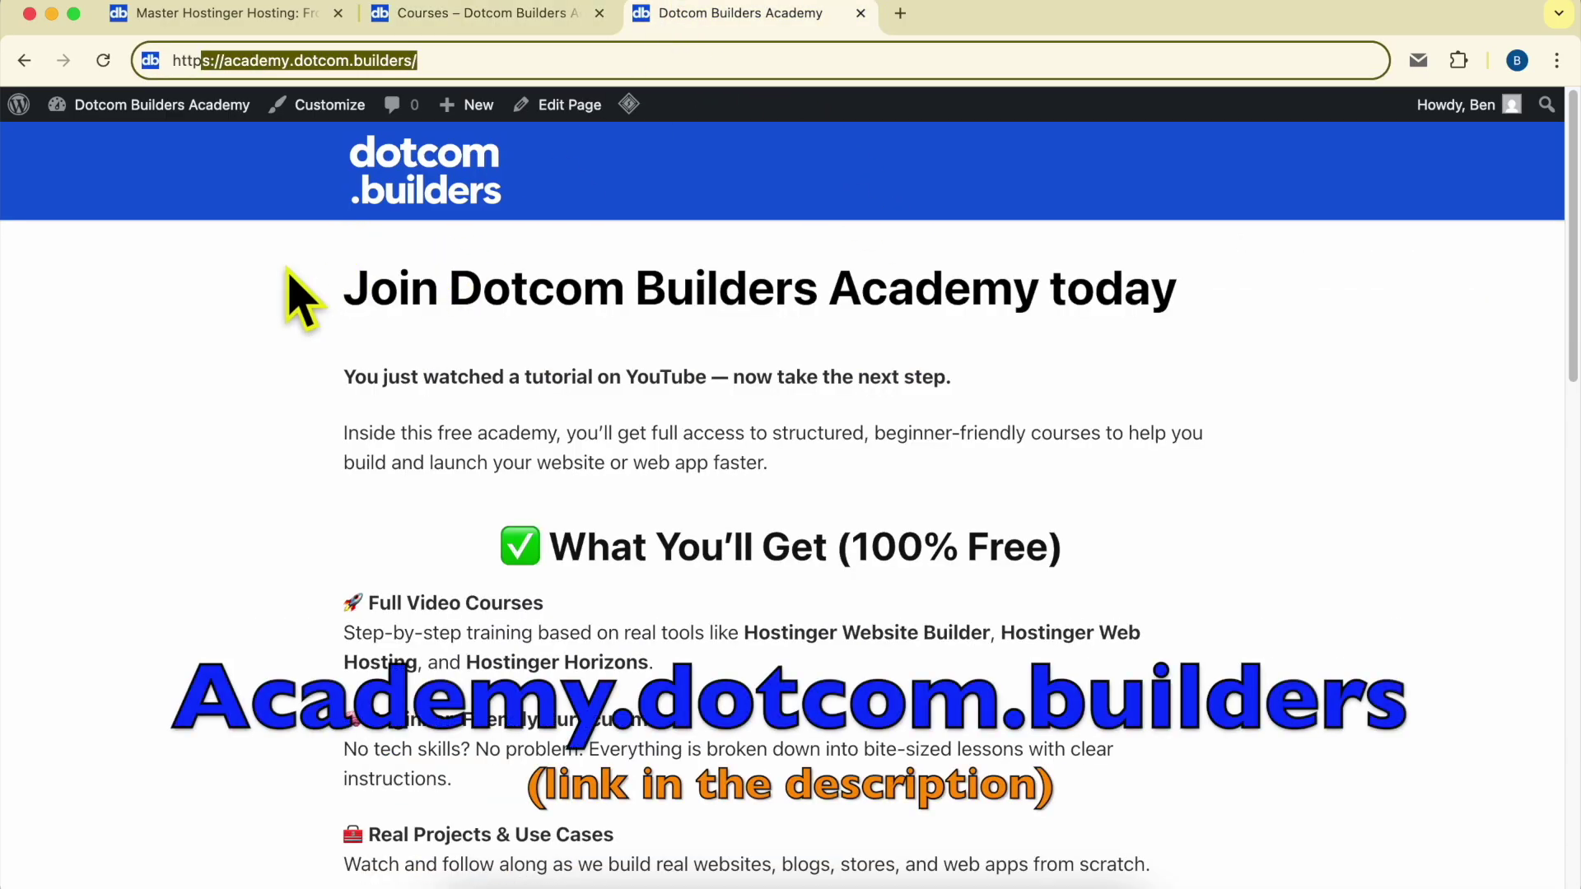
{"action": "left_click", "coordinate": [222, 59]}
{"action": "left_click_drag", "start_coordinate": [285, 63], "coordinate": [574, 62]}
{"action": "scroll", "coordinate": [776, 420], "scroll_direction": "down", "scroll_amount": 3}
{"action": "scroll", "coordinate": [775, 420], "scroll_direction": "down", "scroll_amount": 5}
{"action": "scroll", "coordinate": [775, 417], "scroll_direction": "down", "scroll_amount": 4}
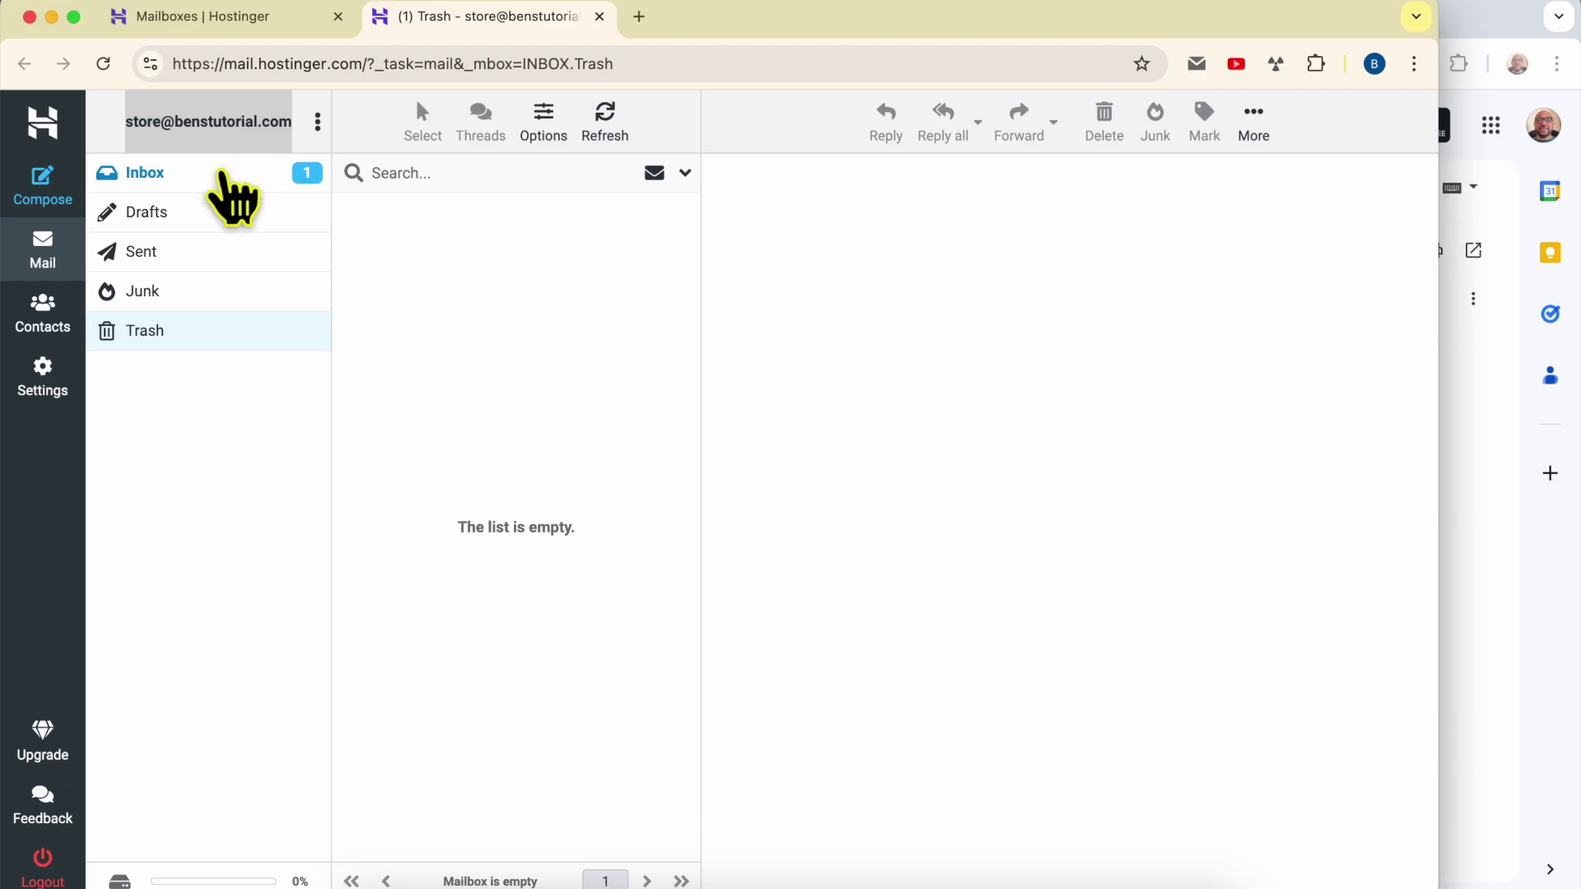
- Read the 'you should receive this email after DNS update' message from Ben in the webmail Inbox
{"action": "left_click", "coordinate": [223, 176]}
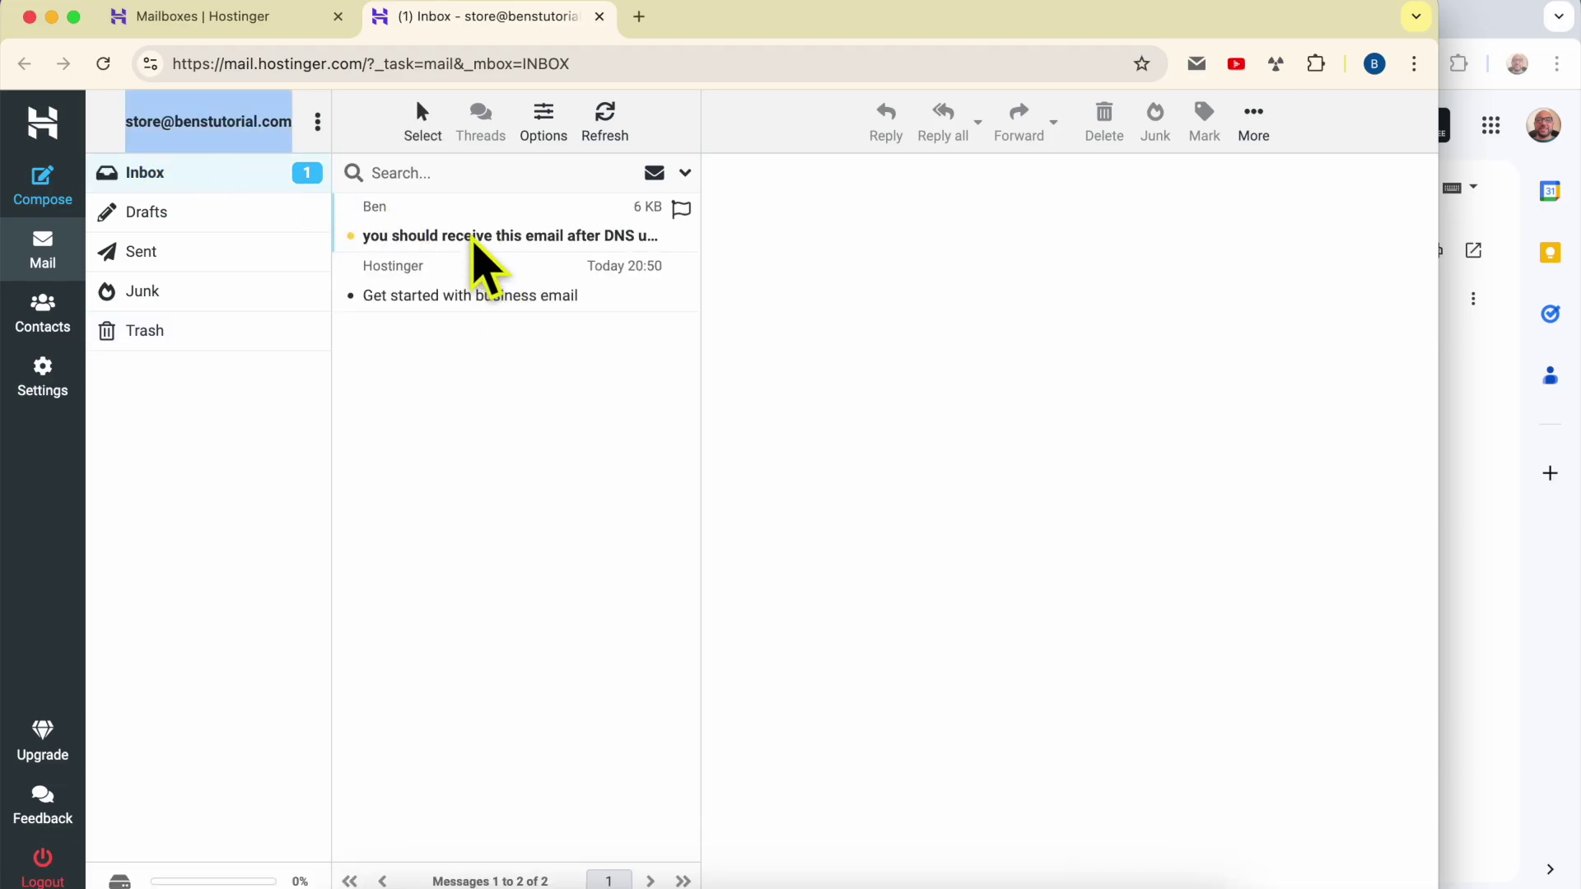
{"action": "left_click", "coordinate": [516, 241]}
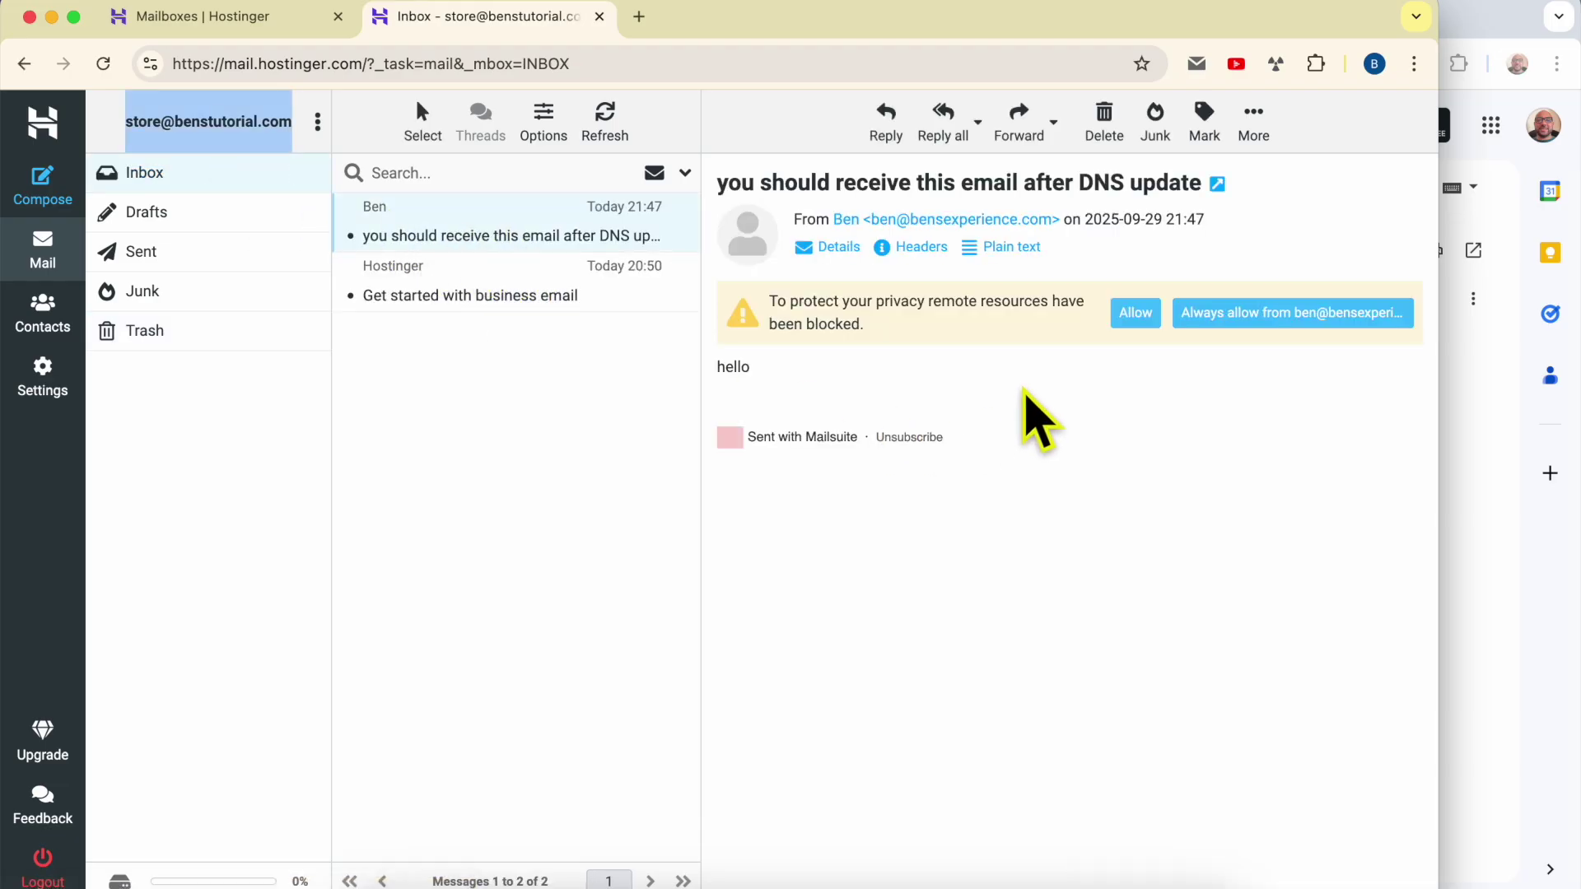
{"action": "left_click_drag", "start_coordinate": [716, 183], "coordinate": [1106, 182]}
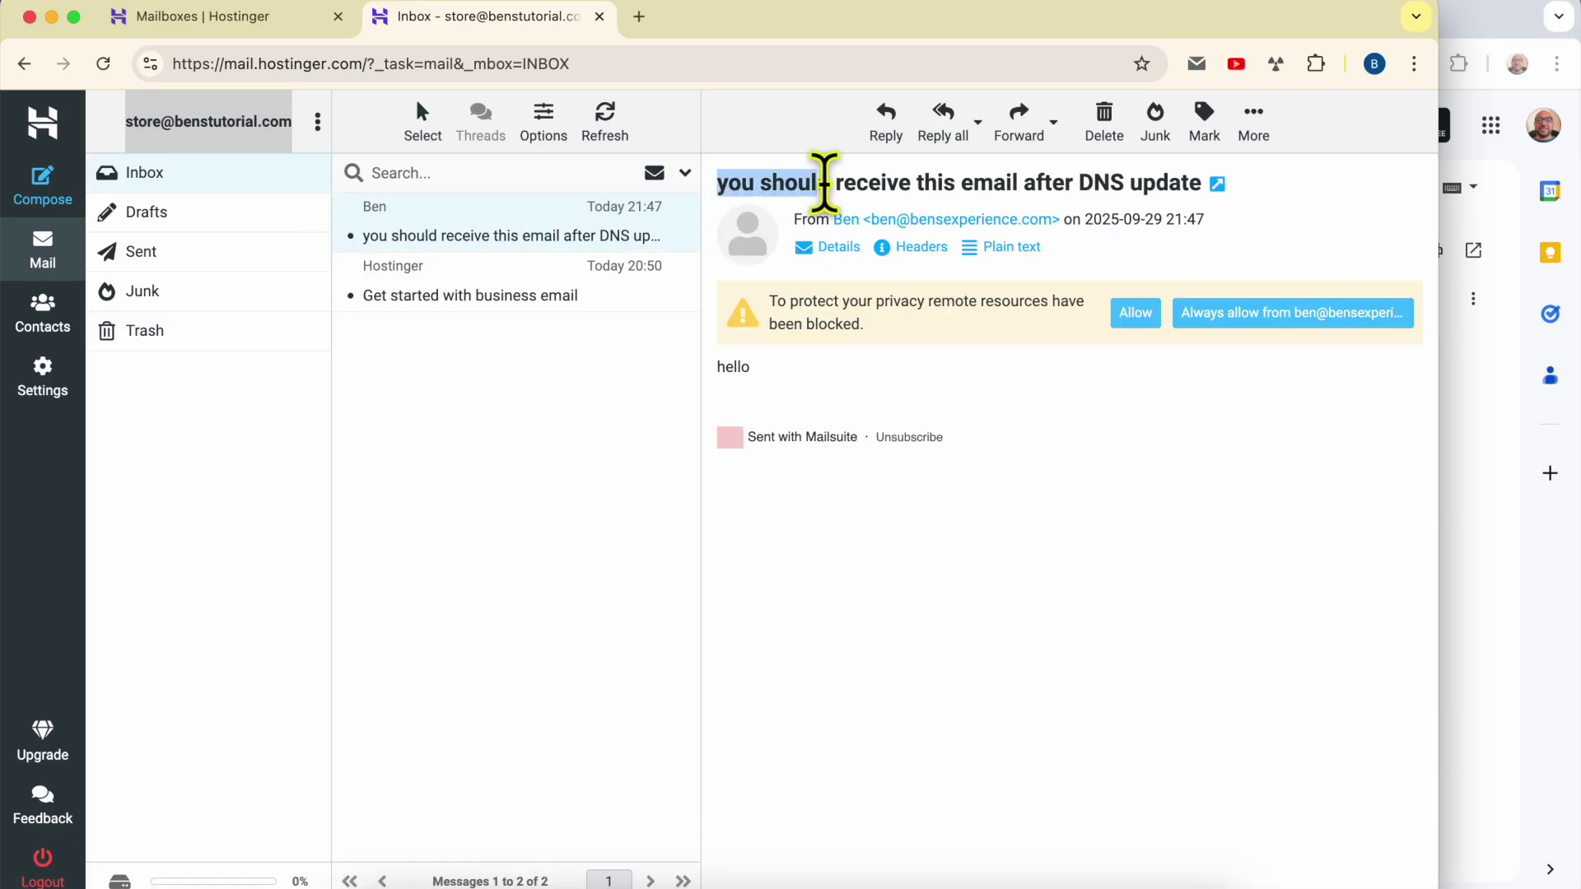
{"action": "left_click_drag", "start_coordinate": [1204, 183], "coordinate": [1217, 182]}
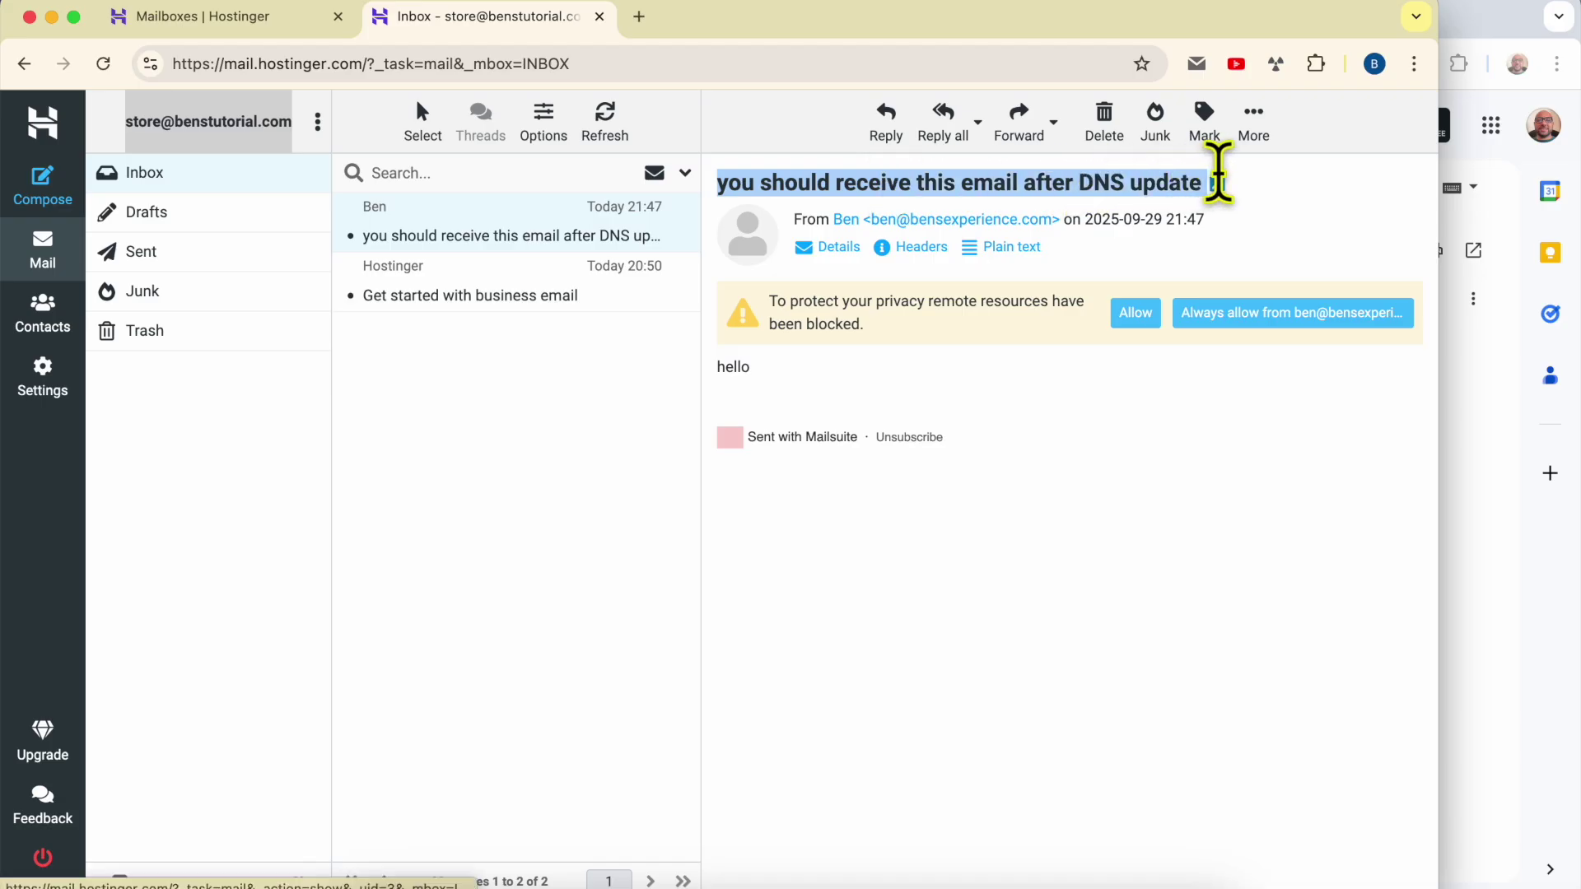
{"action": "left_click", "coordinate": [1252, 470]}
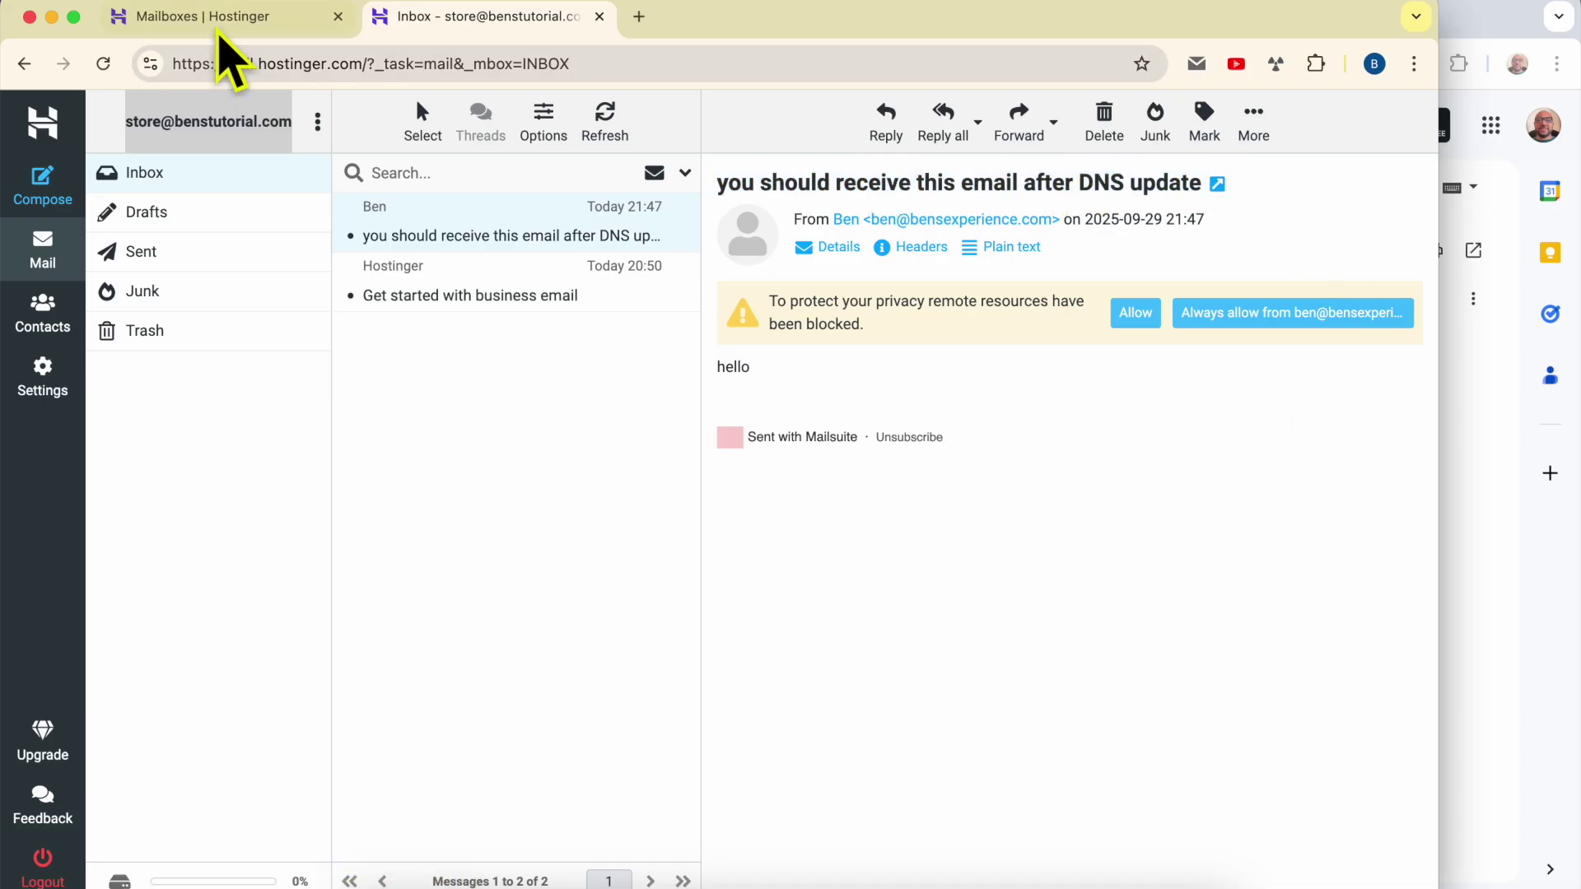
{"action": "left_click", "coordinate": [222, 22]}
- Show Connect Domain with Receive emails Connected and both MX records under Current records
{"action": "left_click", "coordinate": [252, 497]}
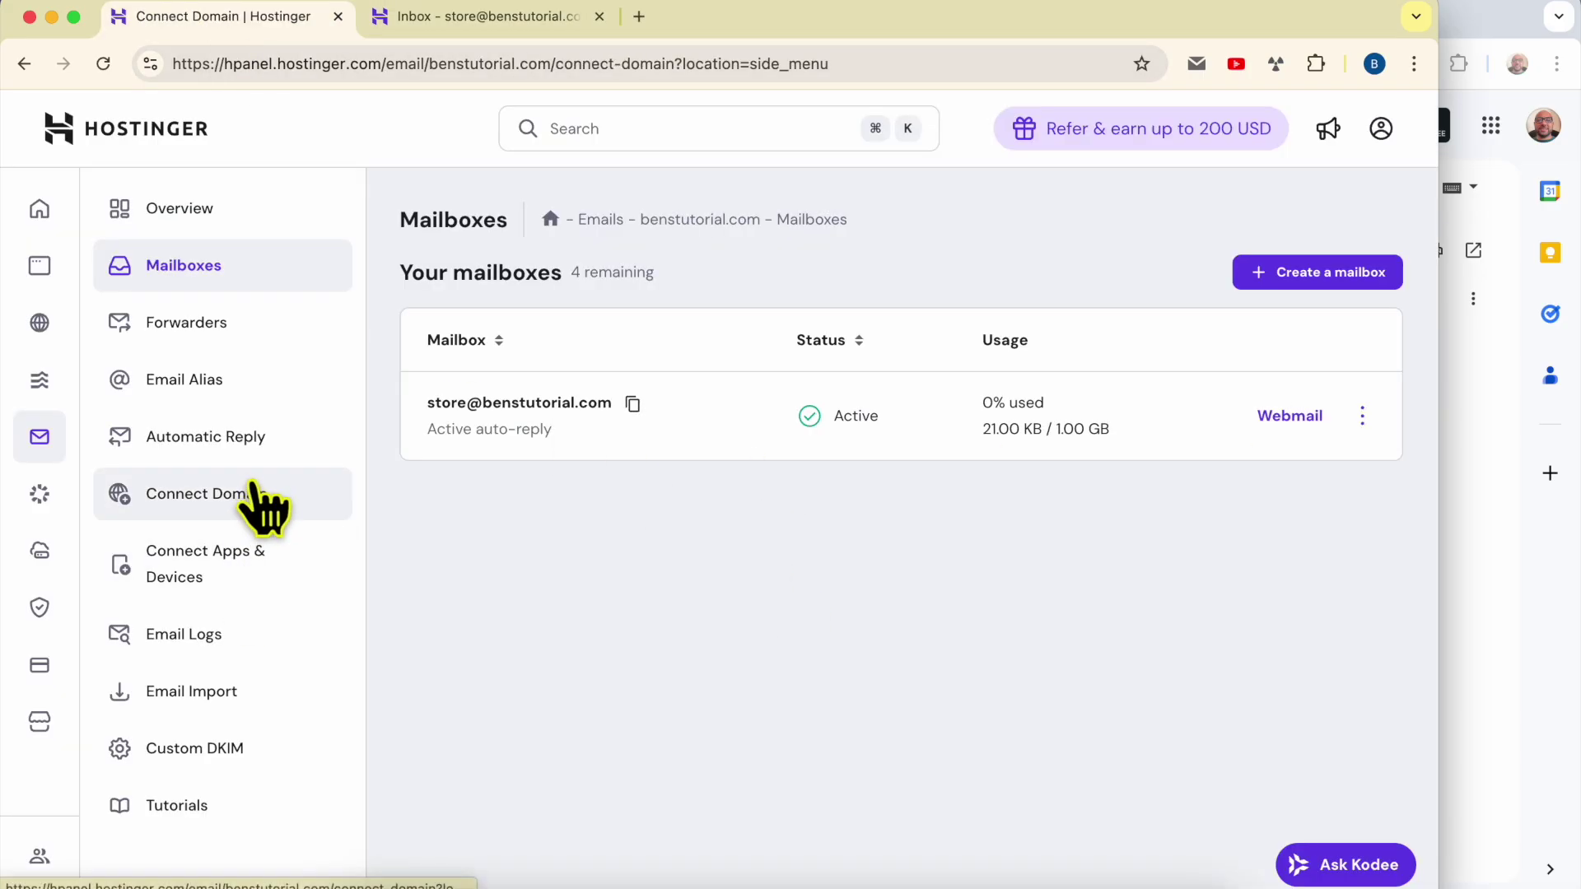
{"action": "scroll", "coordinate": [711, 544], "scroll_direction": "down", "scroll_amount": 1}
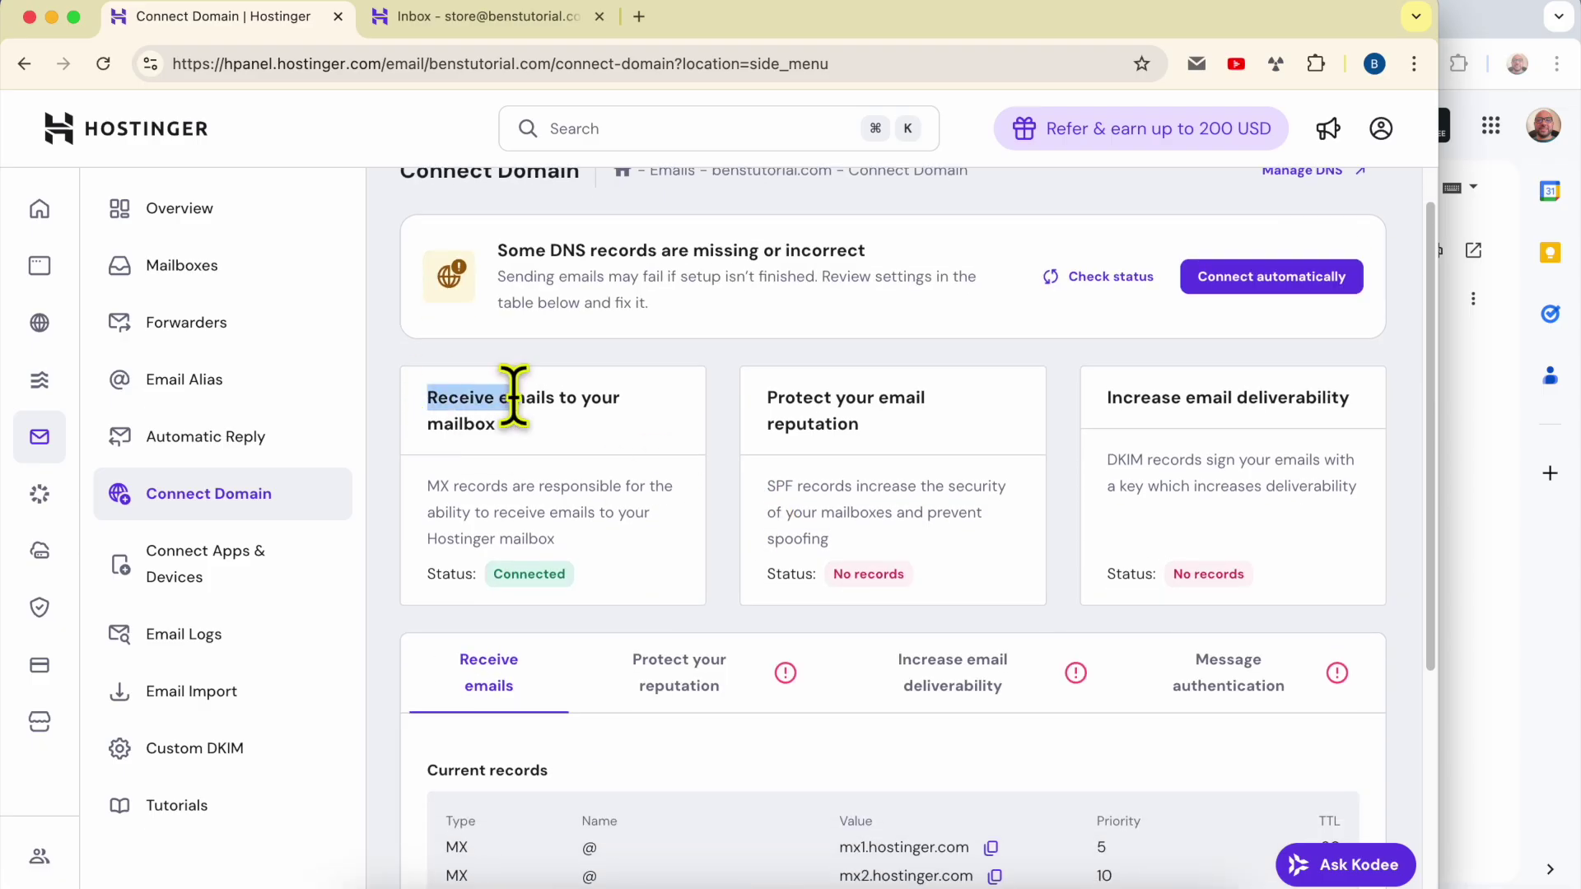
{"action": "left_click_drag", "start_coordinate": [420, 398], "coordinate": [598, 448]}
{"action": "left_click", "coordinate": [726, 417]}
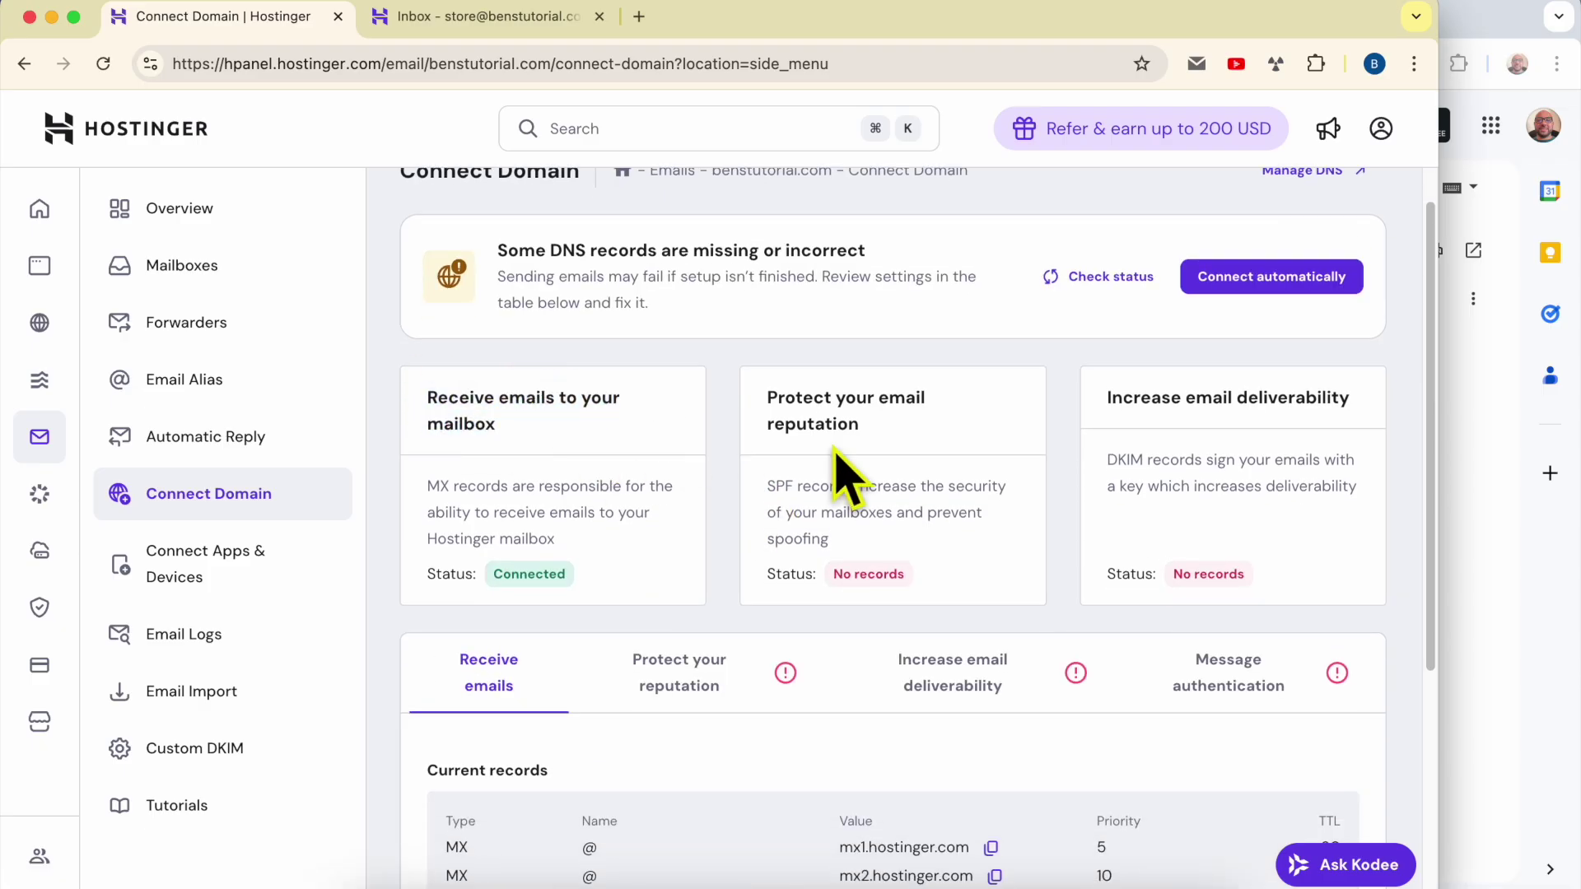
{"action": "scroll", "coordinate": [815, 432], "scroll_direction": "down", "scroll_amount": 3}
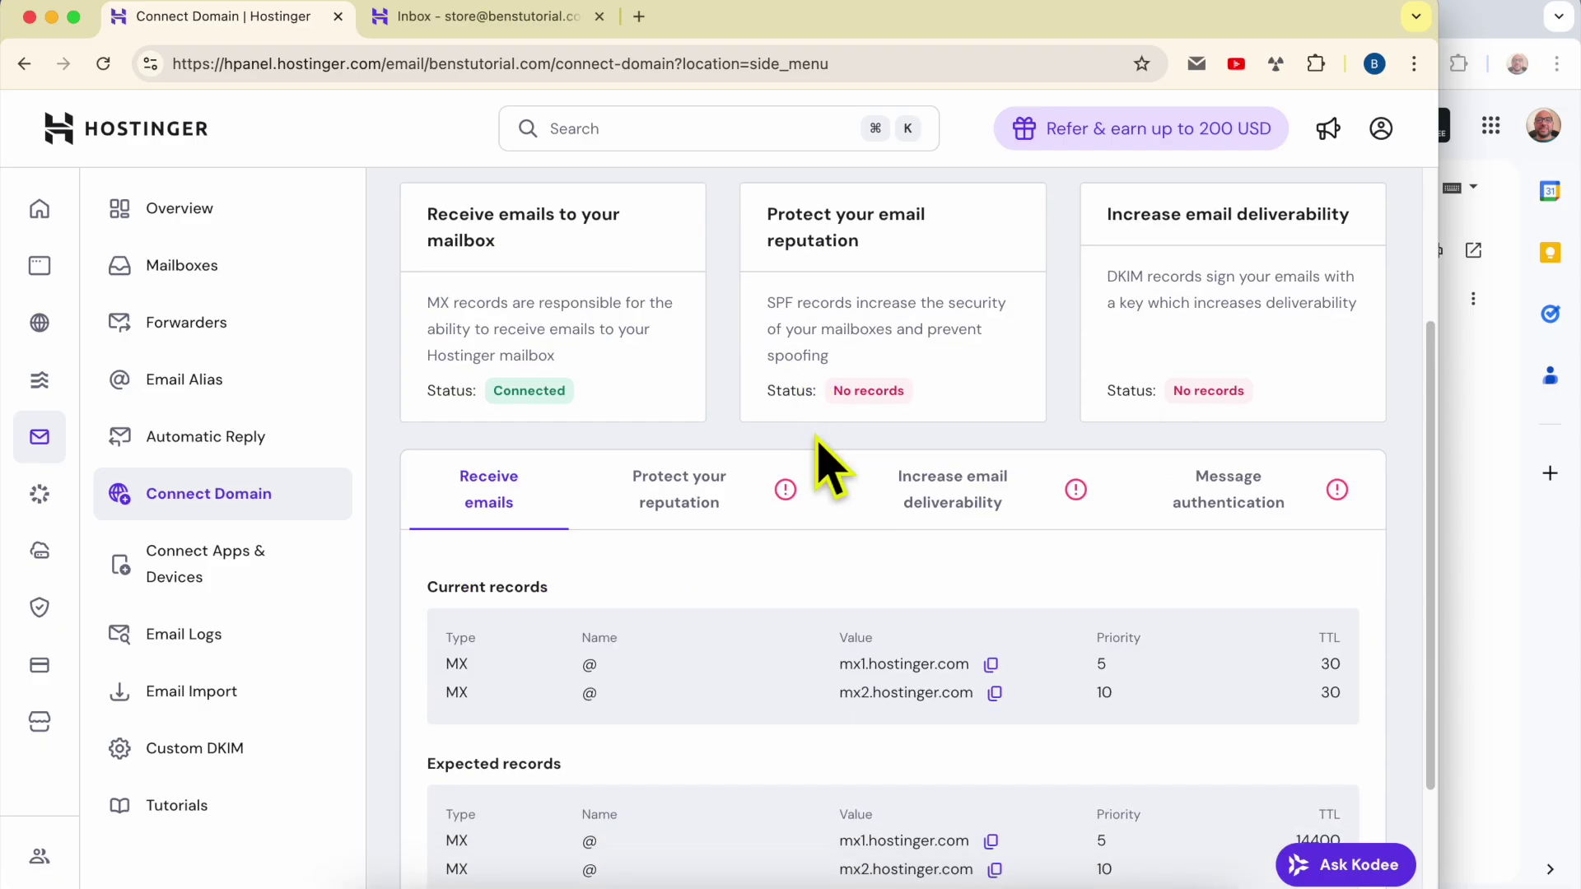